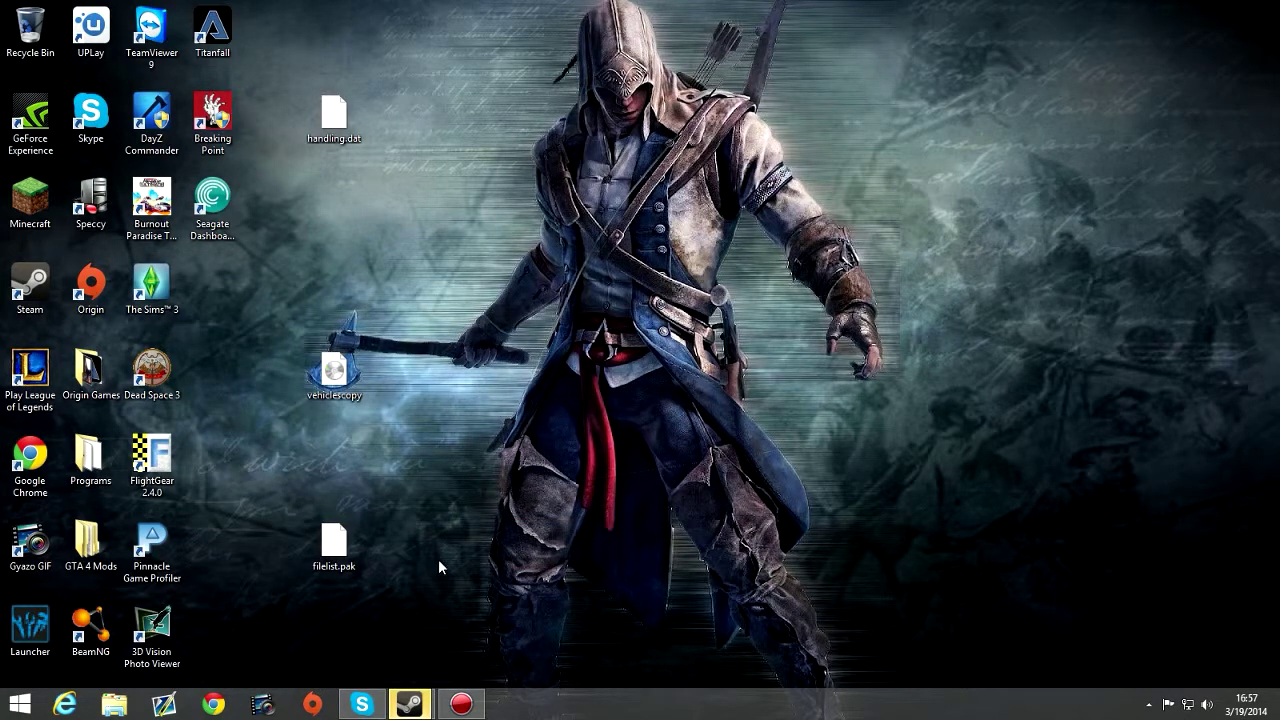
{"action": "left_click", "coordinate": [409, 704]}
{"action": "left_click", "coordinate": [503, 622]}
{"action": "left_click", "coordinate": [697, 382]}
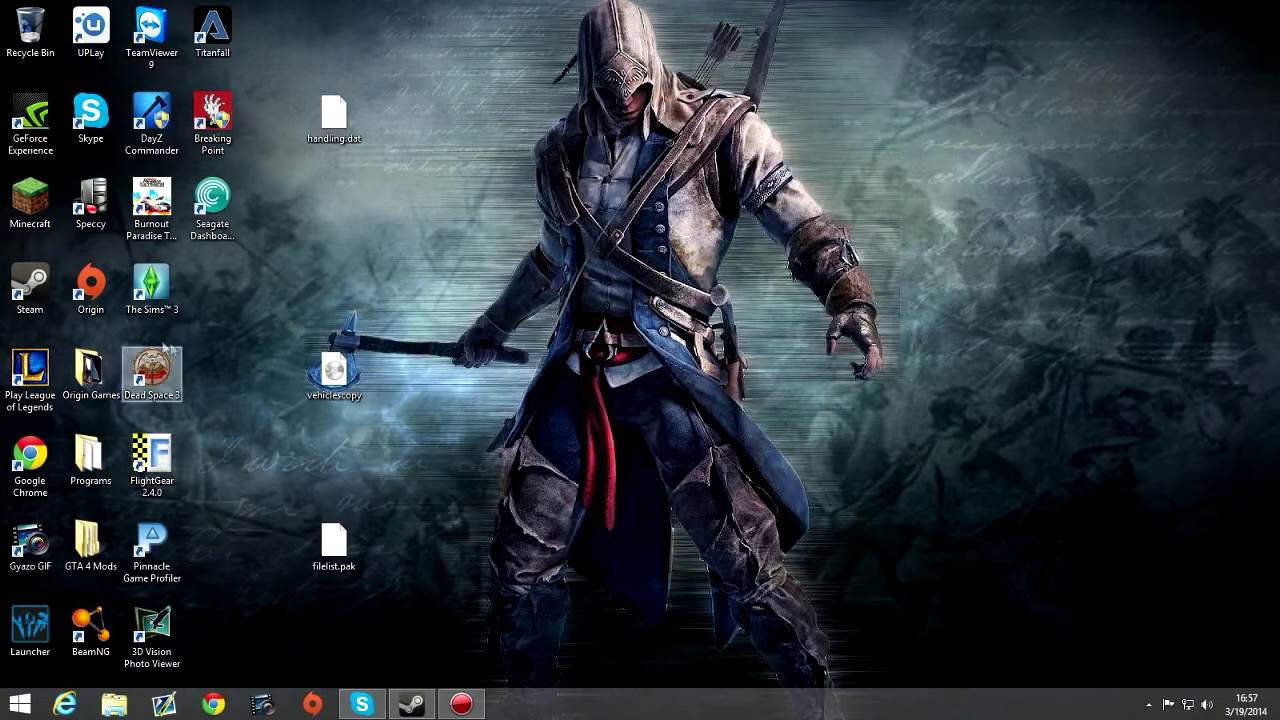
- Launch Dxtory from the Programs folder on the desktop and close the folder window
{"action": "double_click", "coordinate": [90, 458]}
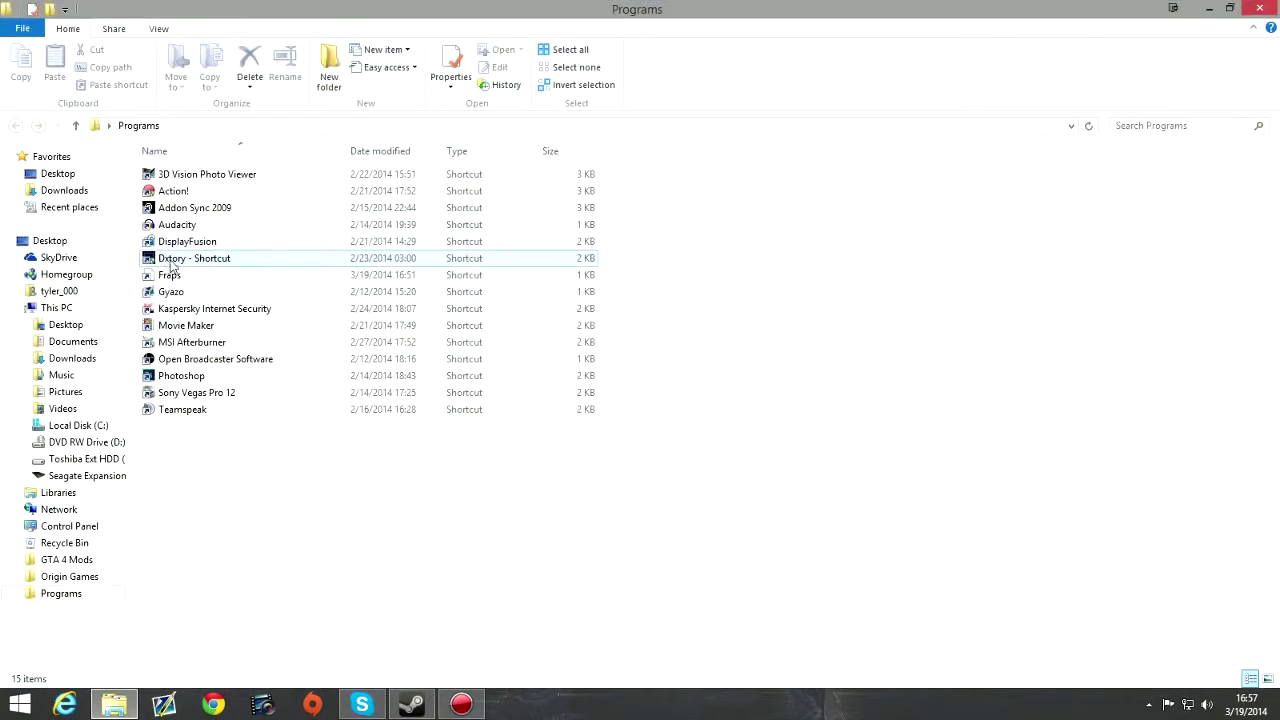
{"action": "double_click", "coordinate": [172, 260]}
{"action": "left_click", "coordinate": [714, 382]}
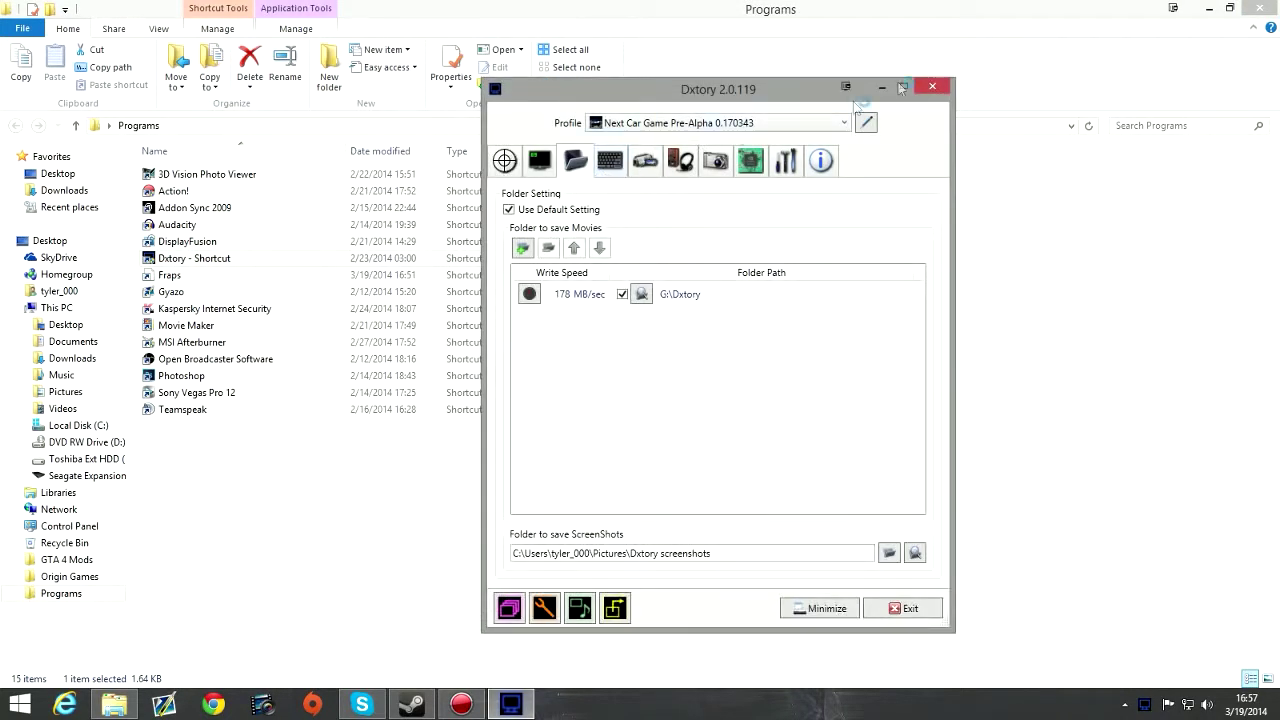
{"action": "left_click", "coordinate": [1257, 8]}
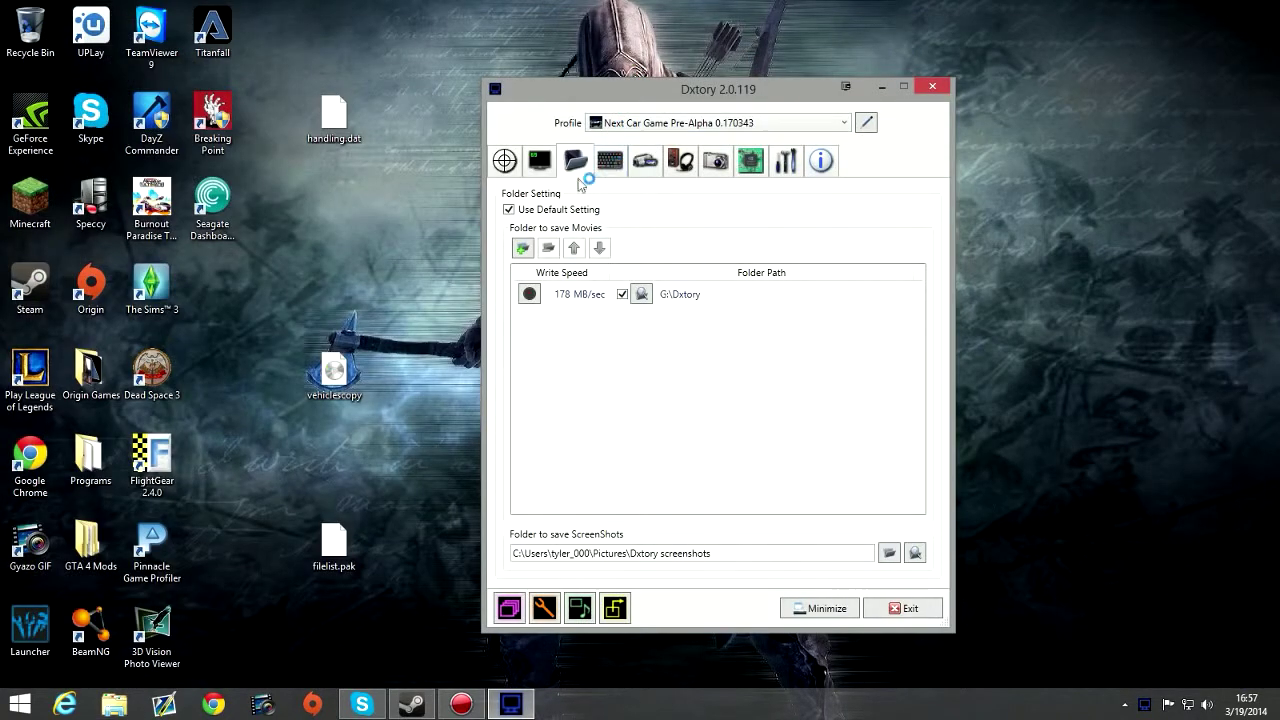
- Set the overlay's status display position to the upper-left corner of the preview in the overlay settings
{"action": "left_click", "coordinate": [539, 160]}
{"action": "left_click", "coordinate": [505, 160]}
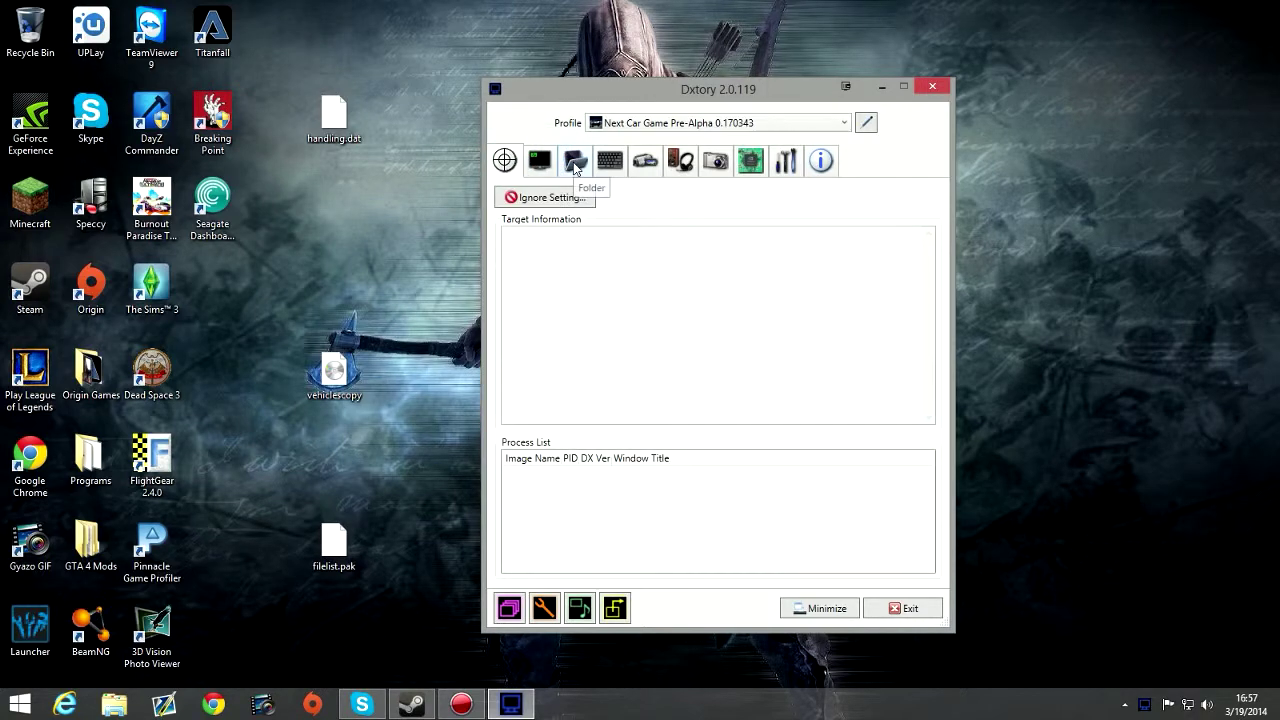
{"action": "left_click", "coordinate": [550, 172]}
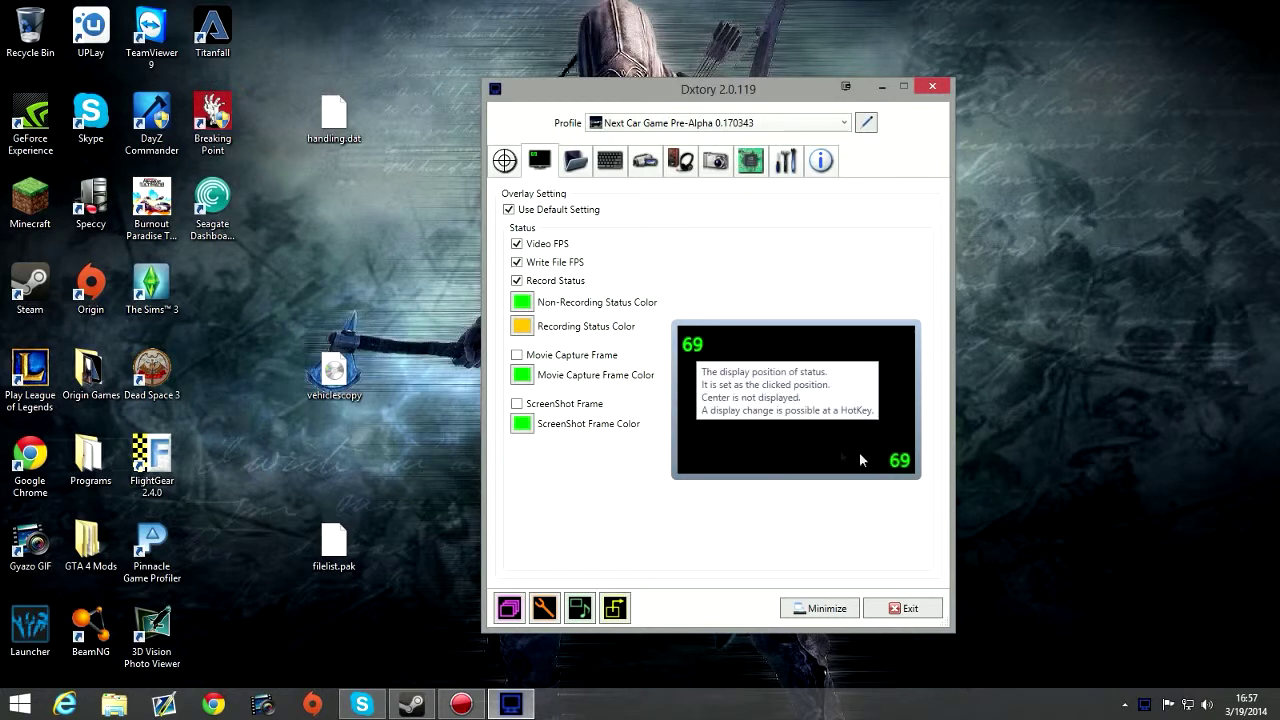
{"action": "left_click", "coordinate": [893, 347]}
{"action": "left_click", "coordinate": [886, 437]}
{"action": "left_click", "coordinate": [800, 458]}
{"action": "left_click", "coordinate": [698, 347]}
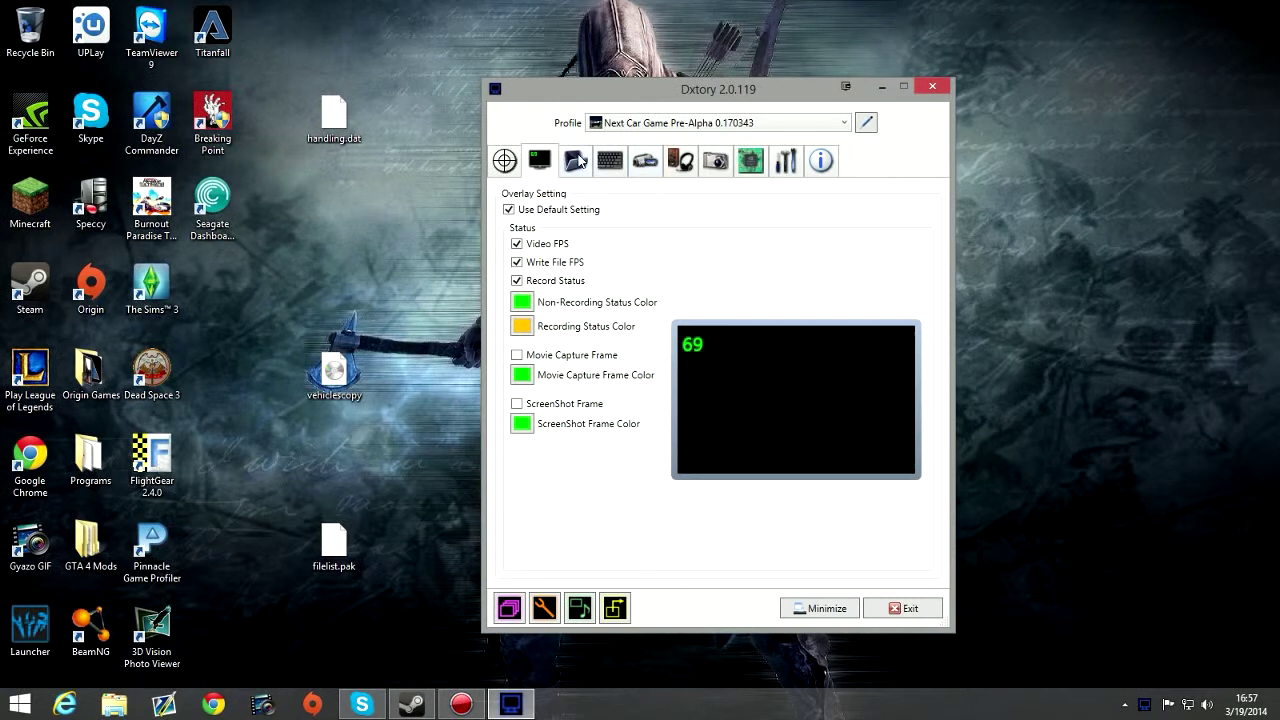
- Browse the Seagate Expansion Drive (G:) for a movie save folder in the folder settings, and leave without adding one
{"action": "left_click", "coordinate": [576, 161]}
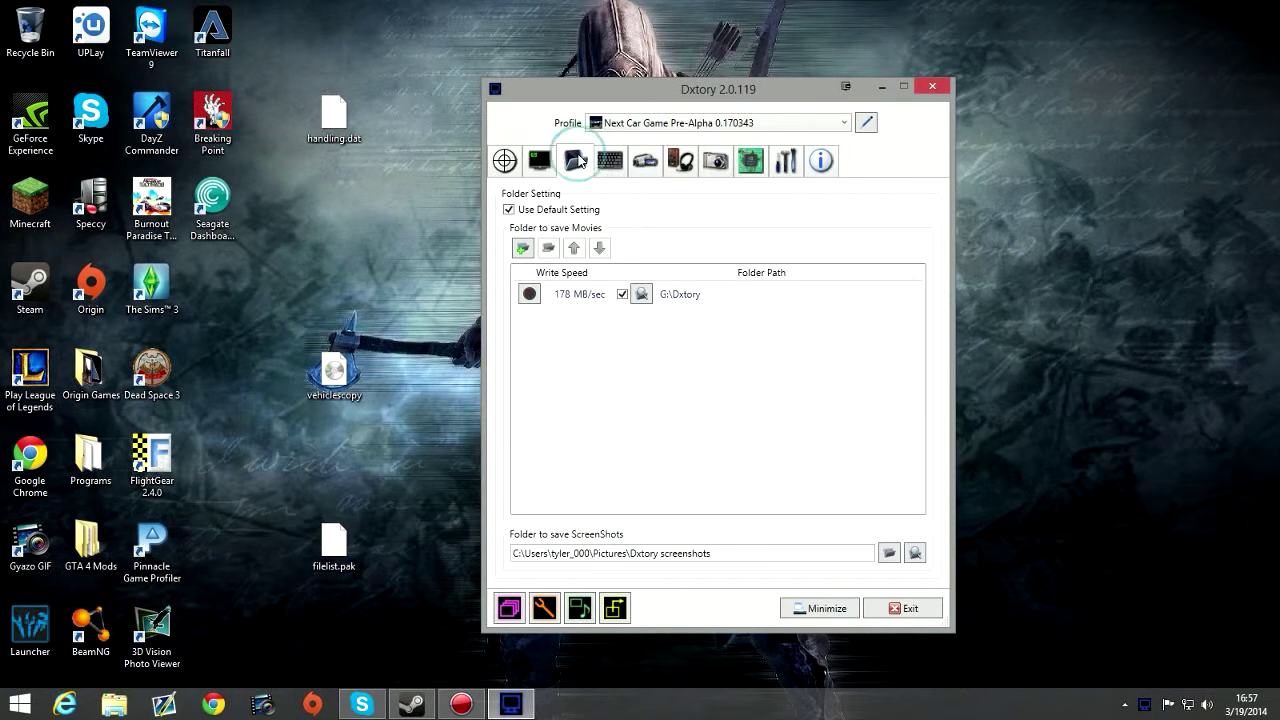
{"action": "left_click", "coordinate": [523, 249]}
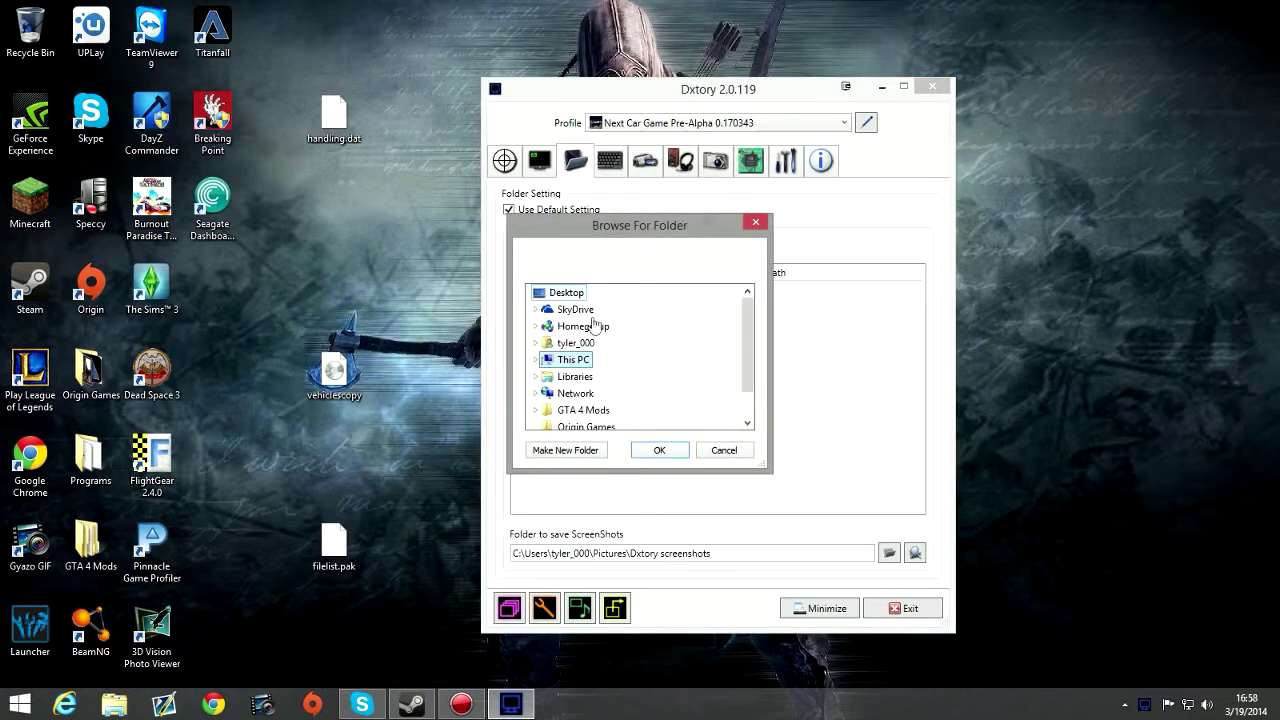
{"action": "double_click", "coordinate": [545, 358]}
{"action": "scroll", "coordinate": [578, 378], "scroll_direction": "down", "scroll_amount": 1}
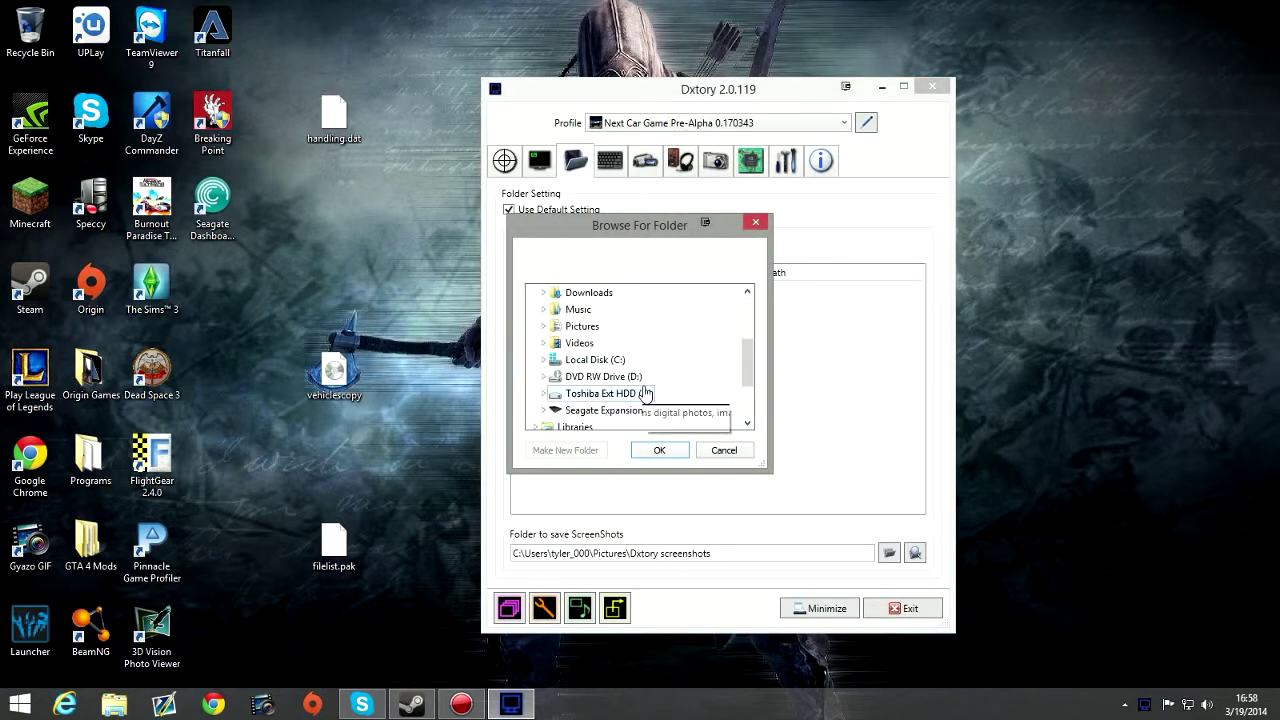
{"action": "left_click", "coordinate": [558, 410]}
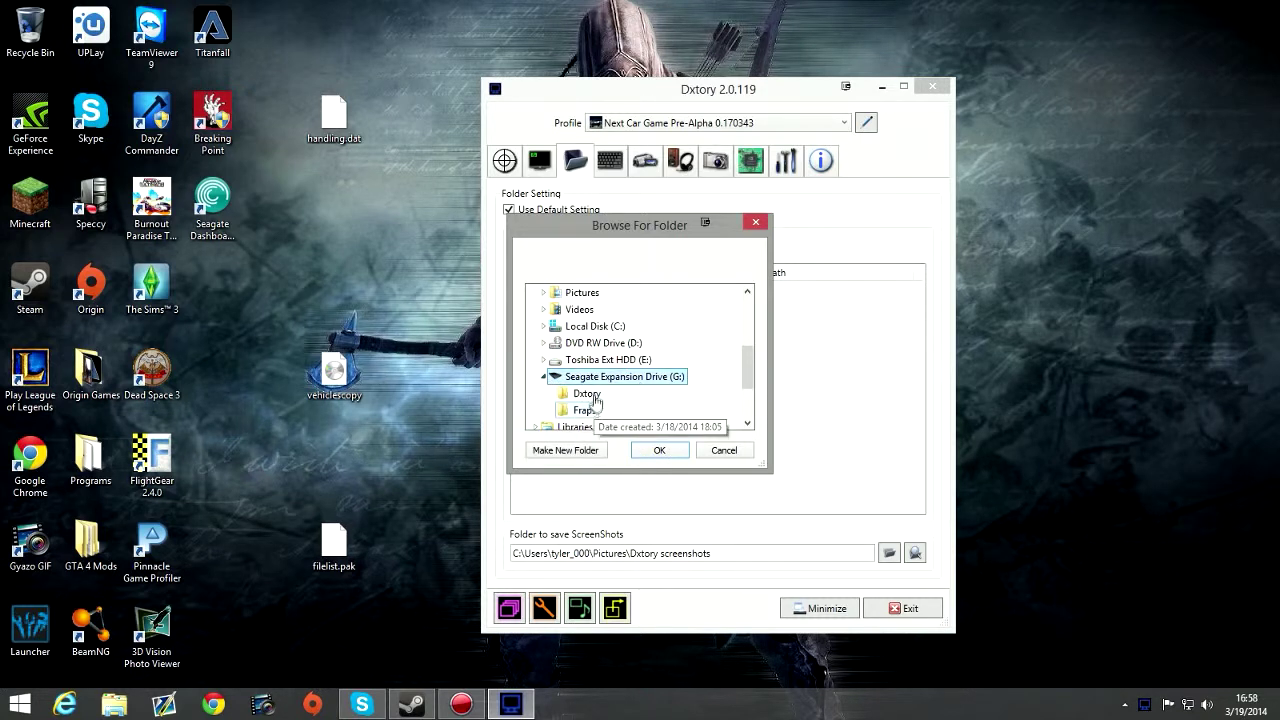
{"action": "left_click", "coordinate": [727, 450]}
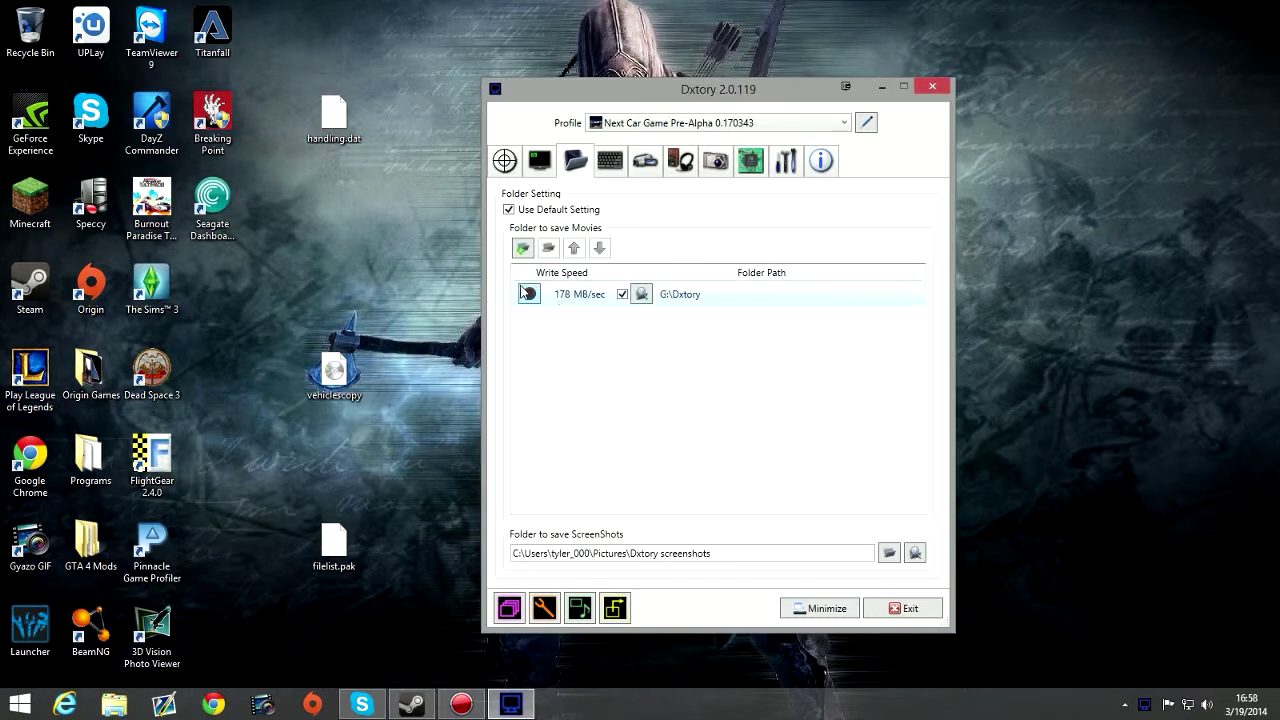
- Benchmark the write speed of the G:\Dxtory movie folder with a 1000 MB write size and accept the result
{"action": "left_click", "coordinate": [530, 294]}
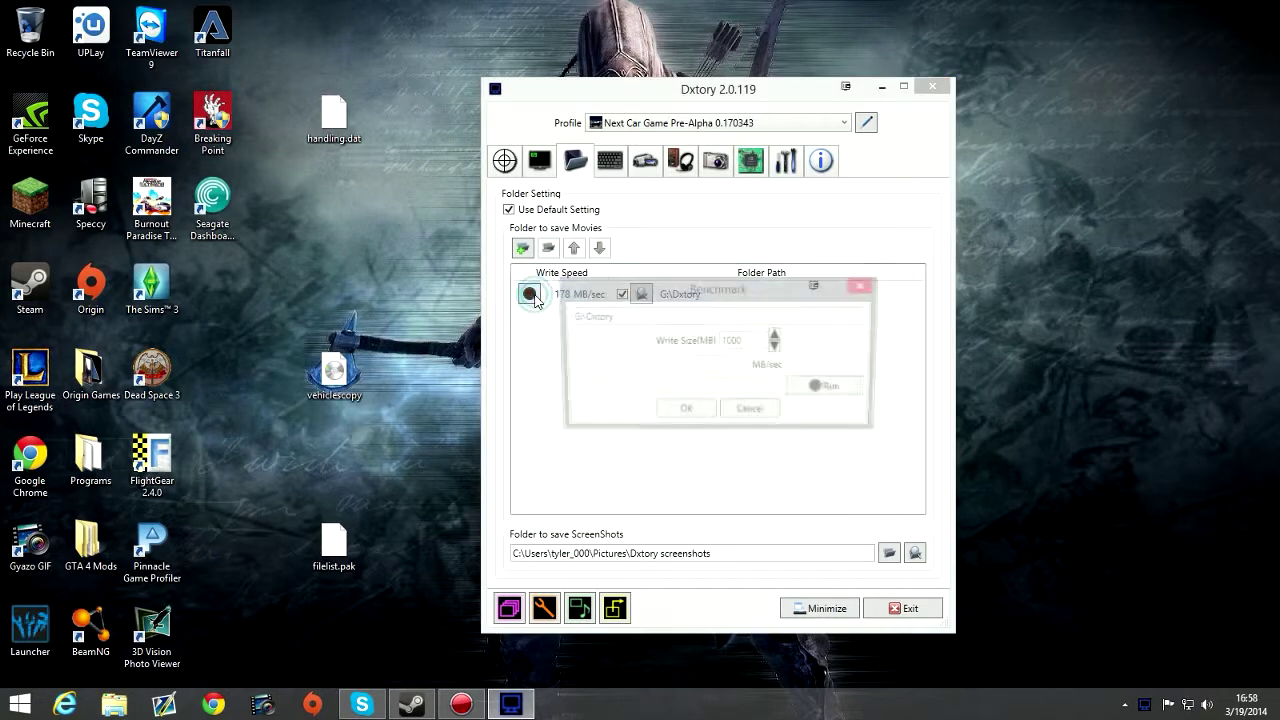
{"action": "left_click", "coordinate": [830, 394]}
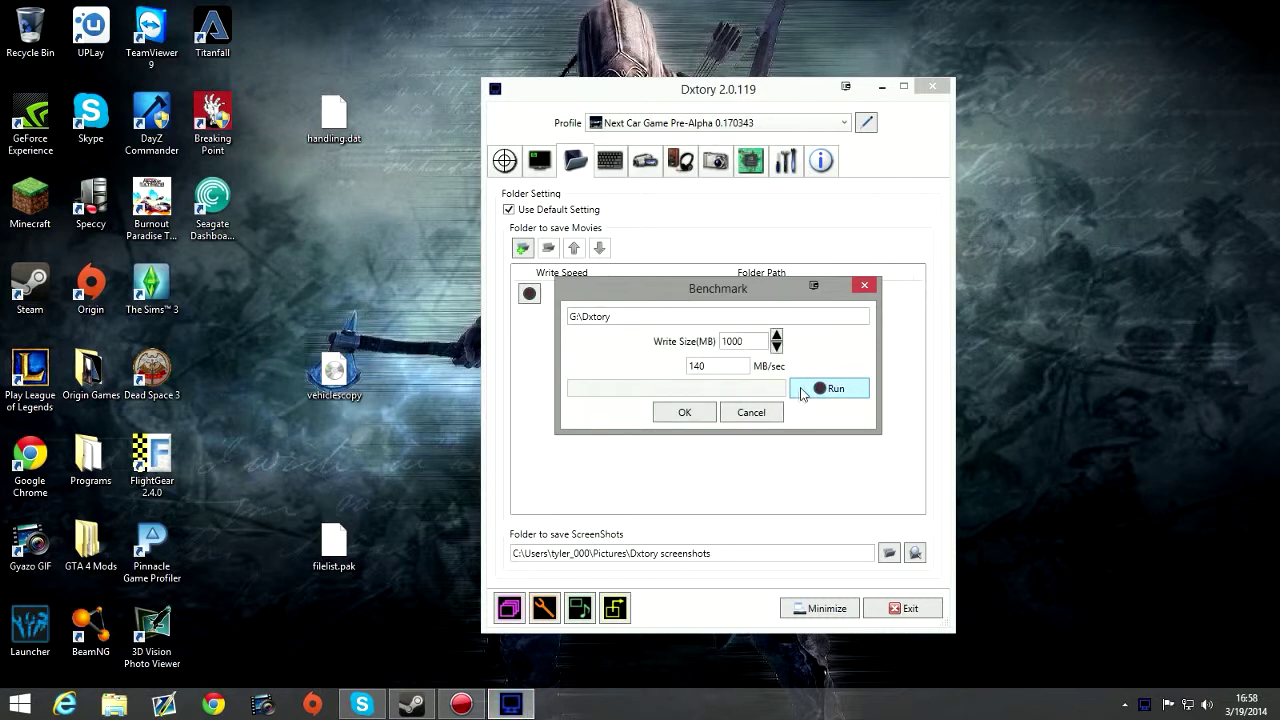
{"action": "left_click", "coordinate": [838, 396]}
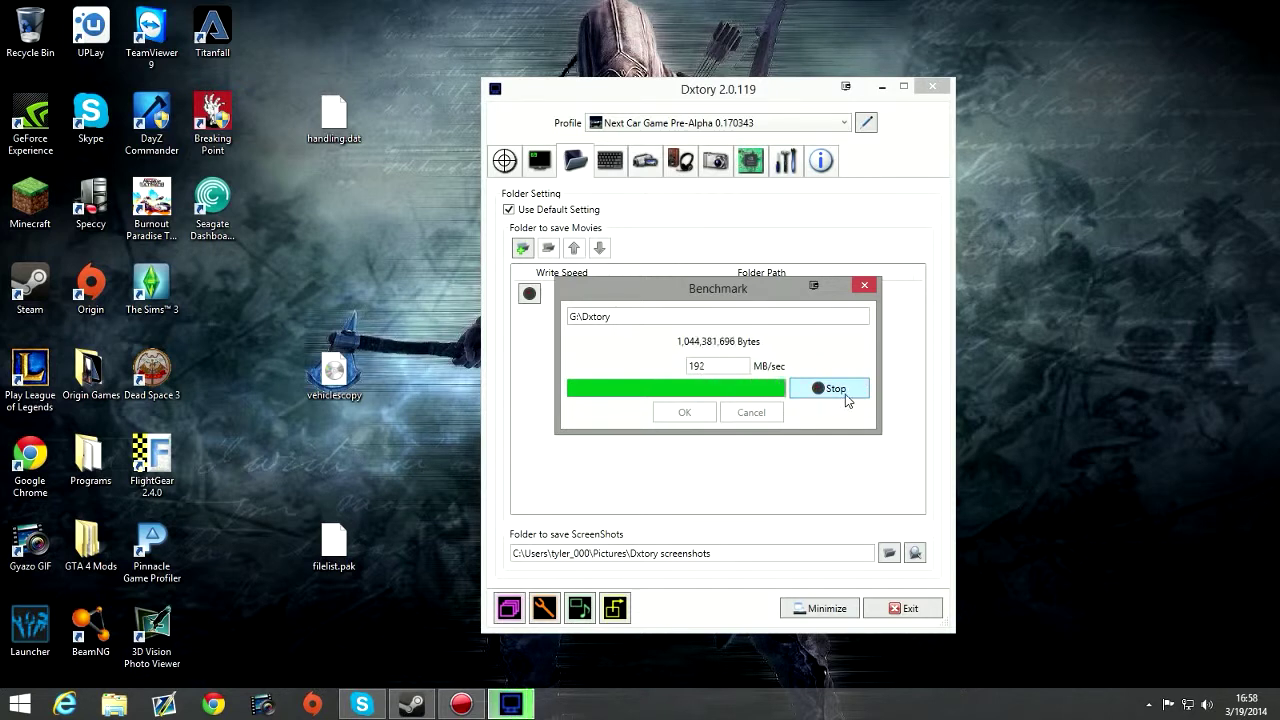
{"action": "left_click", "coordinate": [685, 413]}
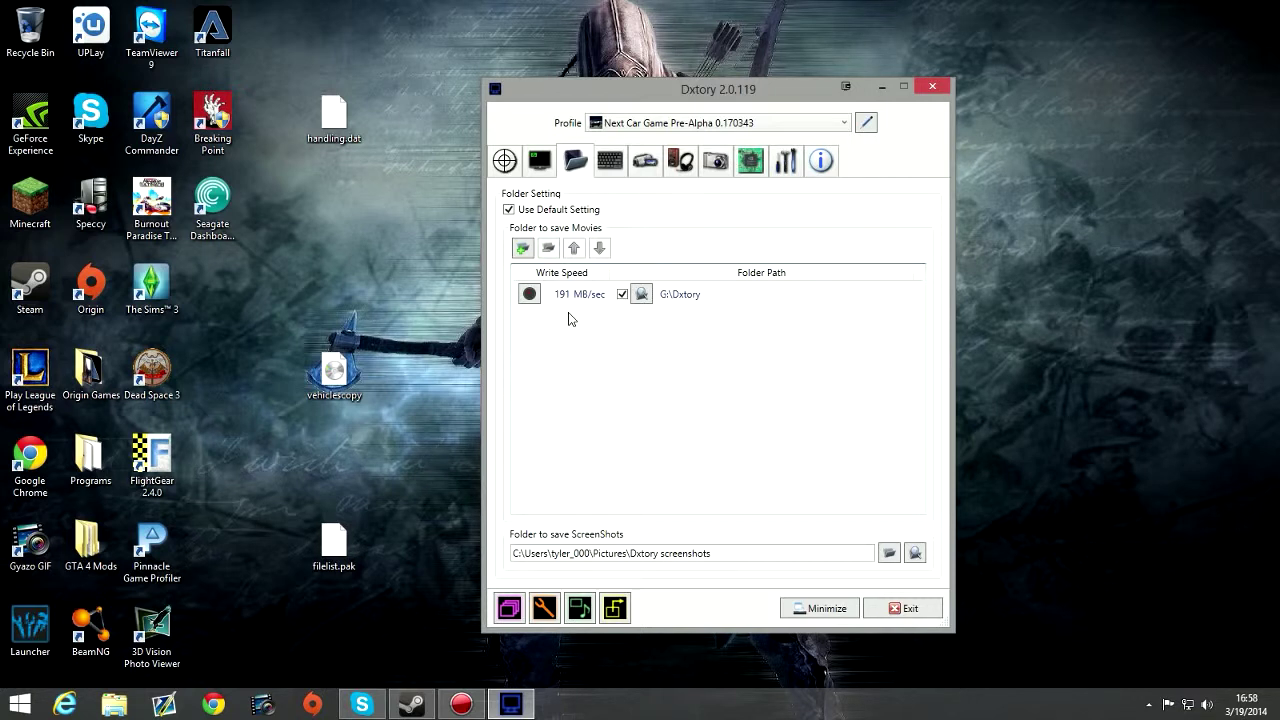
- Review the list of game profiles and the hotkeys assigned to movie capture and screenshots
{"action": "left_click", "coordinate": [859, 123]}
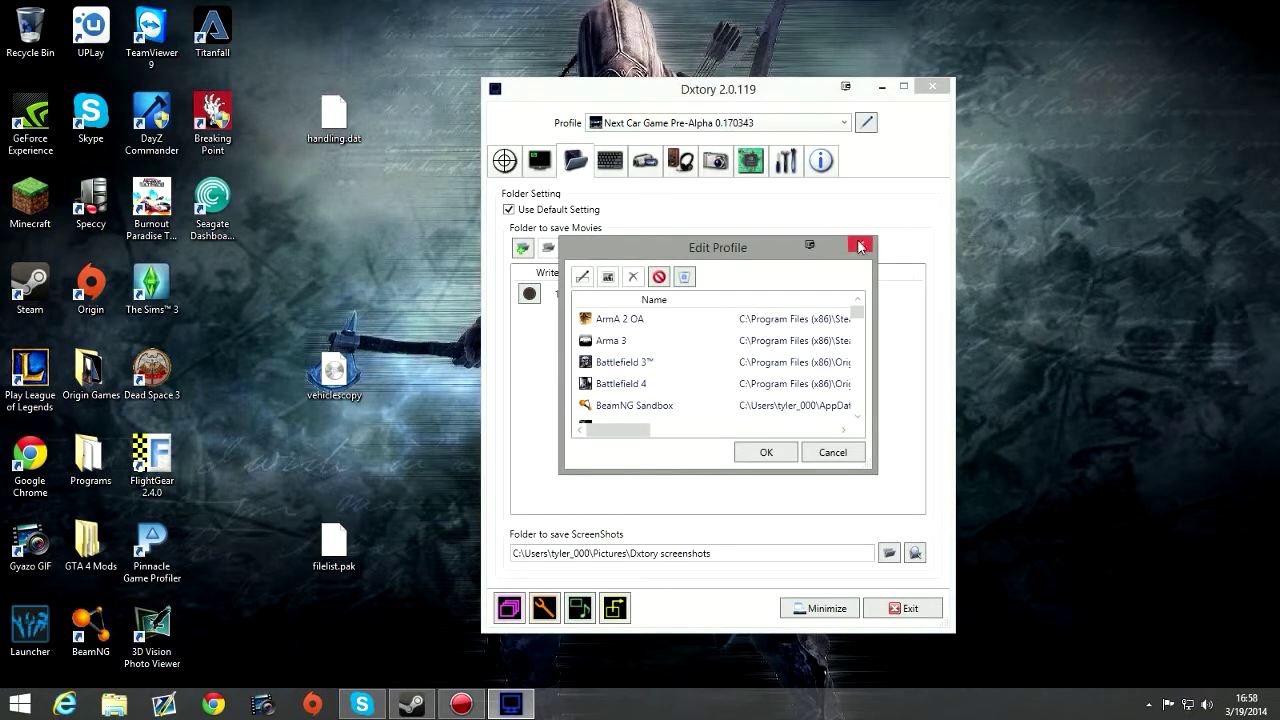
{"action": "left_click", "coordinate": [860, 246]}
{"action": "left_click", "coordinate": [610, 162]}
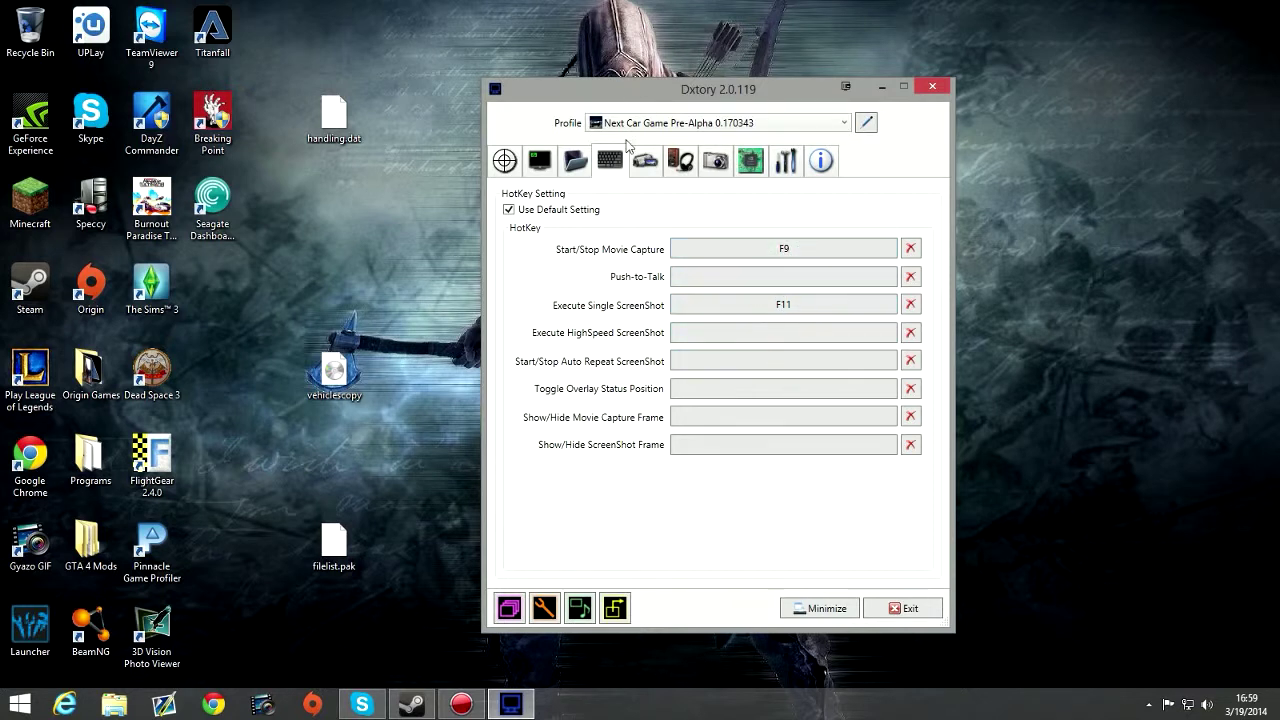
- Choose Lagarith Lossless Codec as the video codec in the movie settings
{"action": "left_click", "coordinate": [645, 166]}
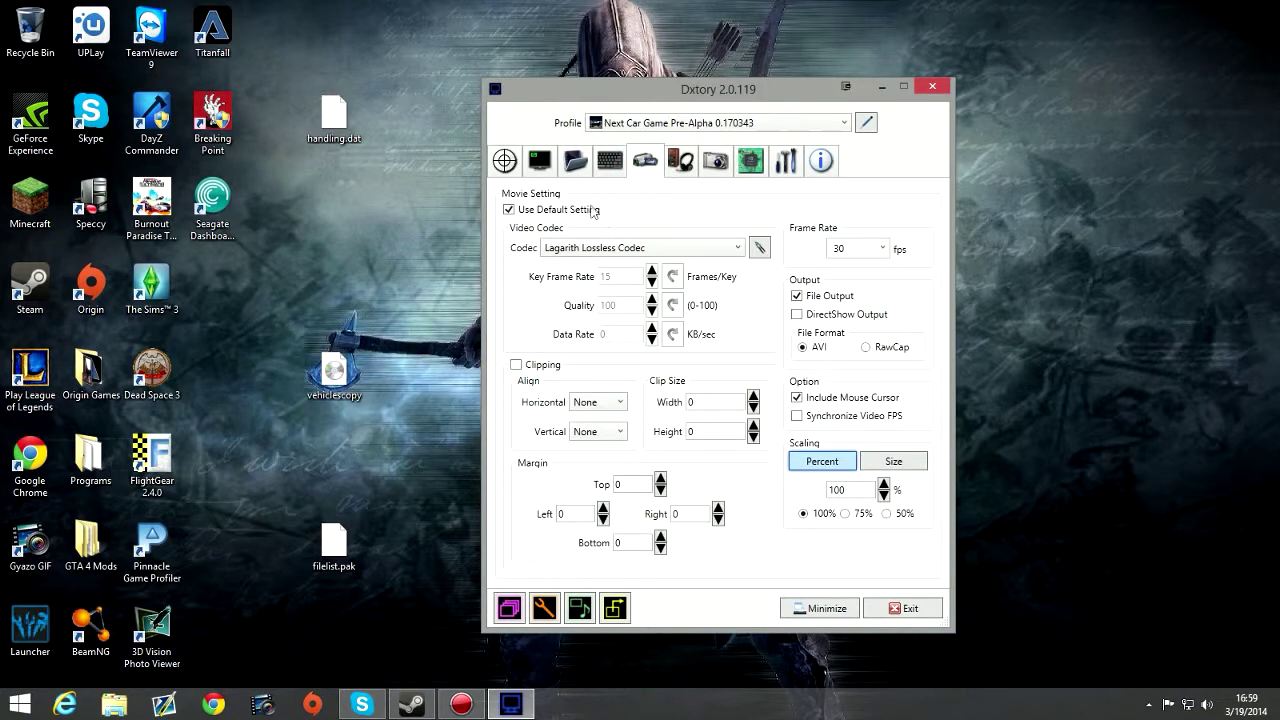
{"action": "left_click", "coordinate": [631, 250]}
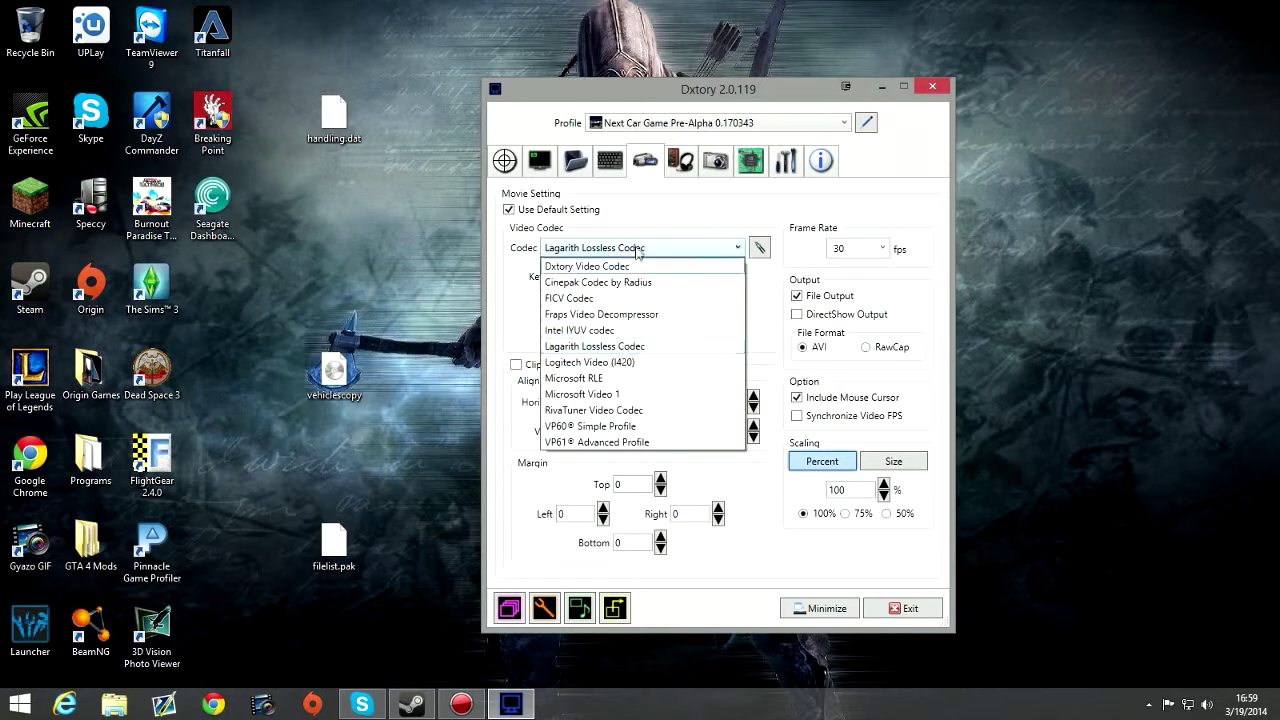
{"action": "left_click", "coordinate": [625, 349]}
- Search Google in Chrome for "lagarith" and open the Lagarith Lossless Video Codec page on lags.leetcode.net
{"action": "left_click", "coordinate": [215, 703]}
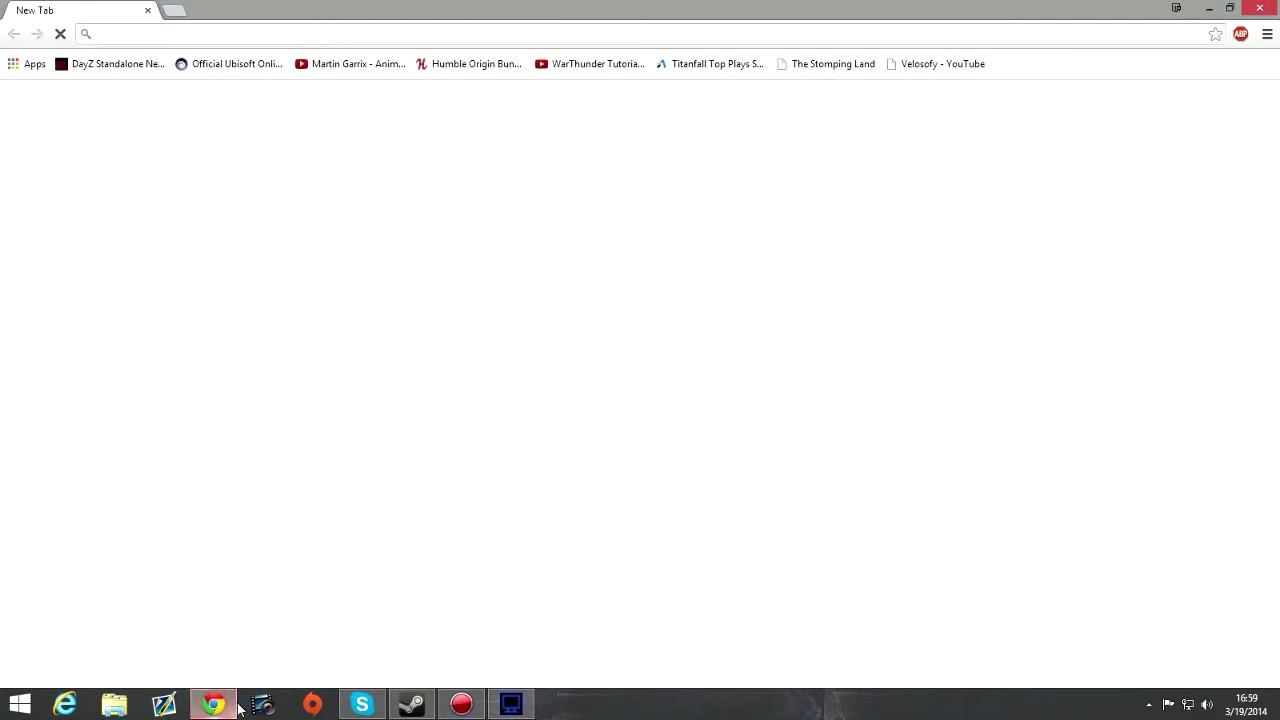
{"action": "type", "text": "lagira"}
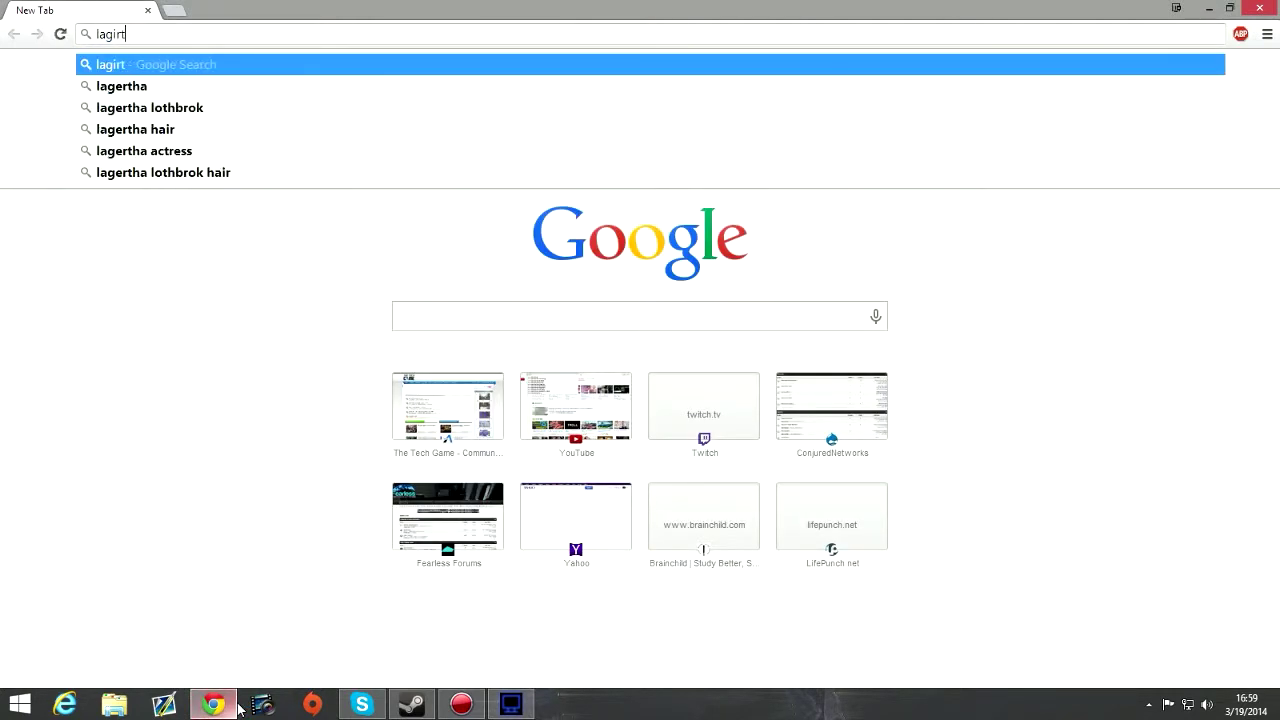
{"action": "type", "text": "th"}
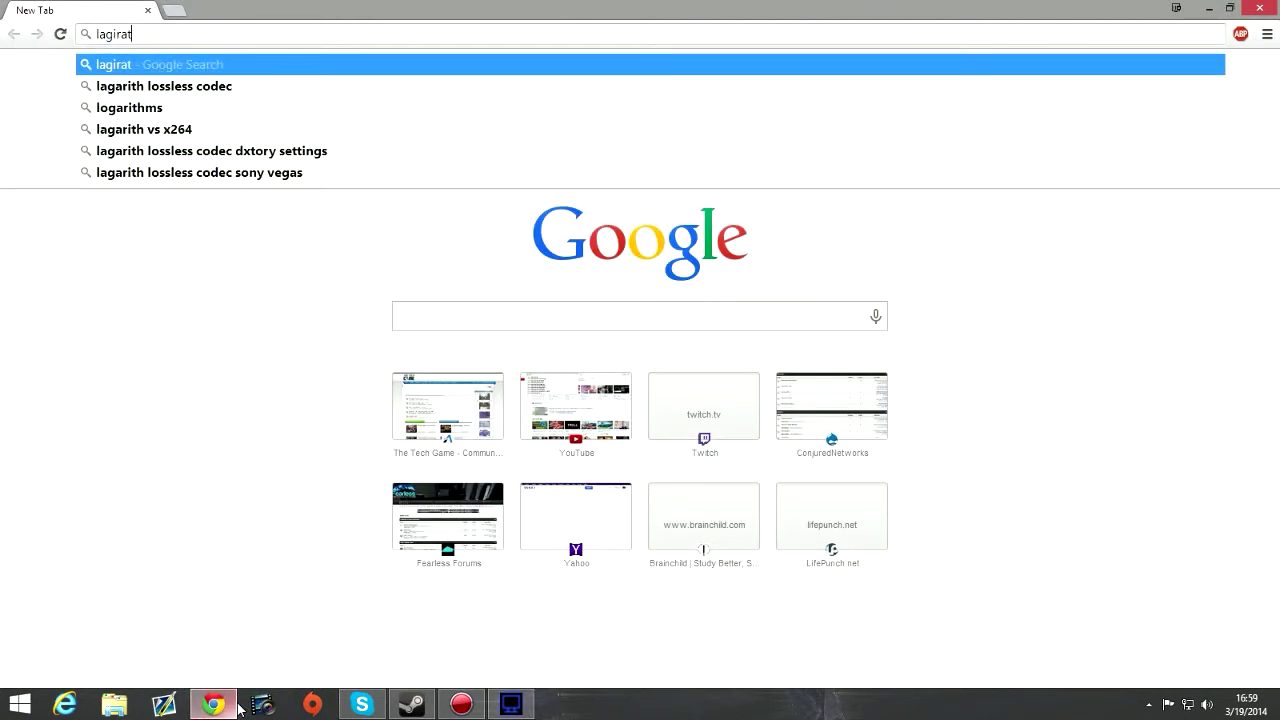
{"action": "key", "text": "Return"}
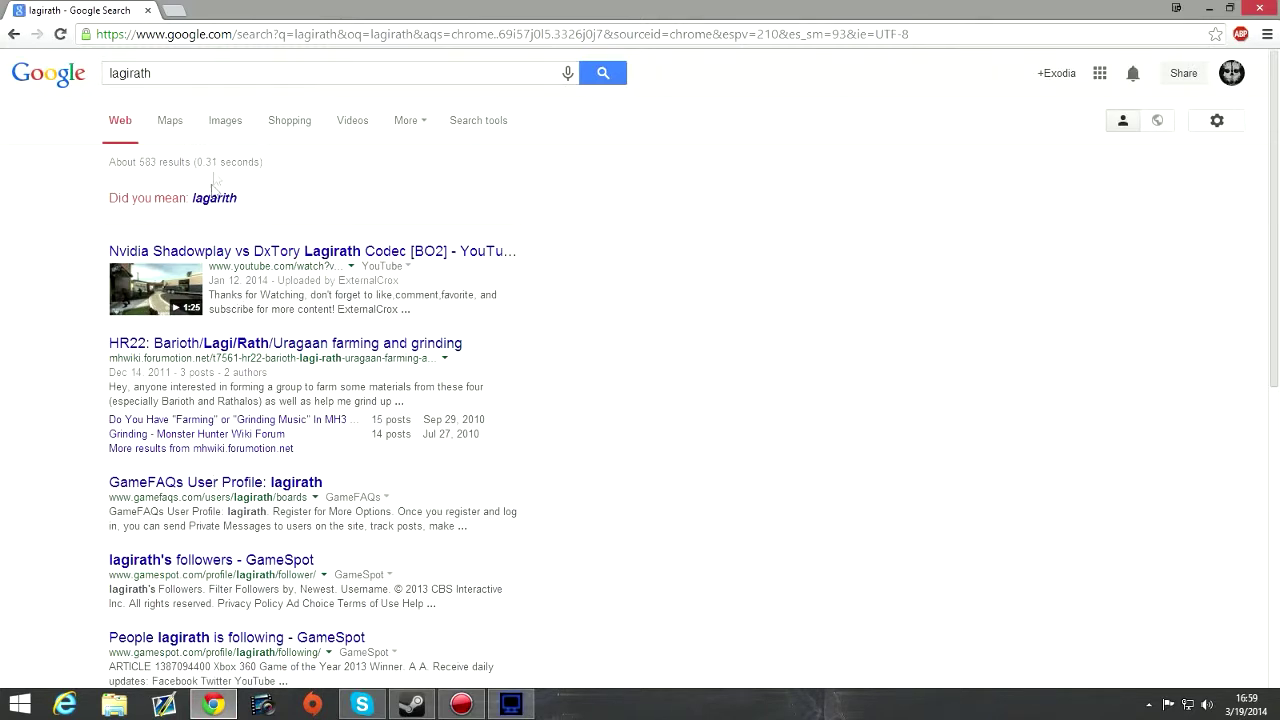
{"action": "left_click", "coordinate": [220, 198]}
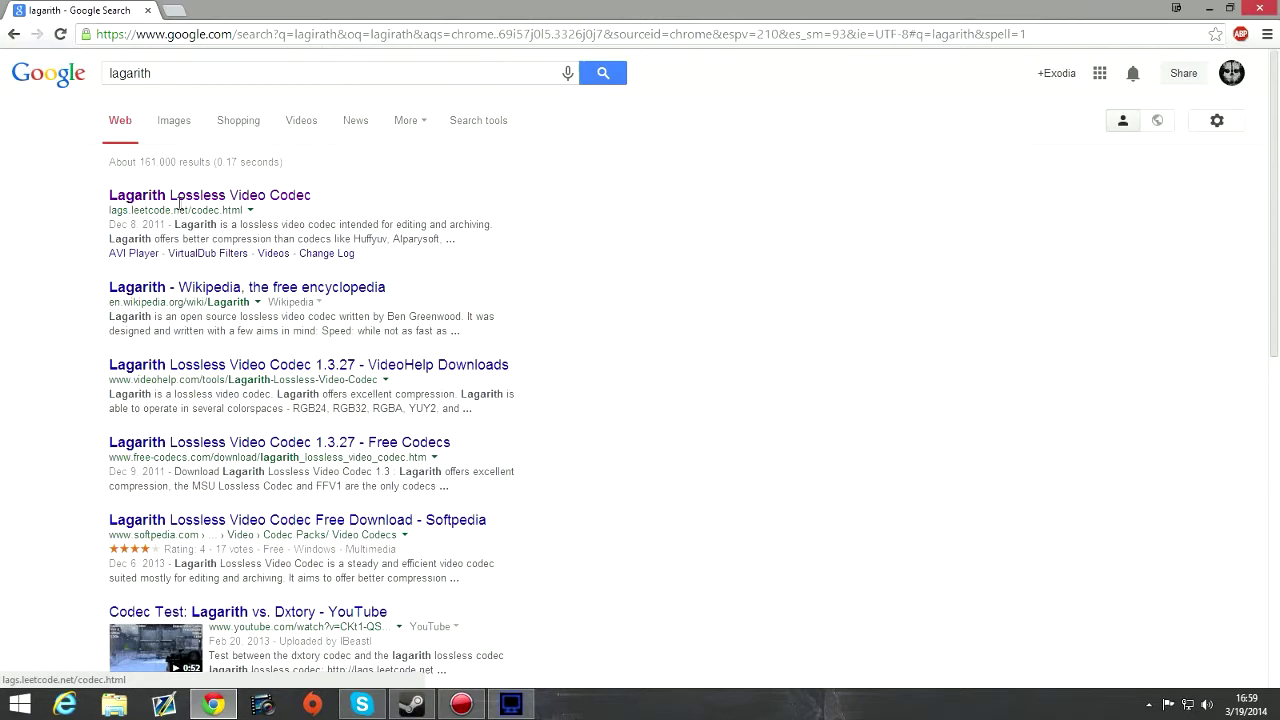
{"action": "left_click", "coordinate": [193, 196]}
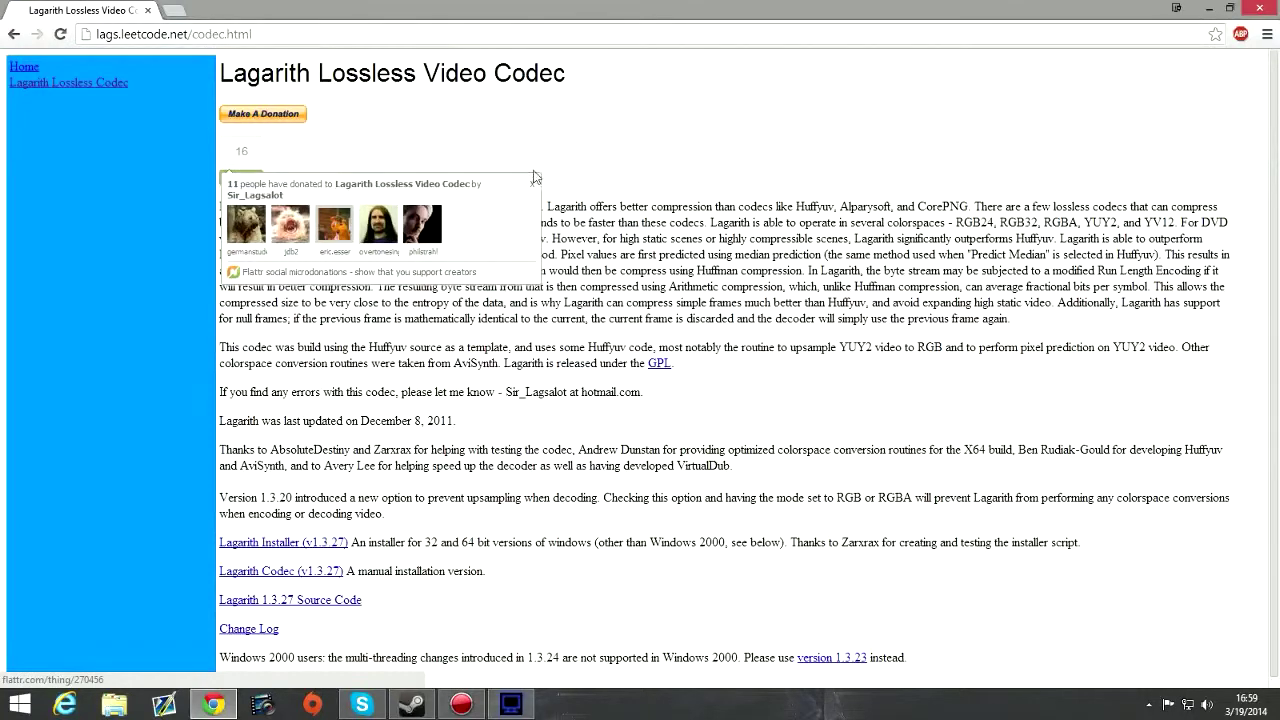
- Dismiss the donation pop-up and download the Lagarith Installer (v1.3.27)
{"action": "left_click", "coordinate": [532, 185]}
{"action": "scroll", "coordinate": [488, 190], "scroll_direction": "down", "scroll_amount": 1}
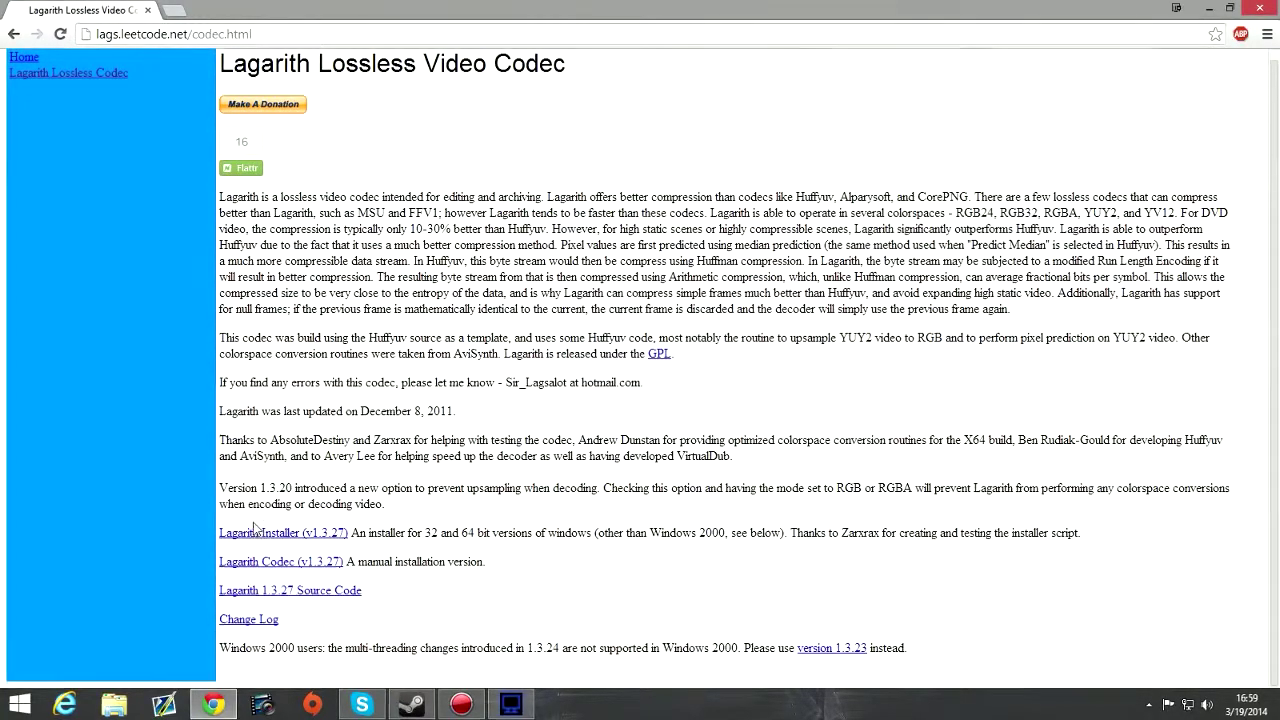
{"action": "scroll", "coordinate": [310, 530], "scroll_direction": "up", "scroll_amount": 1}
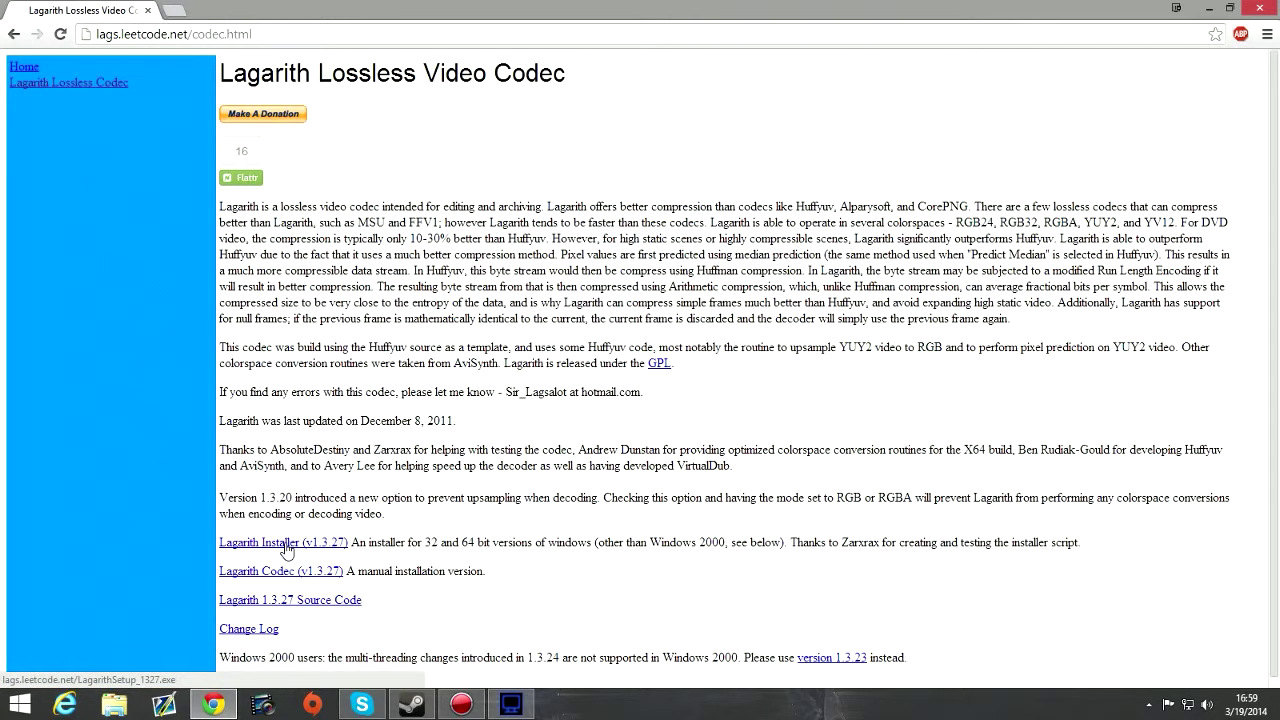
{"action": "left_click", "coordinate": [288, 551]}
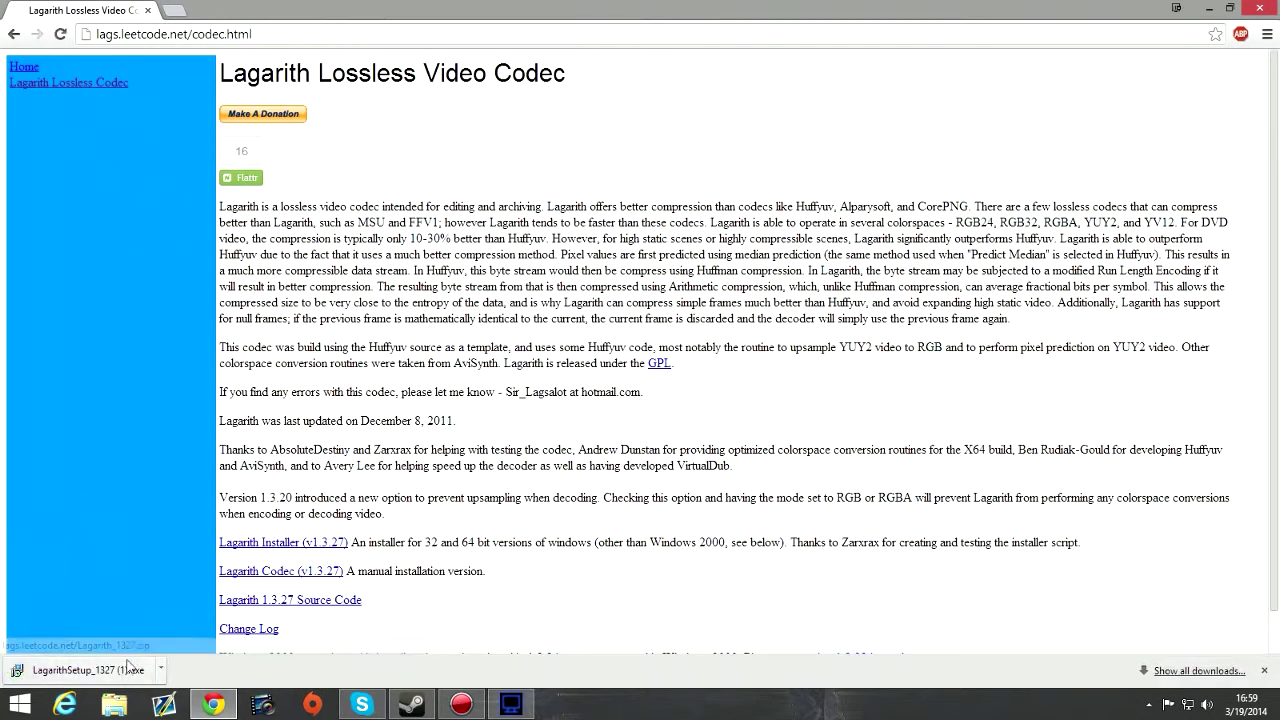
- Run the downloaded LagarithSetup_1327 (1).exe, allow it to make changes to the computer and proceed past the setup wizard's welcome page
{"action": "left_click", "coordinate": [122, 679]}
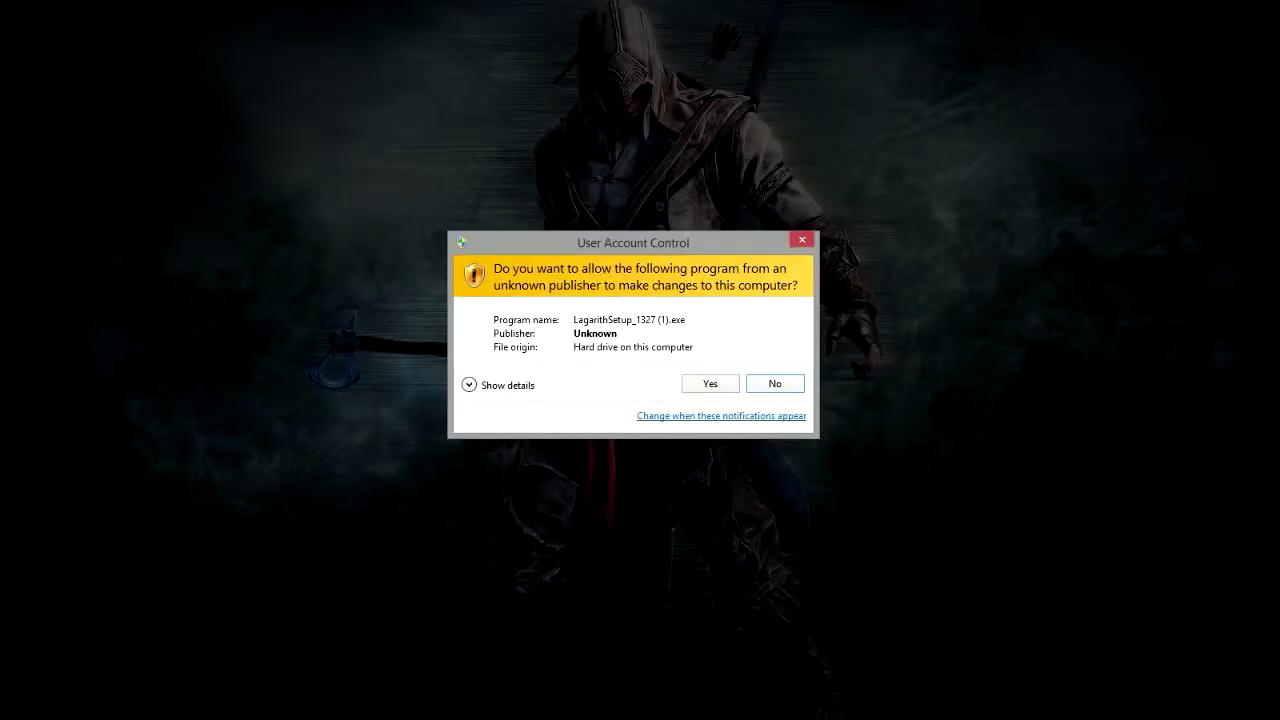
{"action": "left_click", "coordinate": [717, 381]}
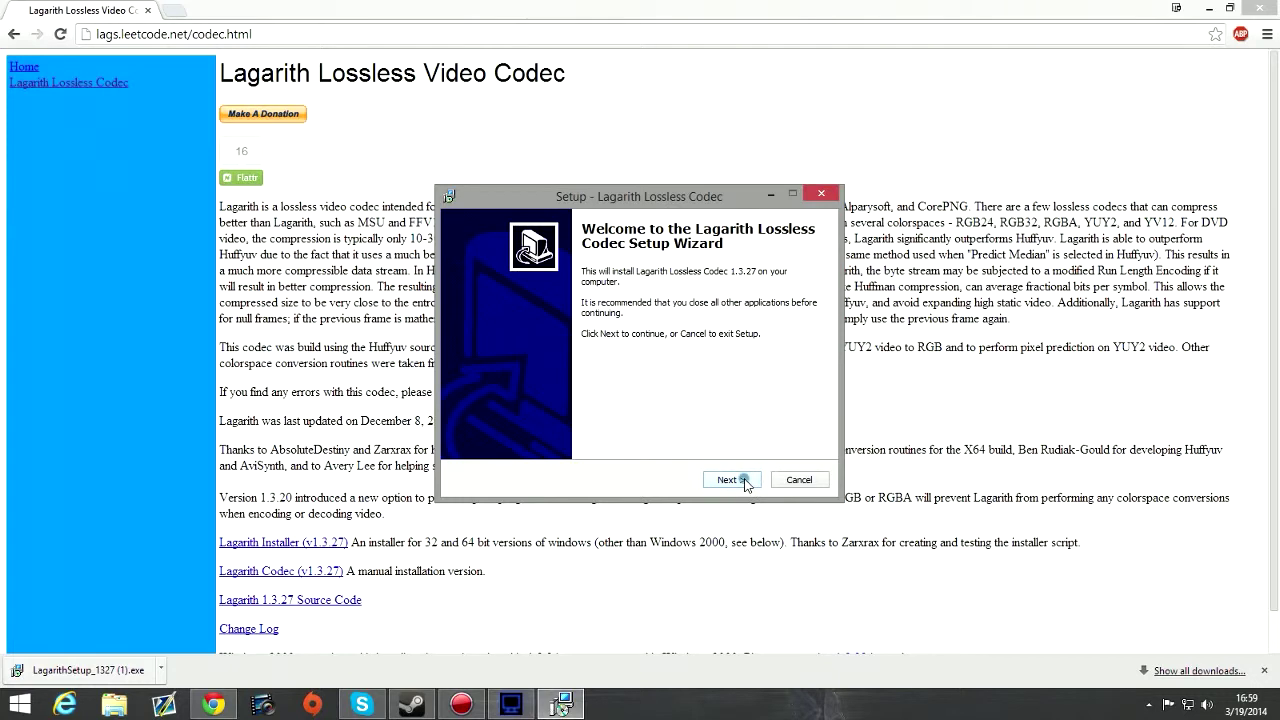
{"action": "left_click", "coordinate": [745, 484]}
{"action": "left_click", "coordinate": [745, 482]}
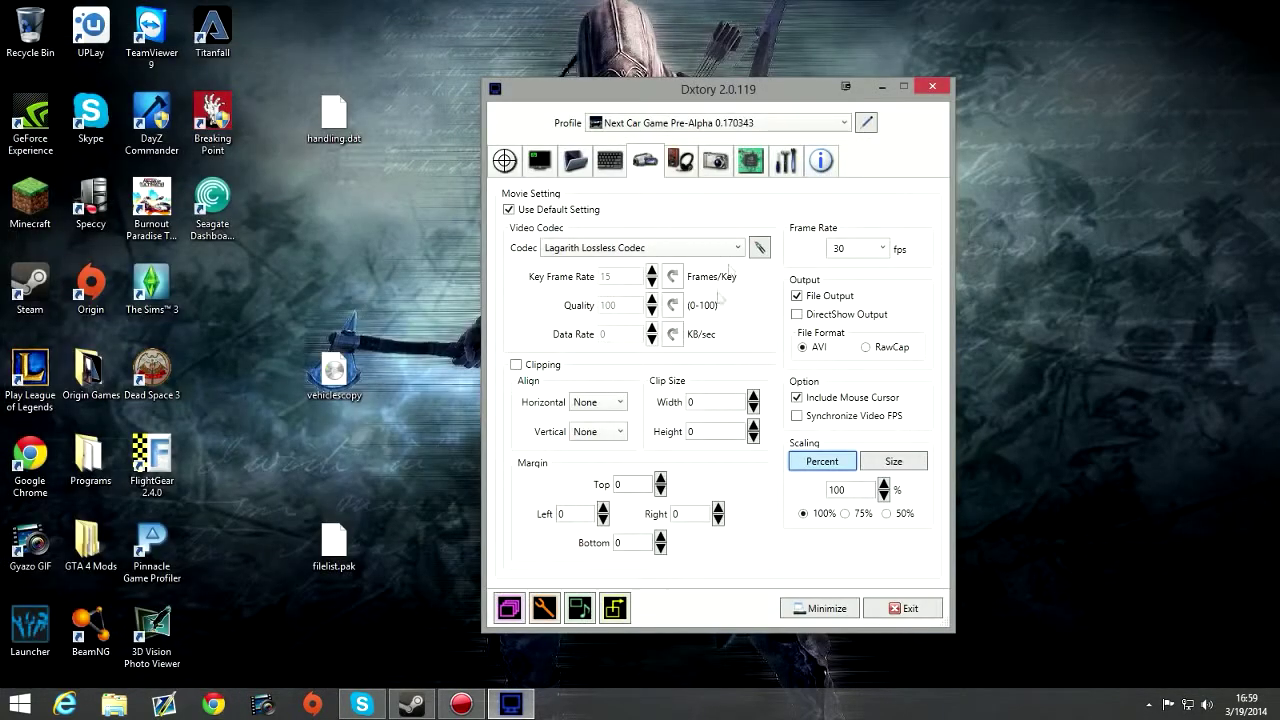
- Look through the available video codecs in the movie settings and keep Lagarith Lossless Codec selected
{"action": "left_click", "coordinate": [727, 249]}
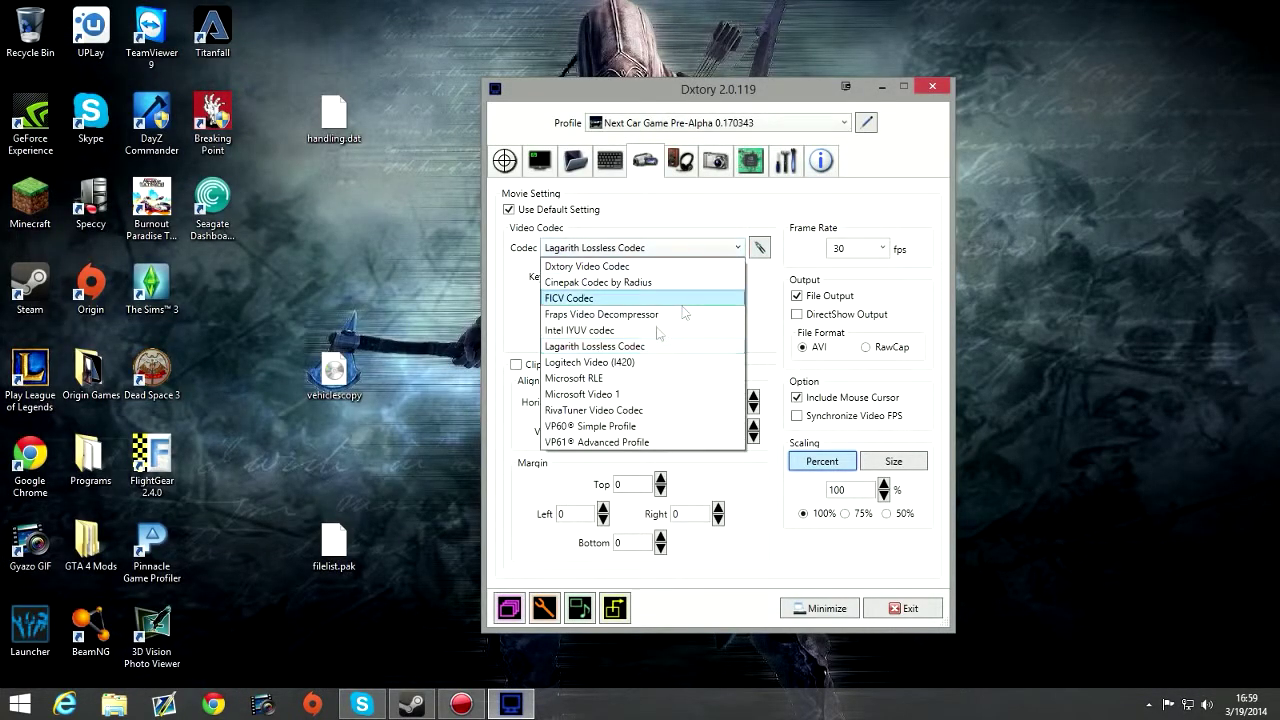
{"action": "left_click", "coordinate": [600, 346]}
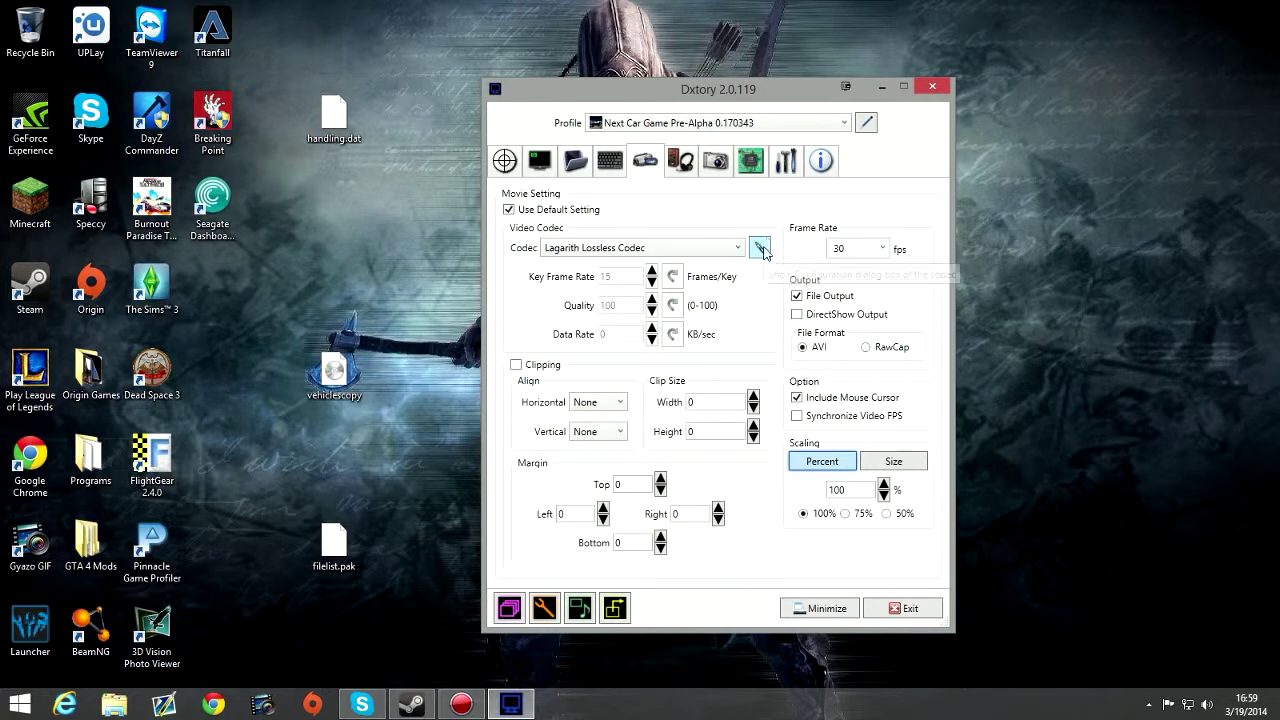
{"action": "left_click", "coordinate": [672, 250]}
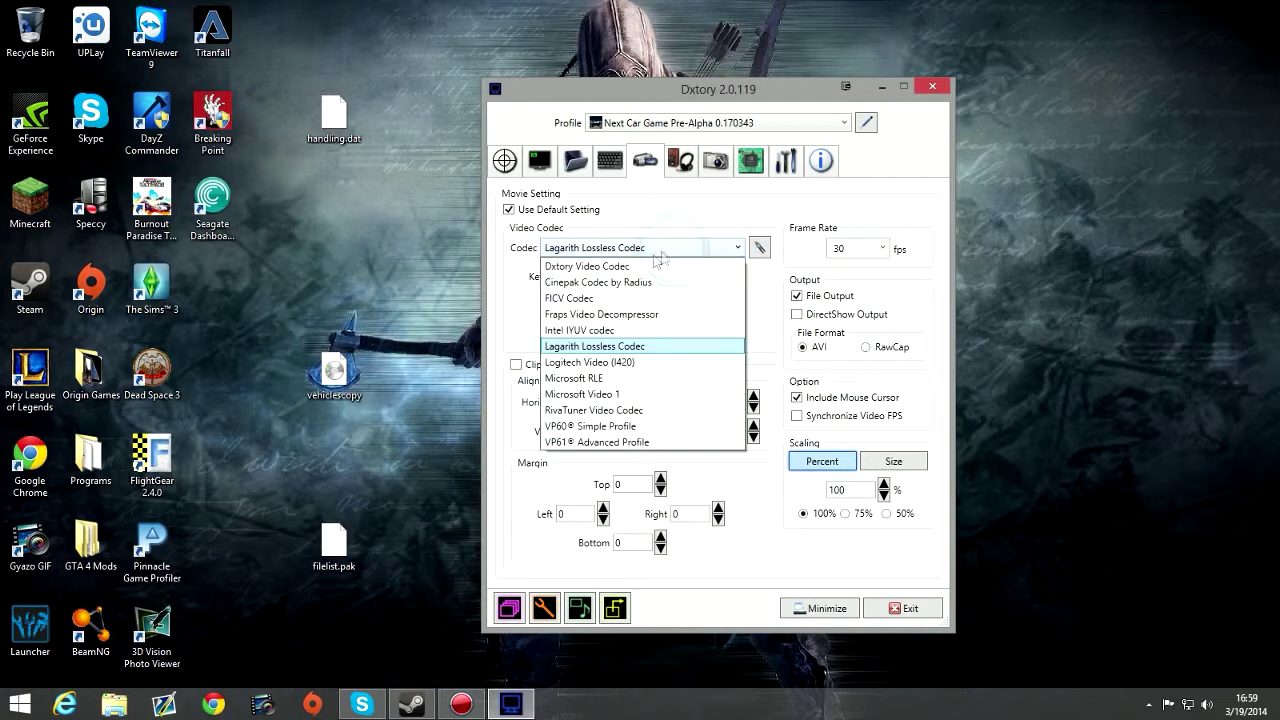
{"action": "left_click", "coordinate": [845, 120]}
- Restart Dxtory from its shortcut in the desktop's Programs folder, allow it to make changes to the computer and close the folder
{"action": "left_click", "coordinate": [931, 87]}
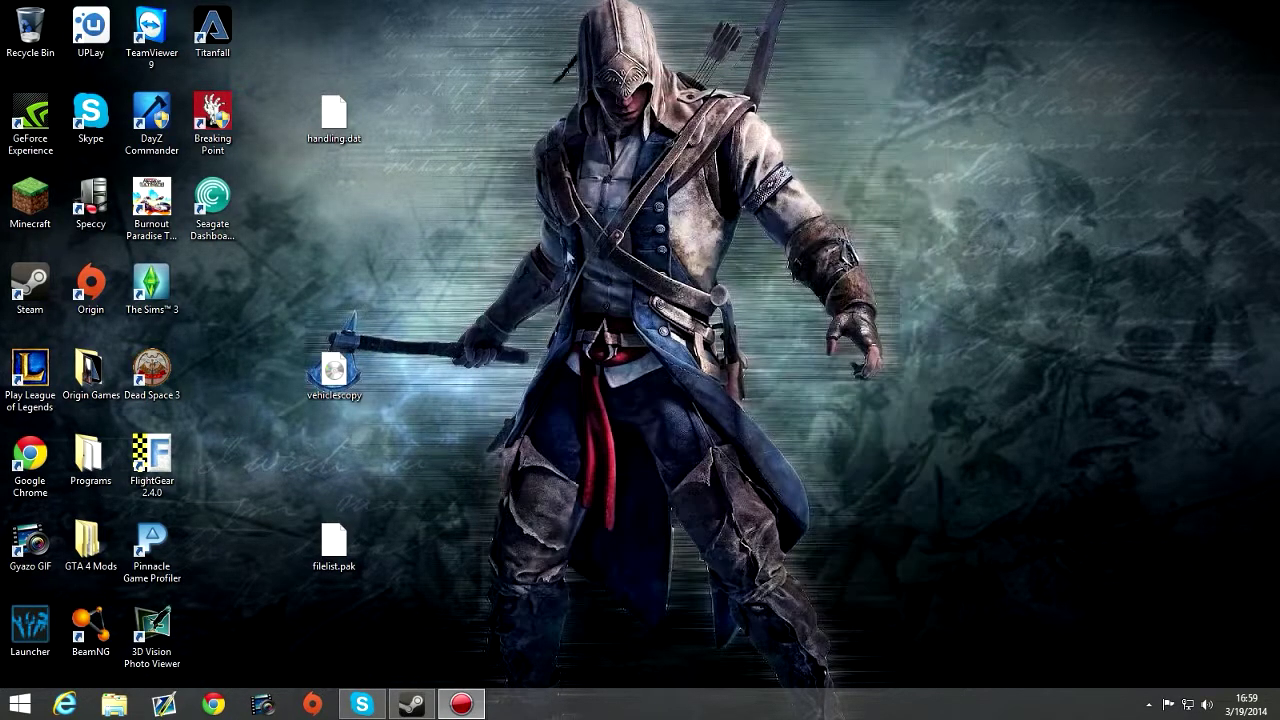
{"action": "double_click", "coordinate": [90, 455]}
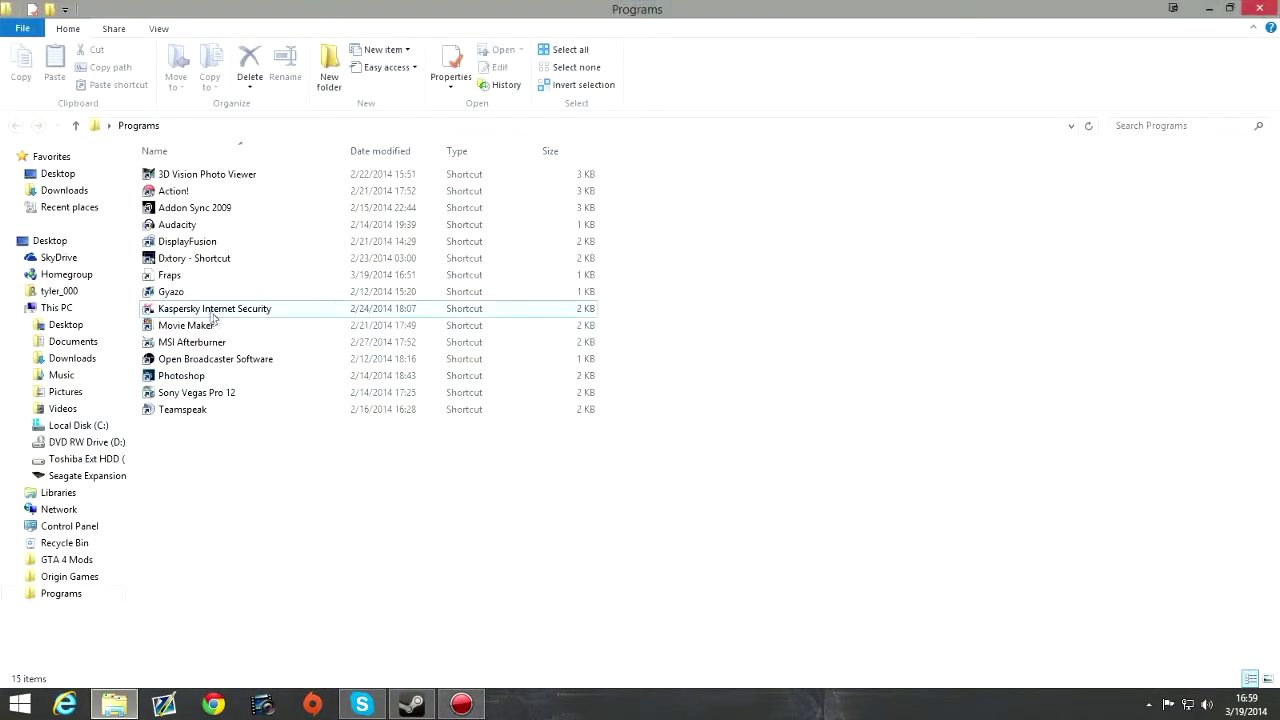
{"action": "double_click", "coordinate": [200, 258]}
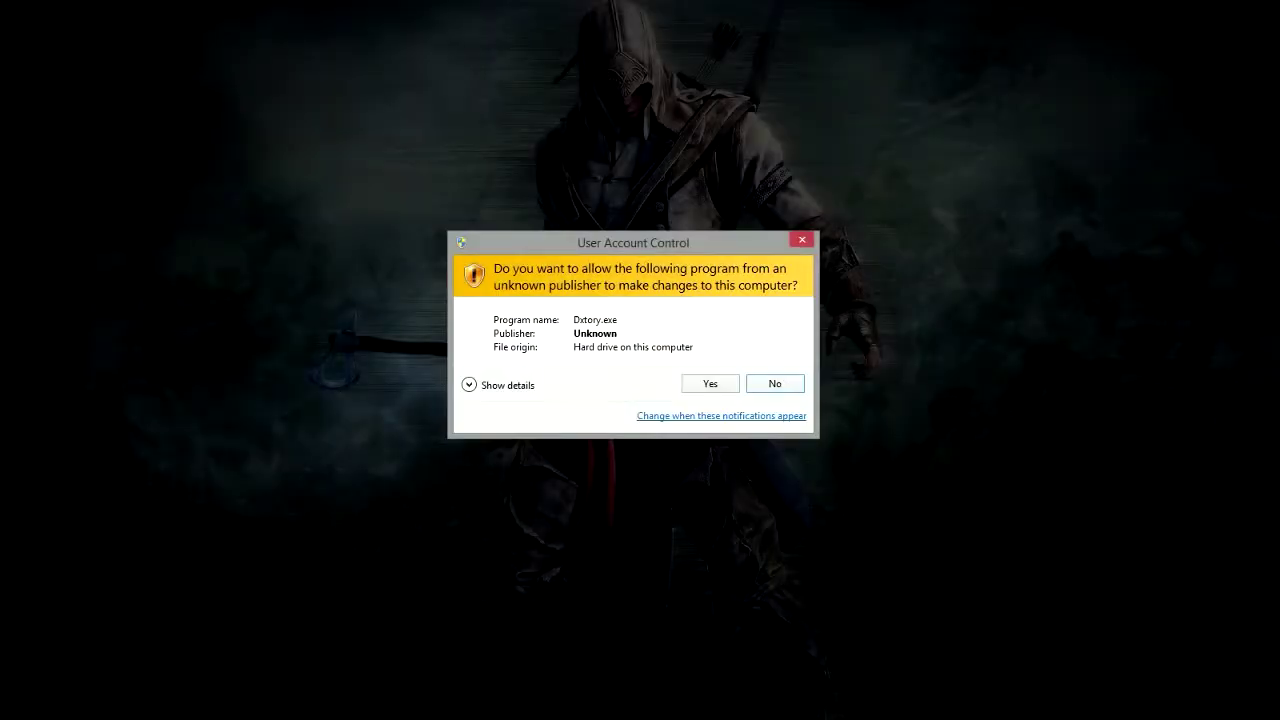
{"action": "left_click", "coordinate": [710, 384]}
{"action": "left_click", "coordinate": [1260, 5]}
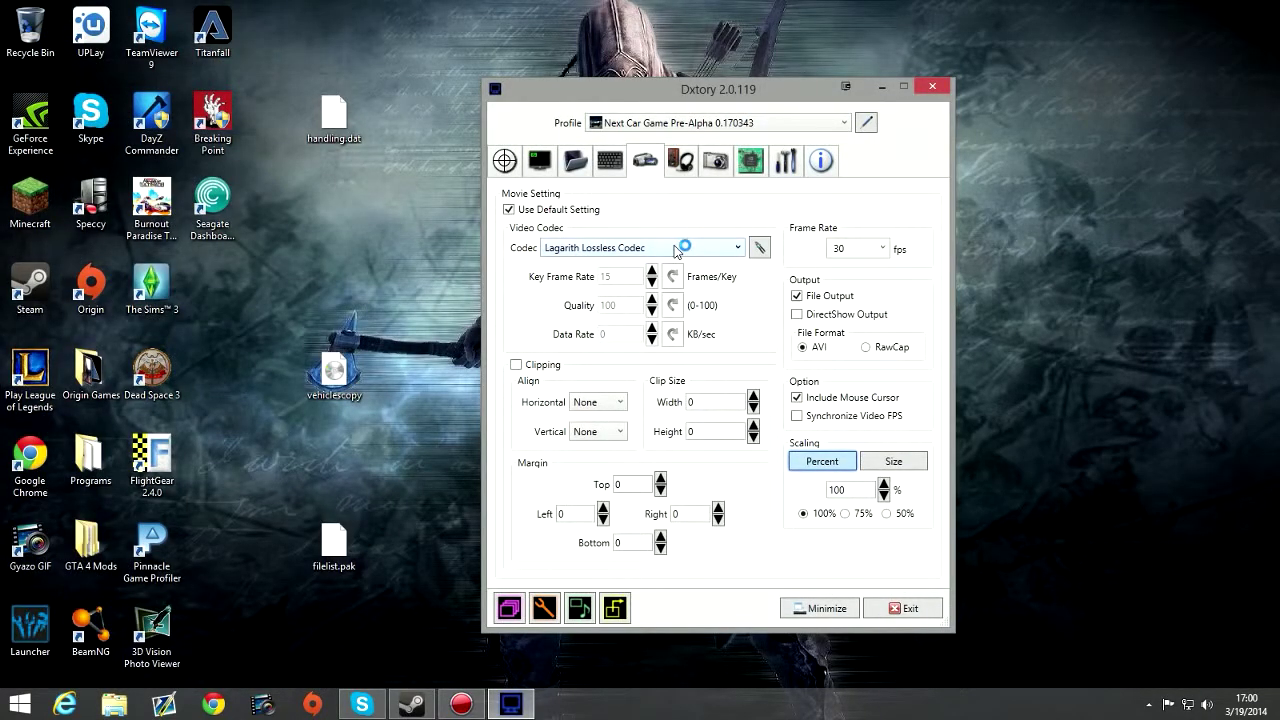
- Choose Lagarith Lossless Codec as the video codec and configure it with YV12 mode and multithreading enabled
{"action": "left_click", "coordinate": [597, 247]}
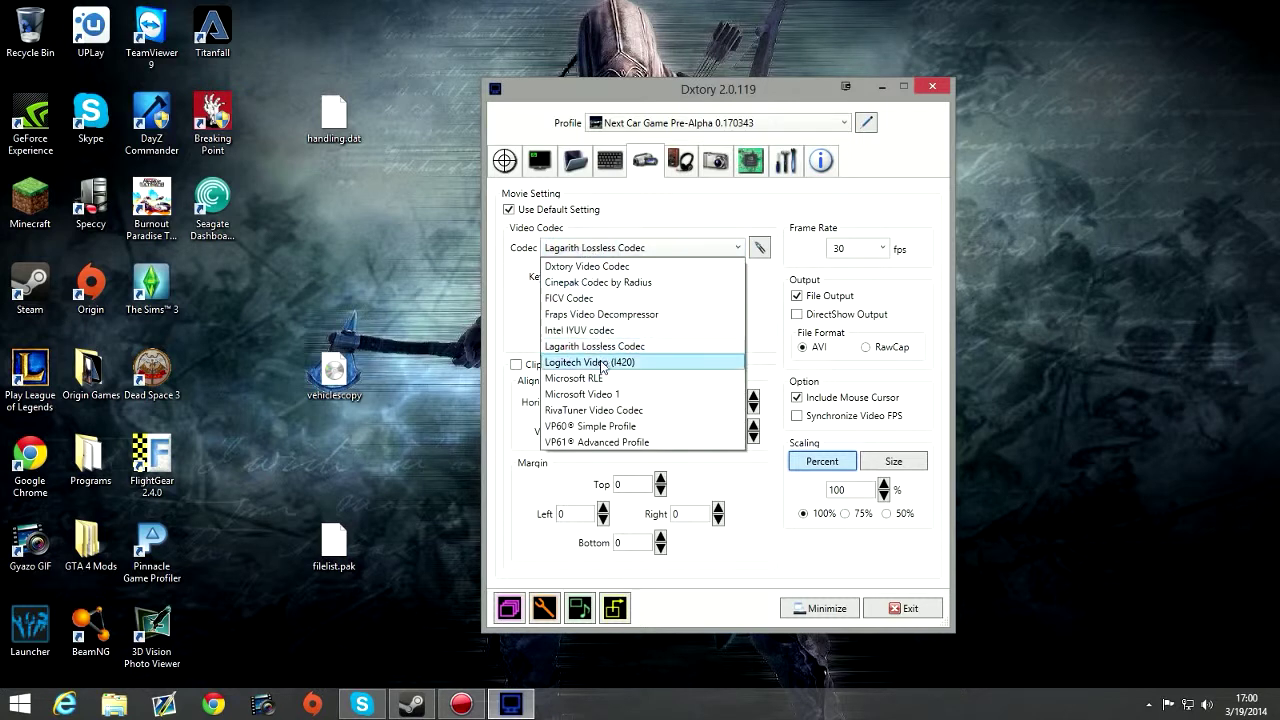
{"action": "left_click", "coordinate": [593, 348]}
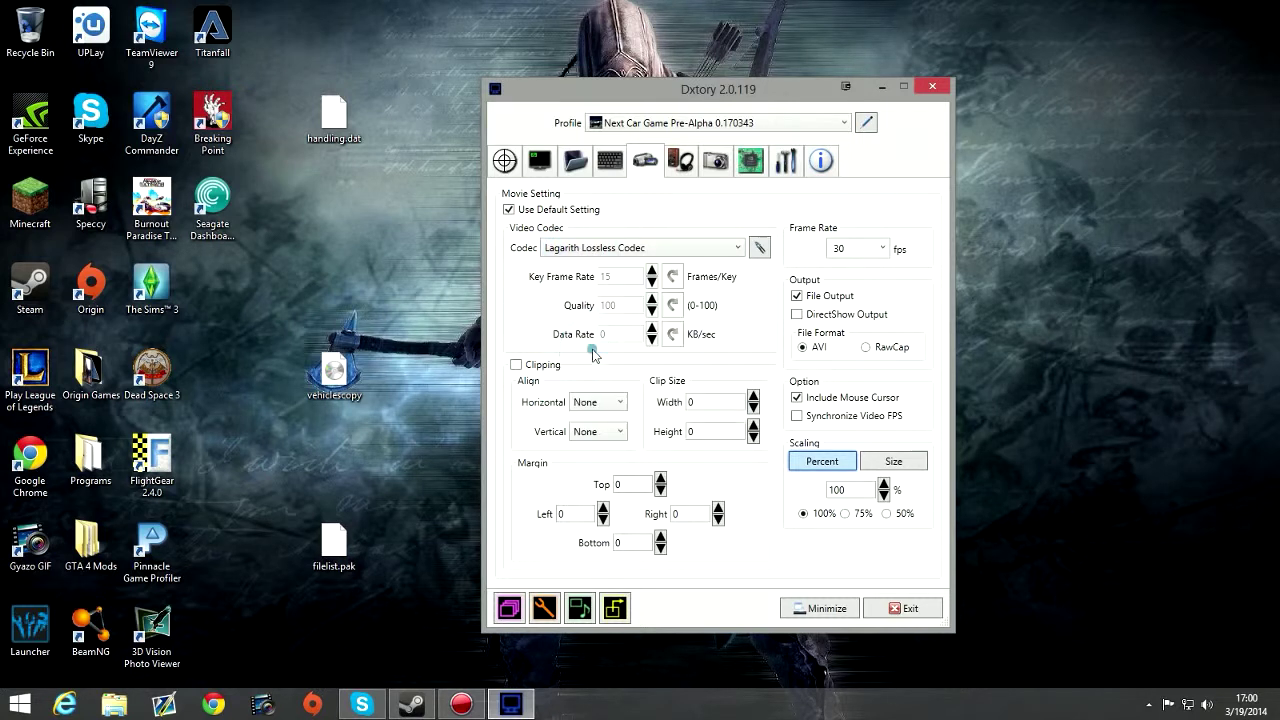
{"action": "left_click", "coordinate": [758, 249]}
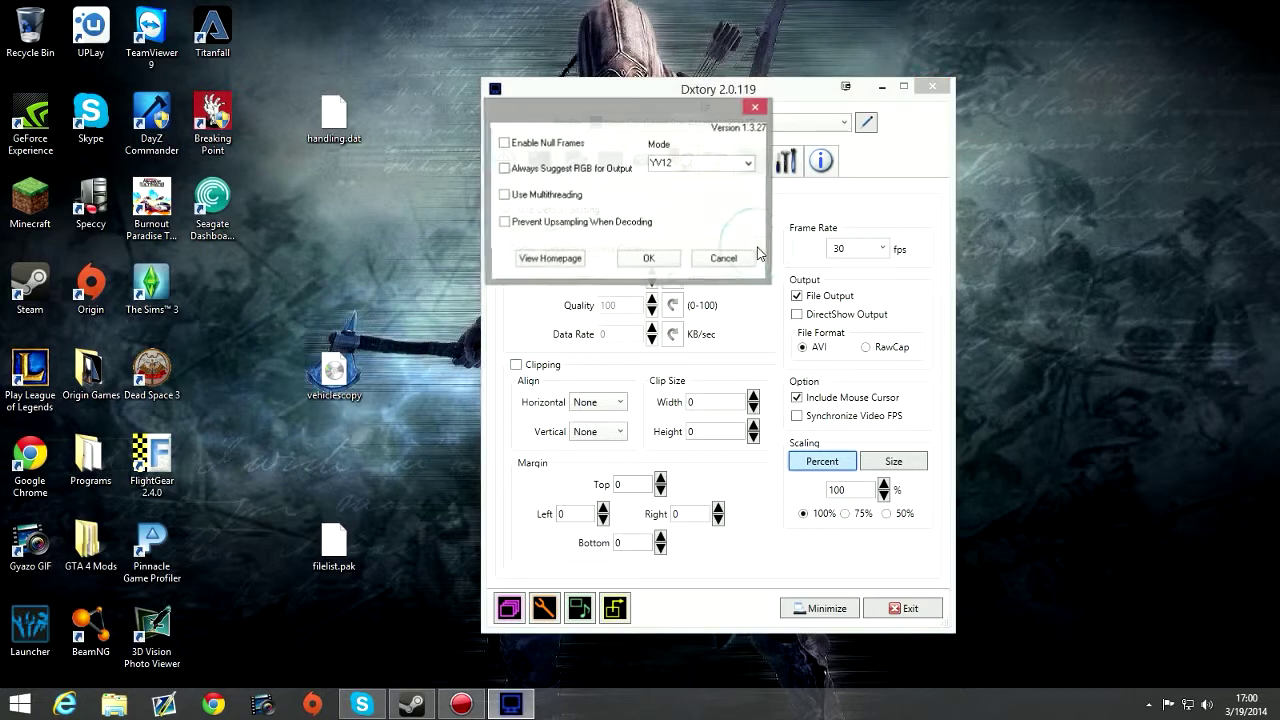
{"action": "left_click", "coordinate": [749, 164]}
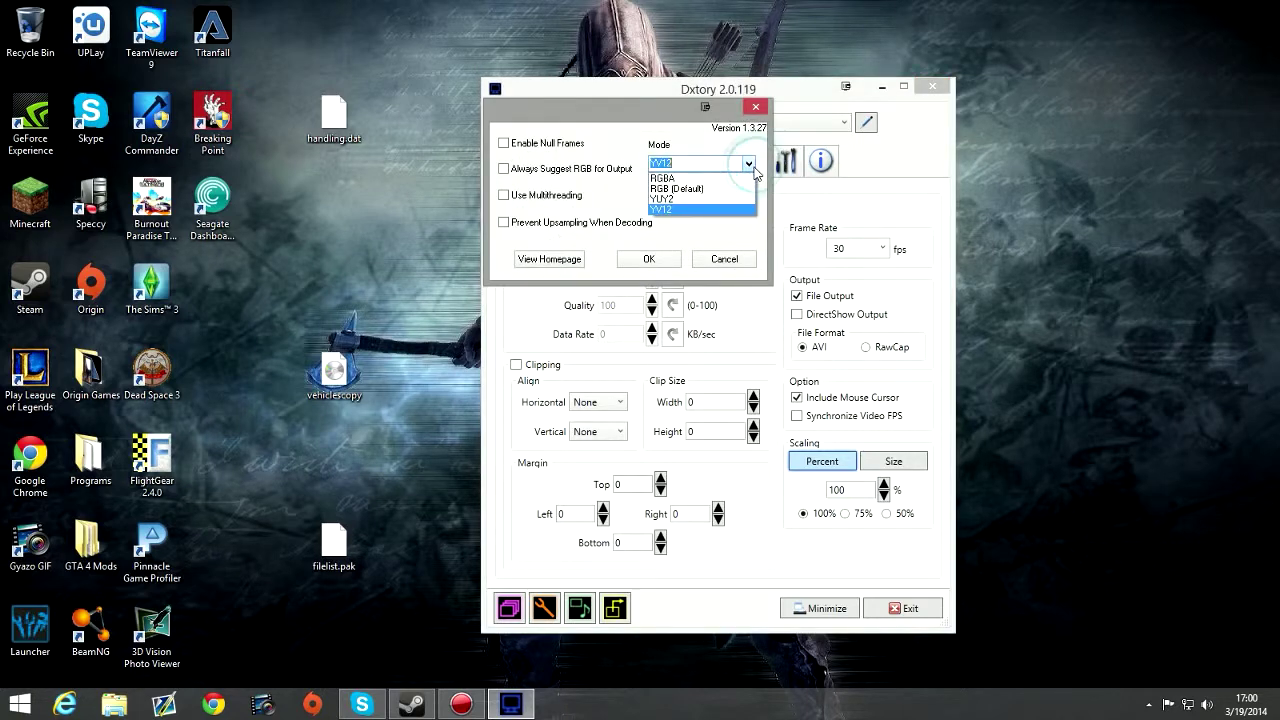
{"action": "left_click", "coordinate": [686, 210]}
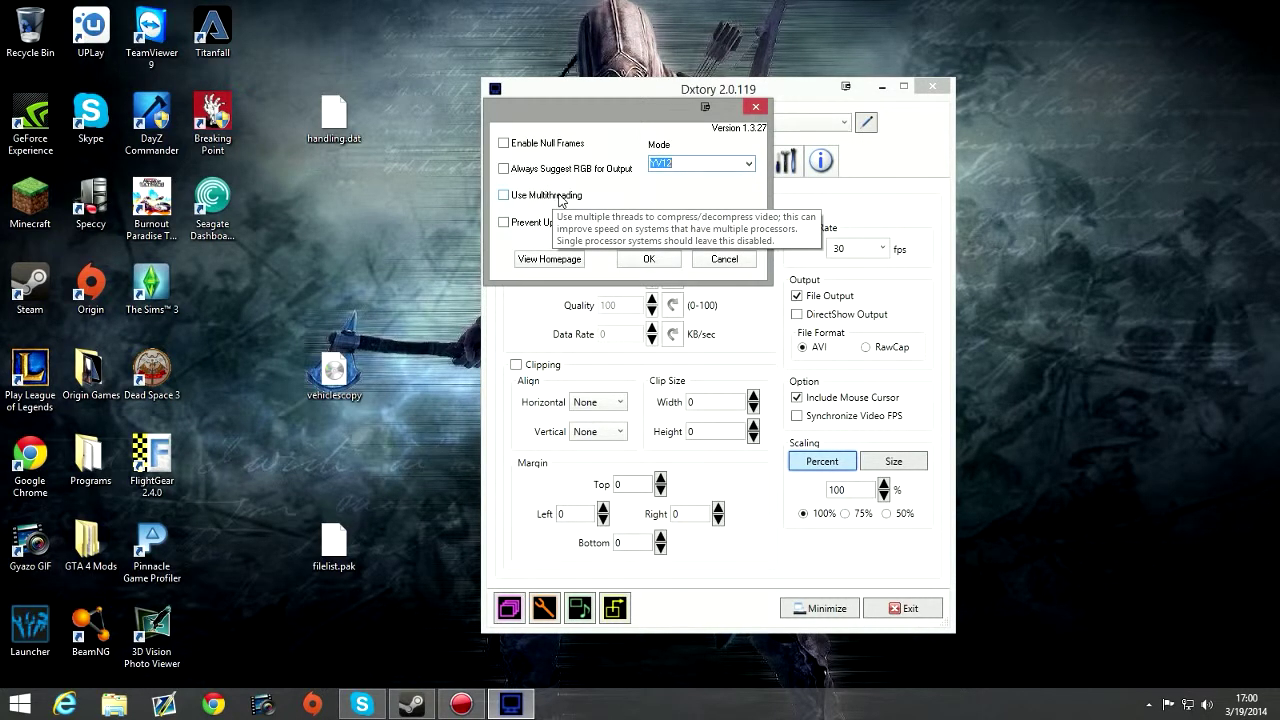
{"action": "left_click", "coordinate": [561, 199]}
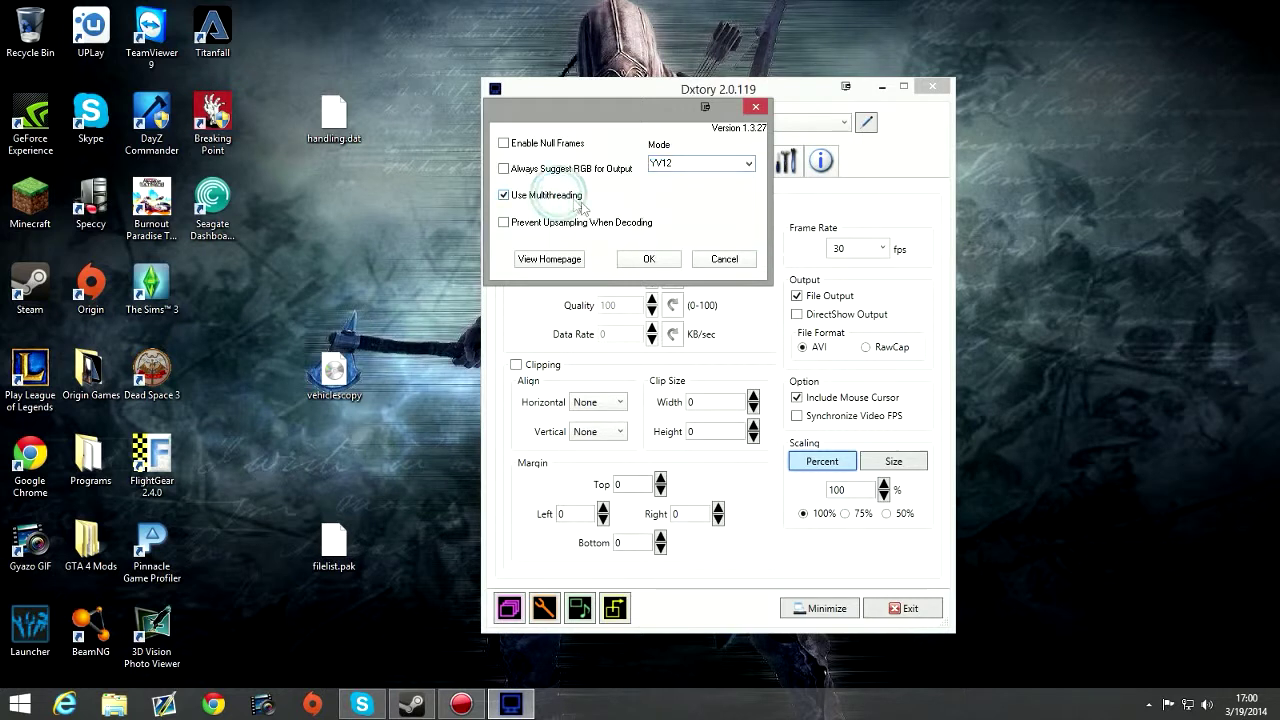
{"action": "left_click", "coordinate": [646, 259]}
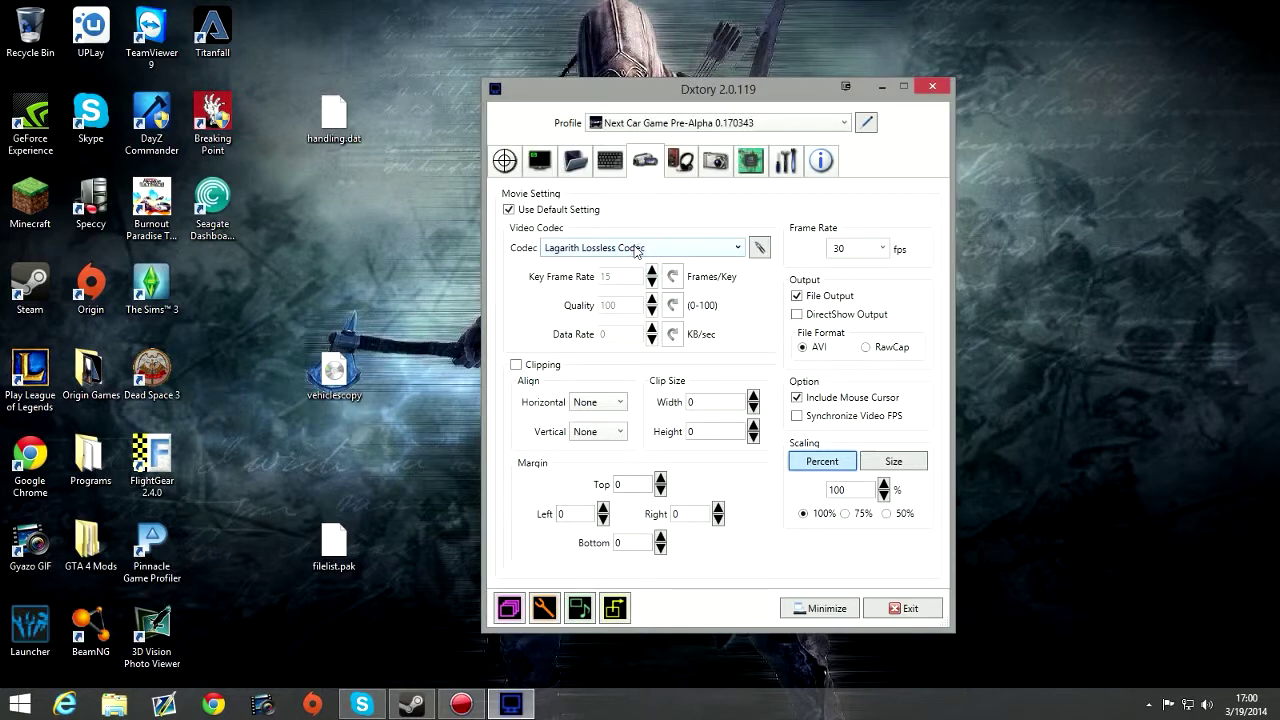
- Set the movie frame rate to 60 fps
{"action": "left_click", "coordinate": [885, 250]}
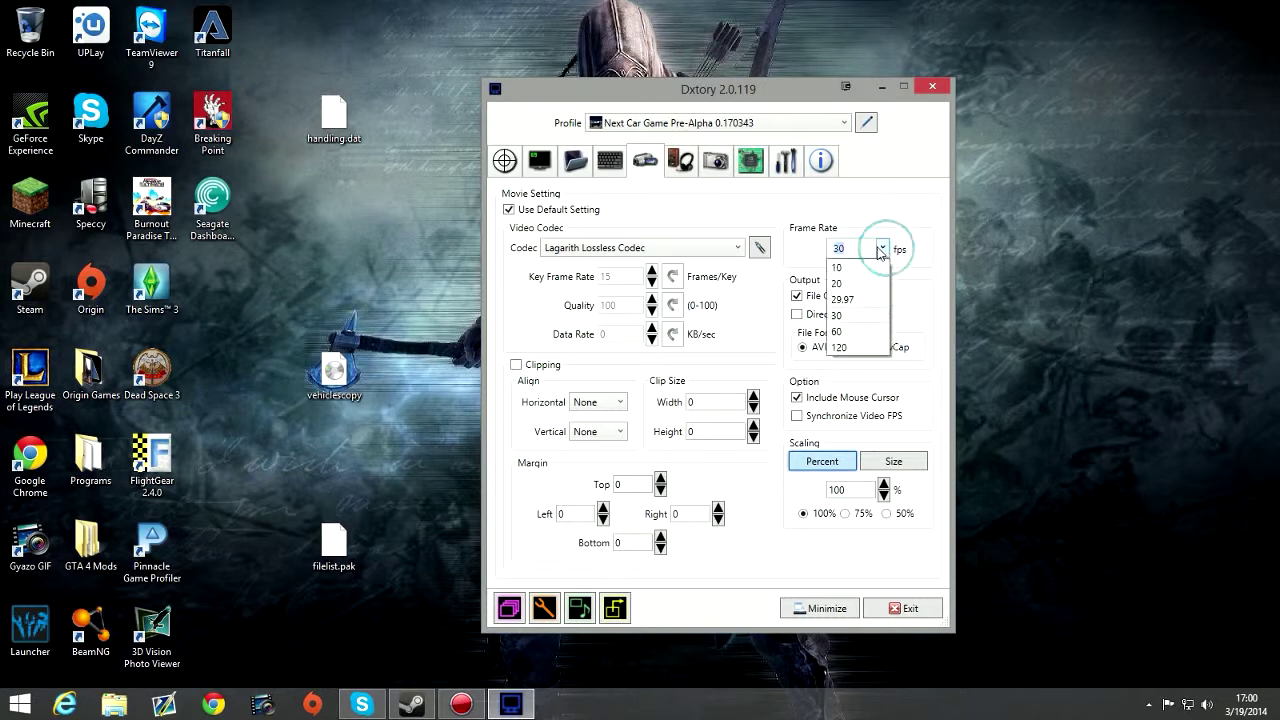
{"action": "left_click", "coordinate": [862, 317]}
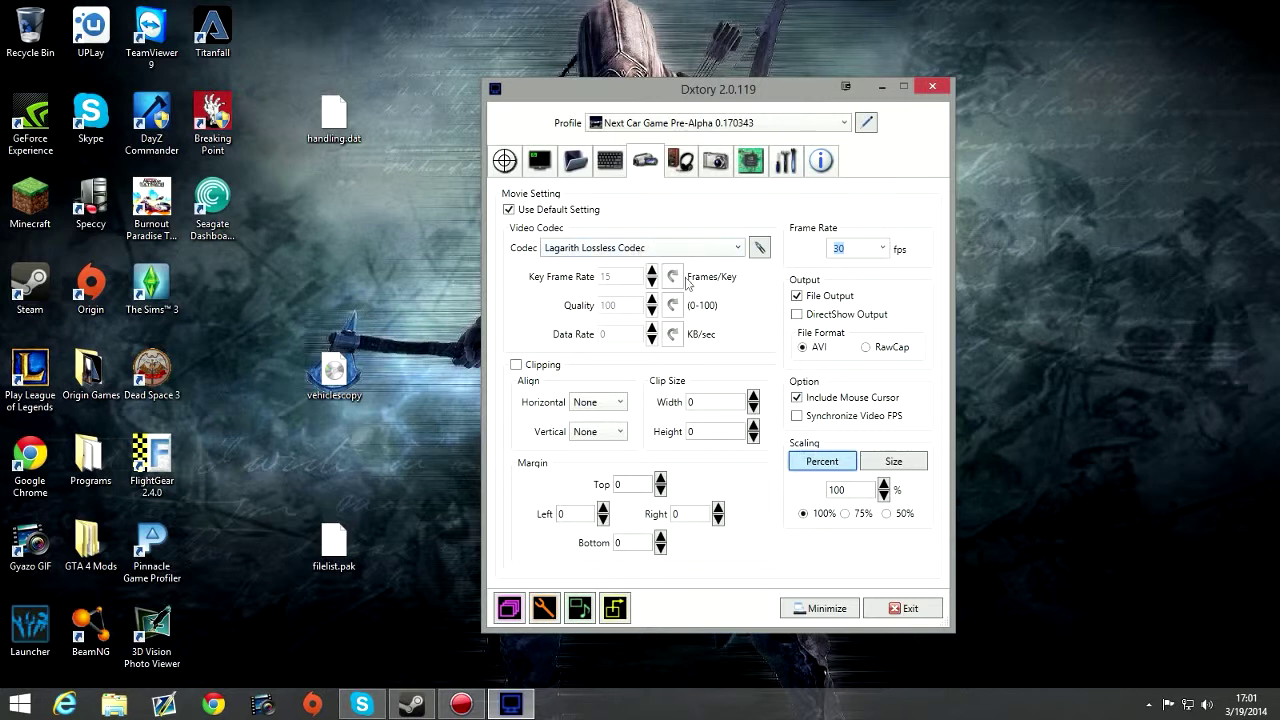
{"action": "left_click", "coordinate": [851, 248]}
{"action": "left_click", "coordinate": [882, 248]}
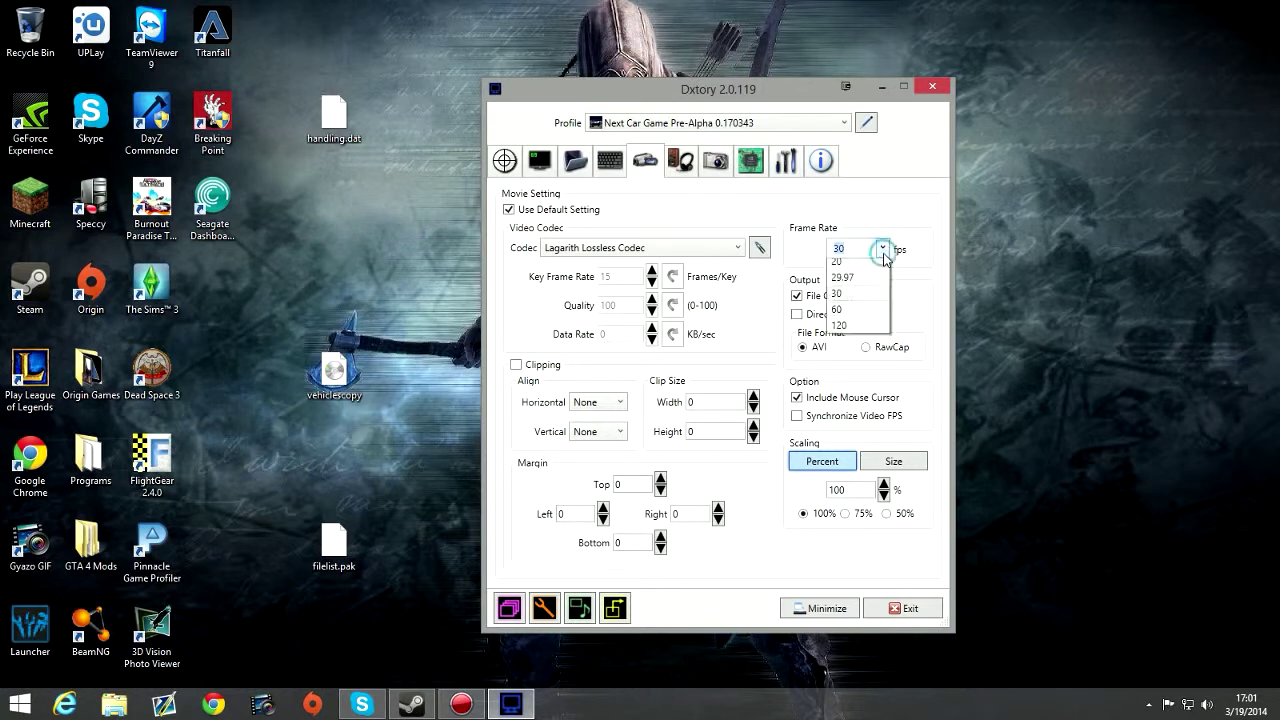
{"action": "left_click", "coordinate": [853, 333]}
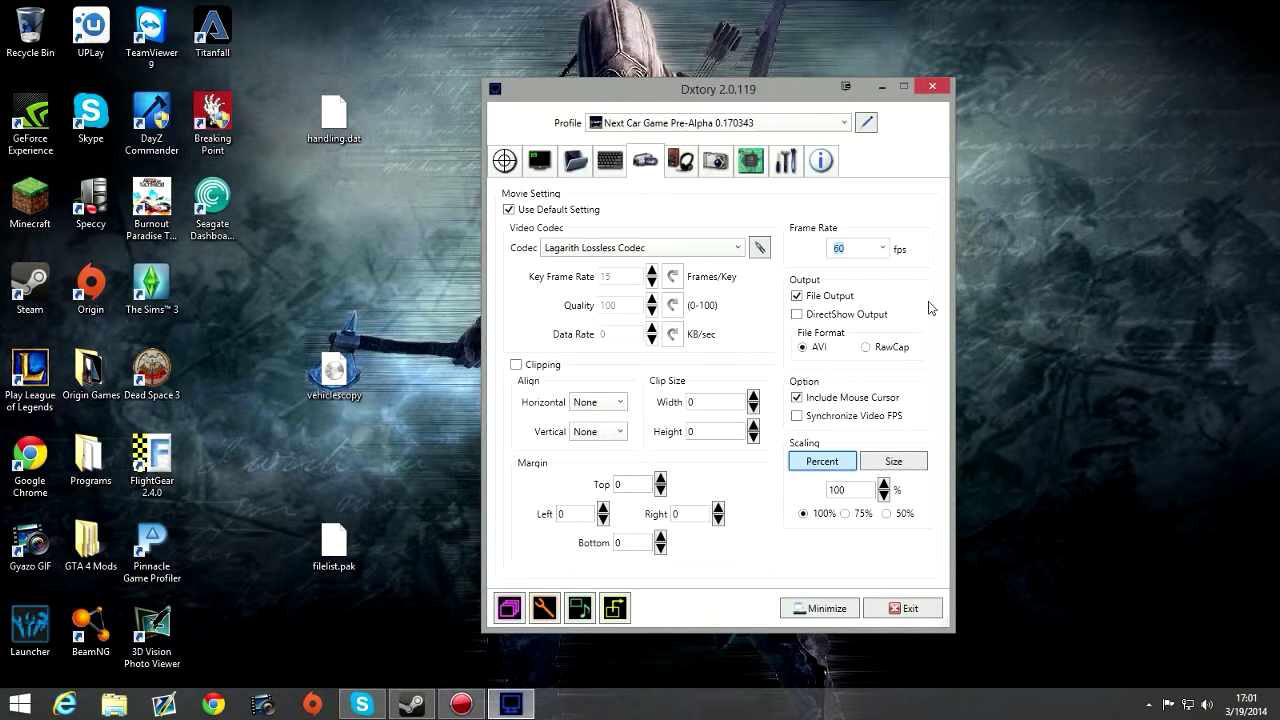
- Set the movie frame rate back to 30 fps
{"action": "left_click", "coordinate": [882, 248]}
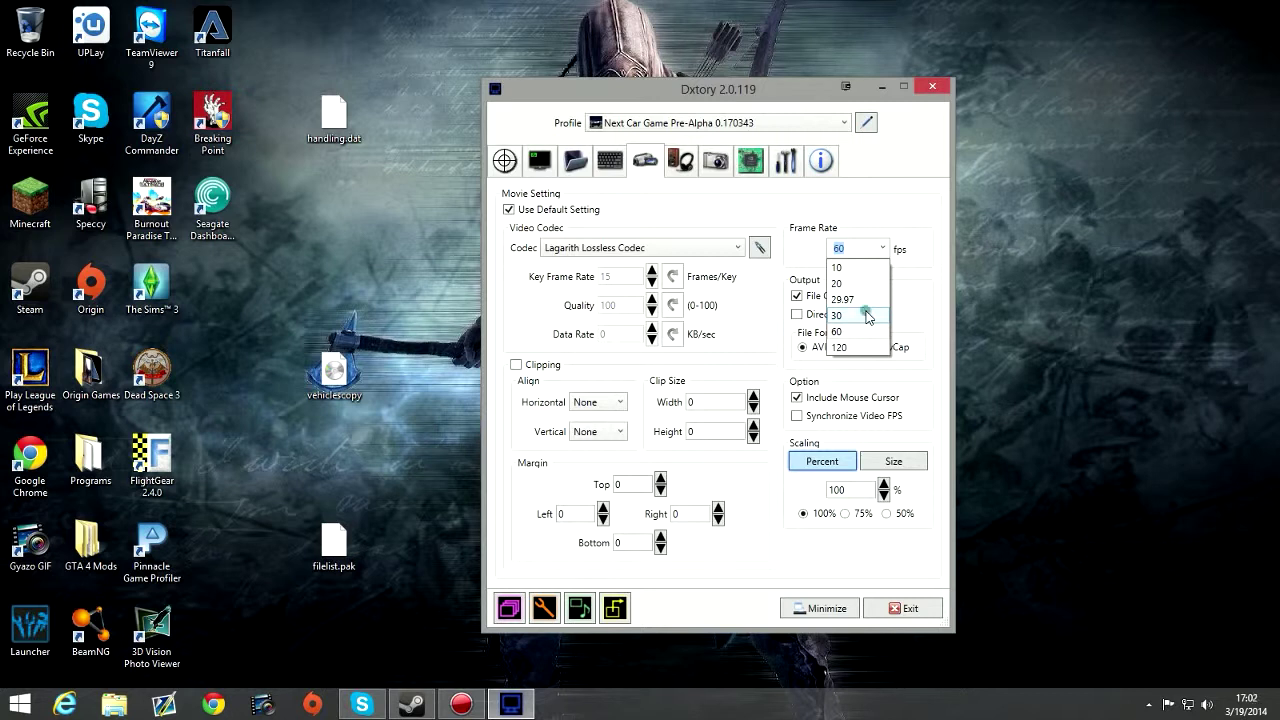
{"action": "left_click", "coordinate": [867, 316]}
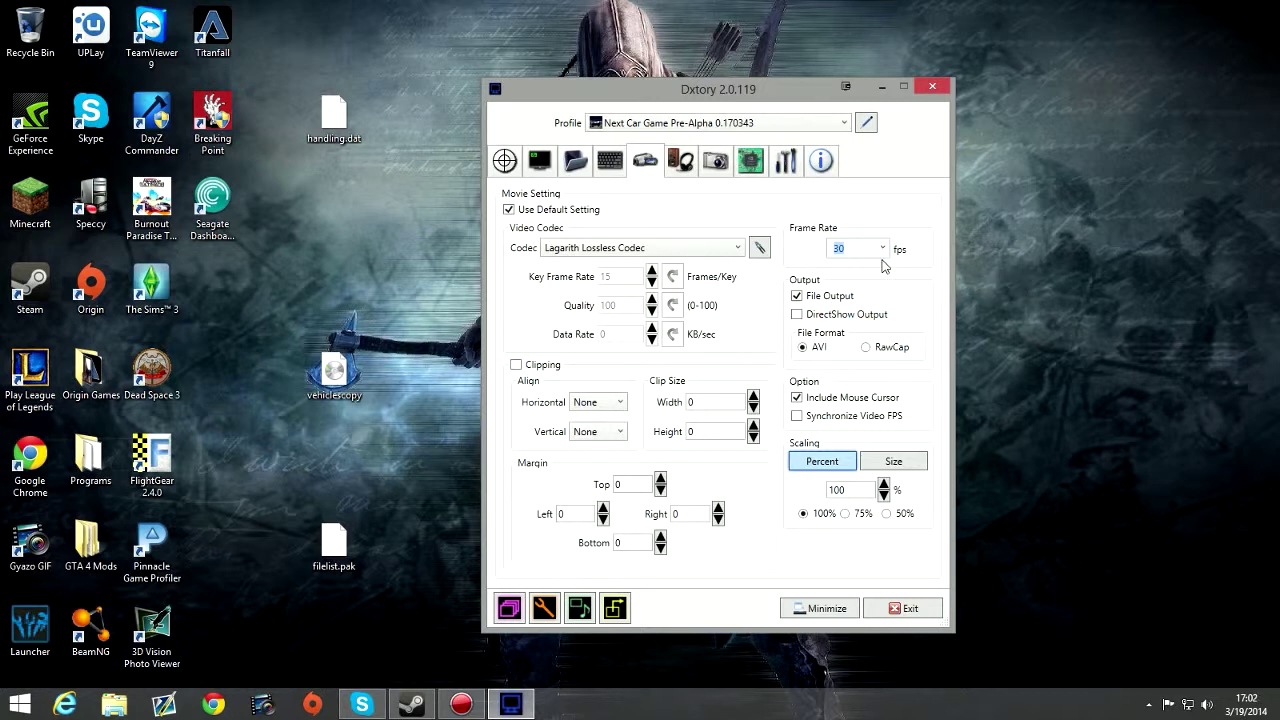
{"action": "left_click", "coordinate": [882, 248]}
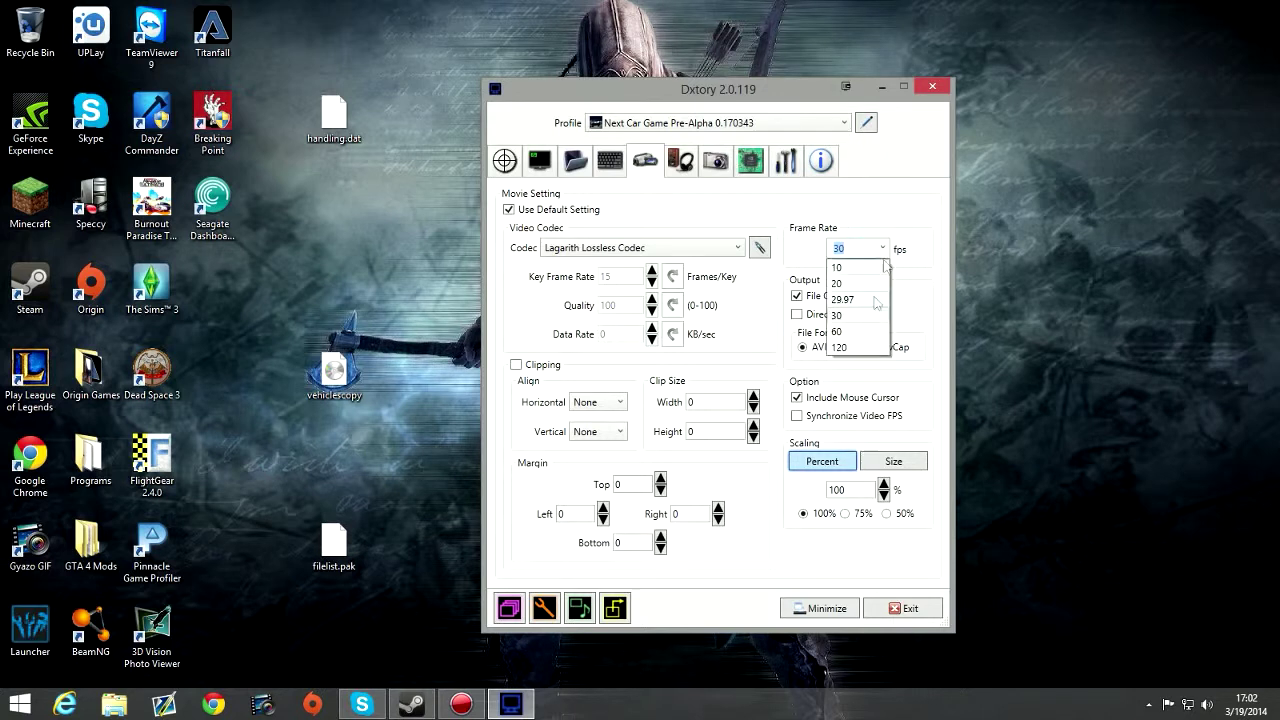
{"action": "left_click", "coordinate": [849, 317]}
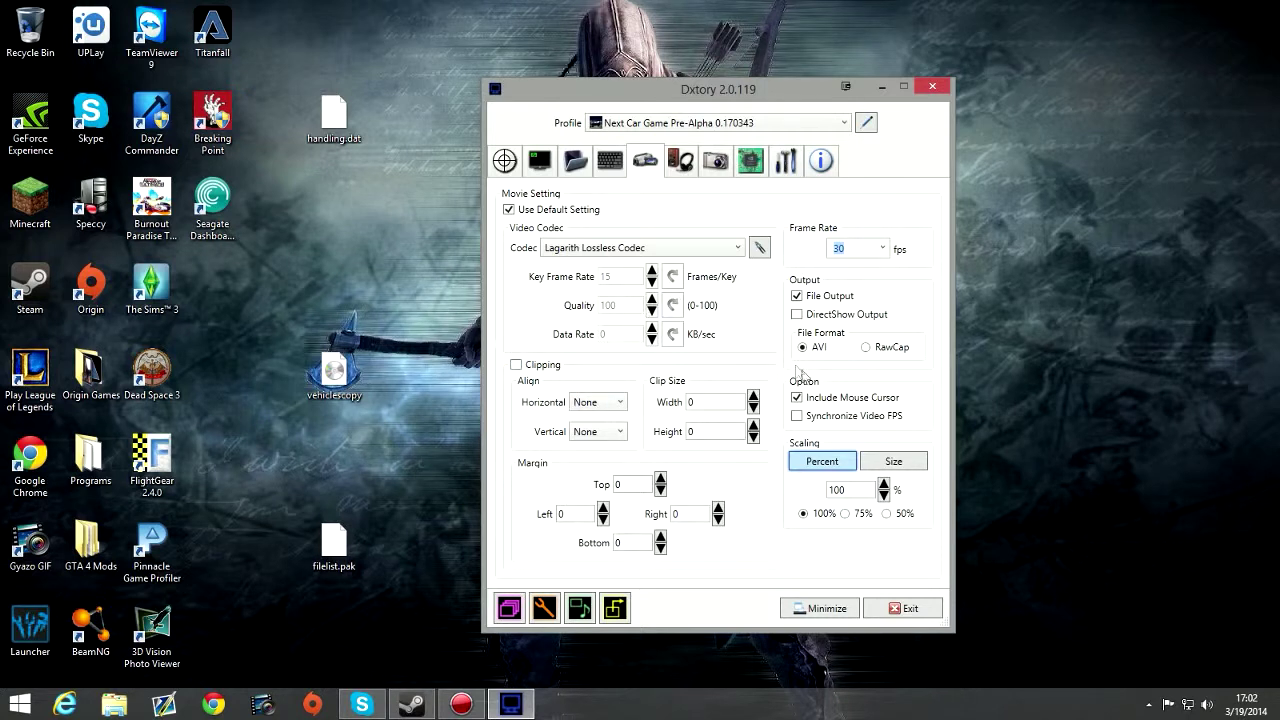
- Try scaling the movie by size with its width and height fields, and return to percent scaling
{"action": "left_click", "coordinate": [895, 465]}
{"action": "left_click", "coordinate": [853, 487]}
{"action": "double_click", "coordinate": [840, 516]}
{"action": "left_click", "coordinate": [844, 482]}
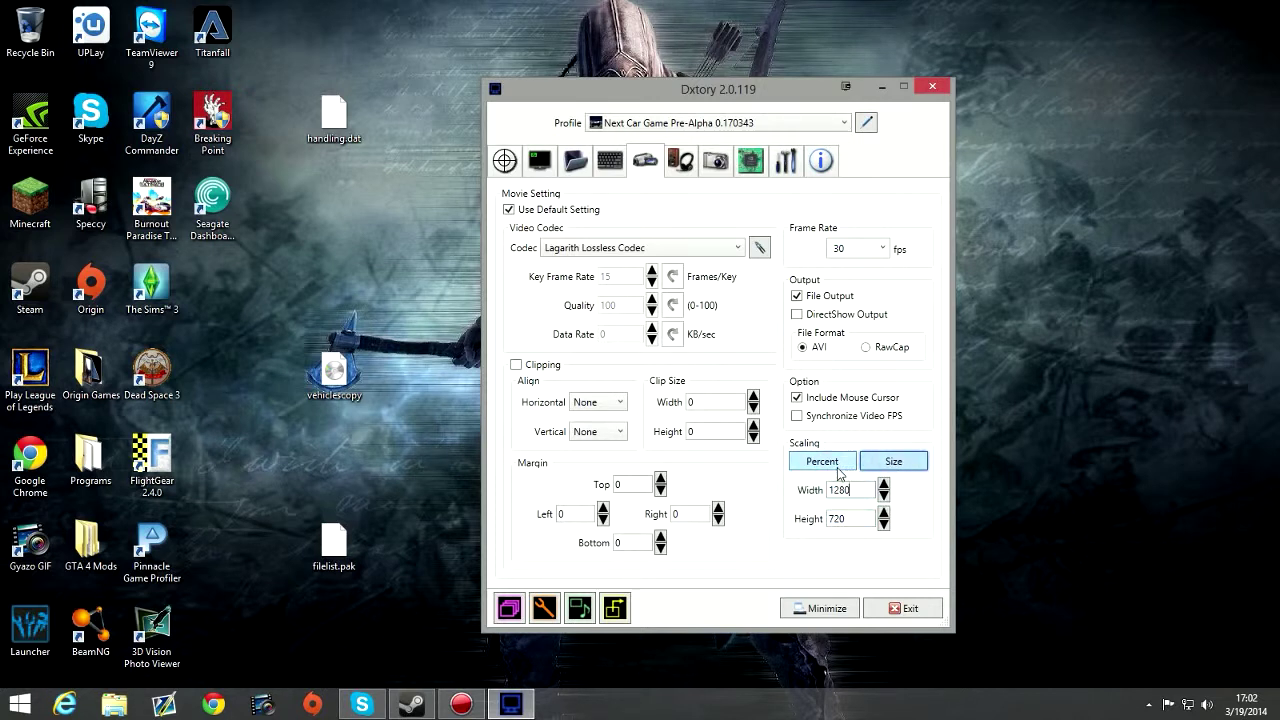
{"action": "left_click", "coordinate": [840, 466]}
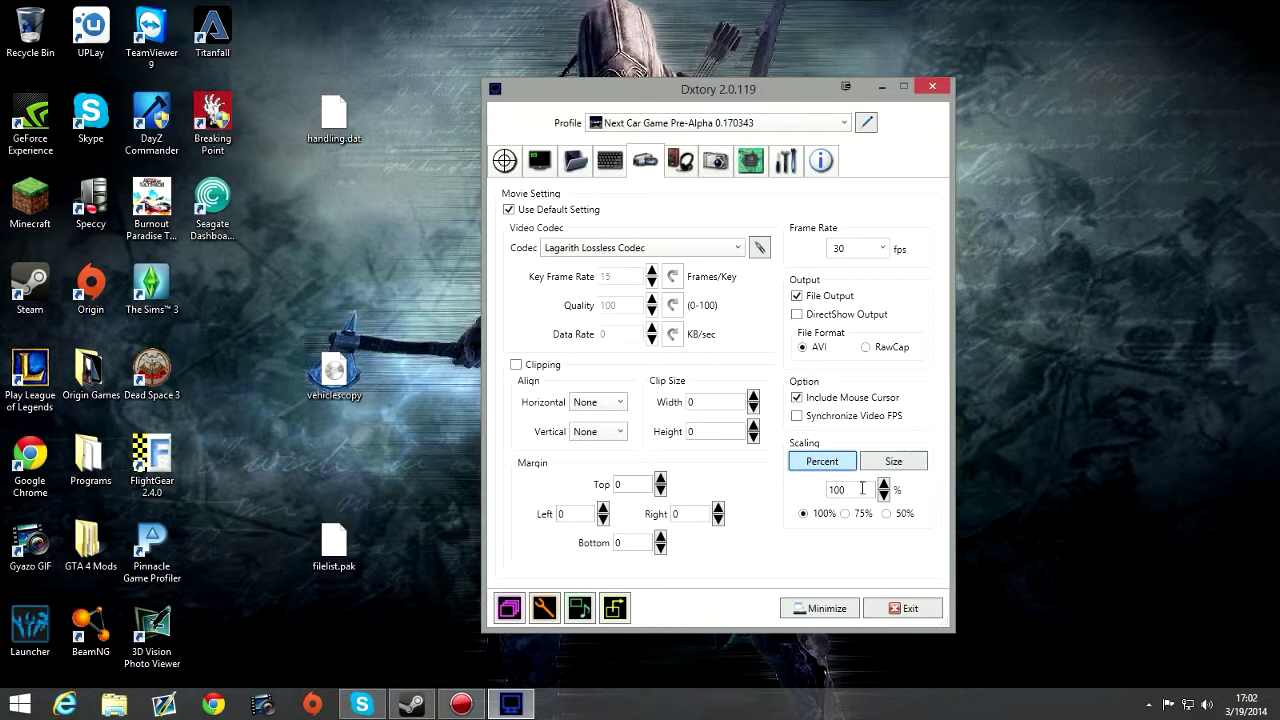
{"action": "double_click", "coordinate": [850, 488]}
{"action": "left_click", "coordinate": [852, 488]}
- Open the audio settings and review the device and format configured for audio streams 1 and 2
{"action": "left_click", "coordinate": [677, 163]}
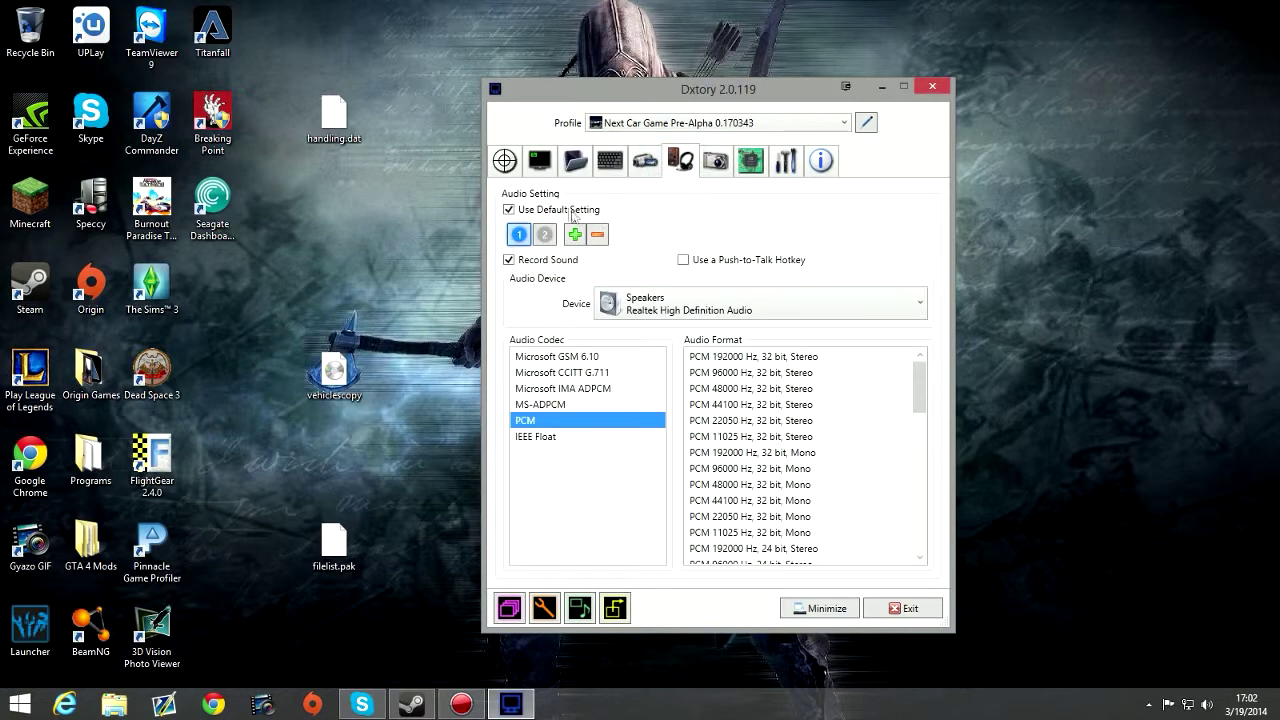
{"action": "left_click_drag", "start_coordinate": [752, 92], "coordinate": [716, 80]}
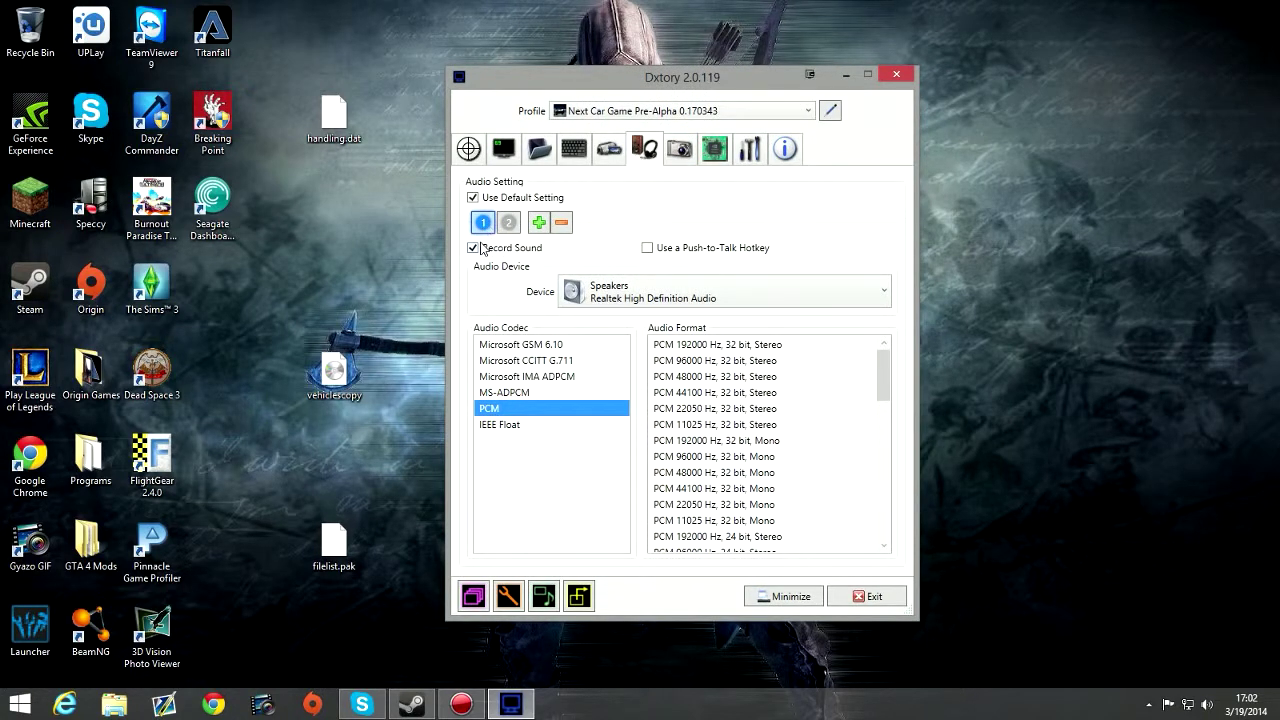
{"action": "left_click", "coordinate": [507, 224]}
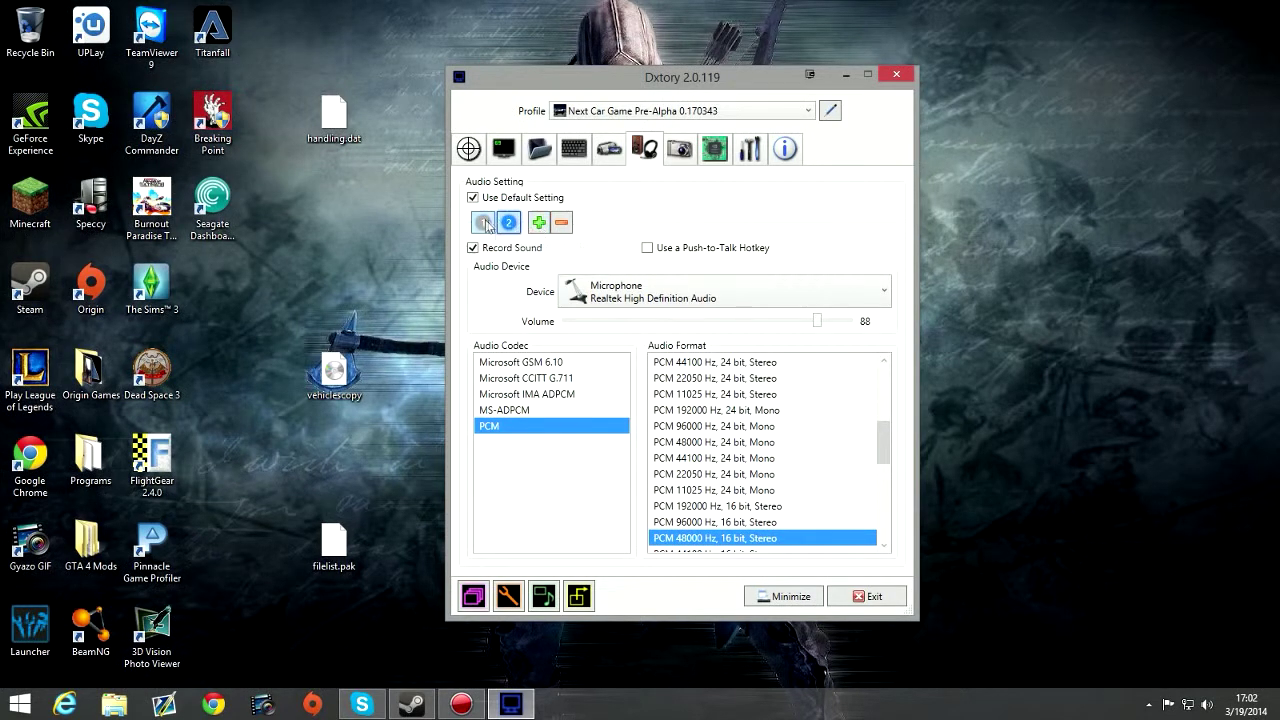
{"action": "left_click", "coordinate": [495, 226]}
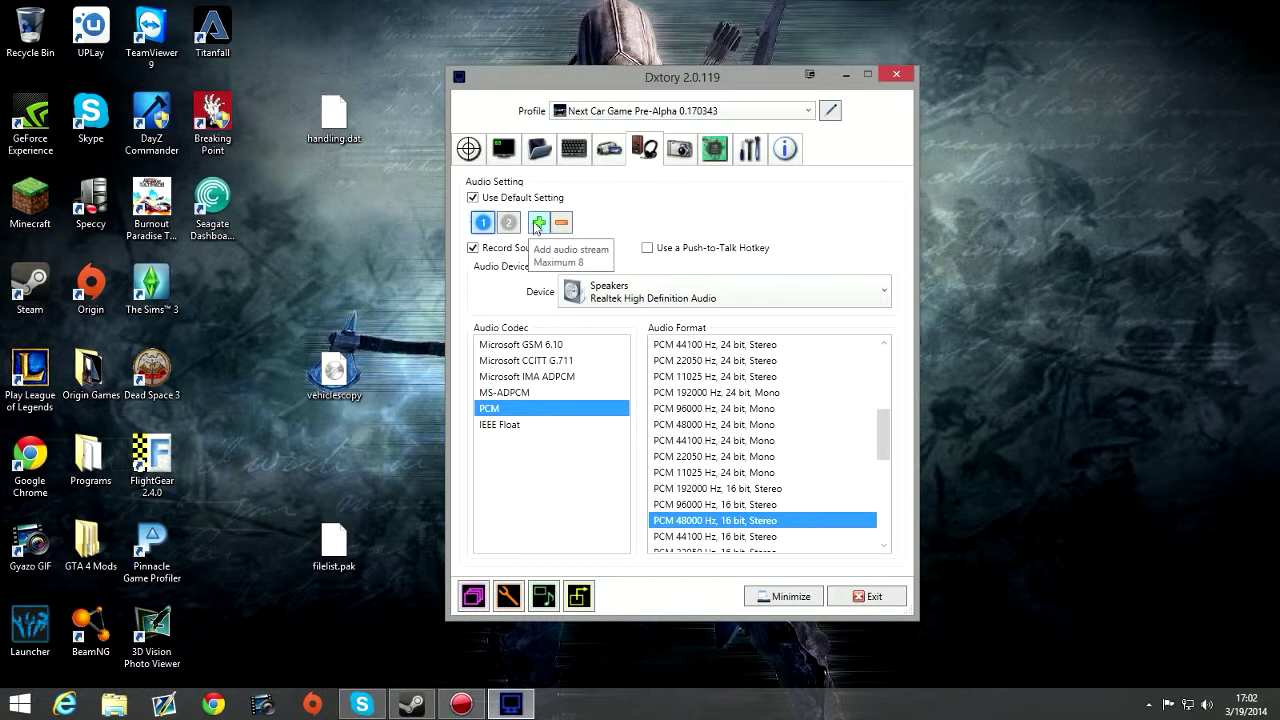
- Add audio streams 3 and 4, view stream 4, and remove both extra streams again
{"action": "left_click", "coordinate": [538, 223]}
{"action": "left_click", "coordinate": [562, 223]}
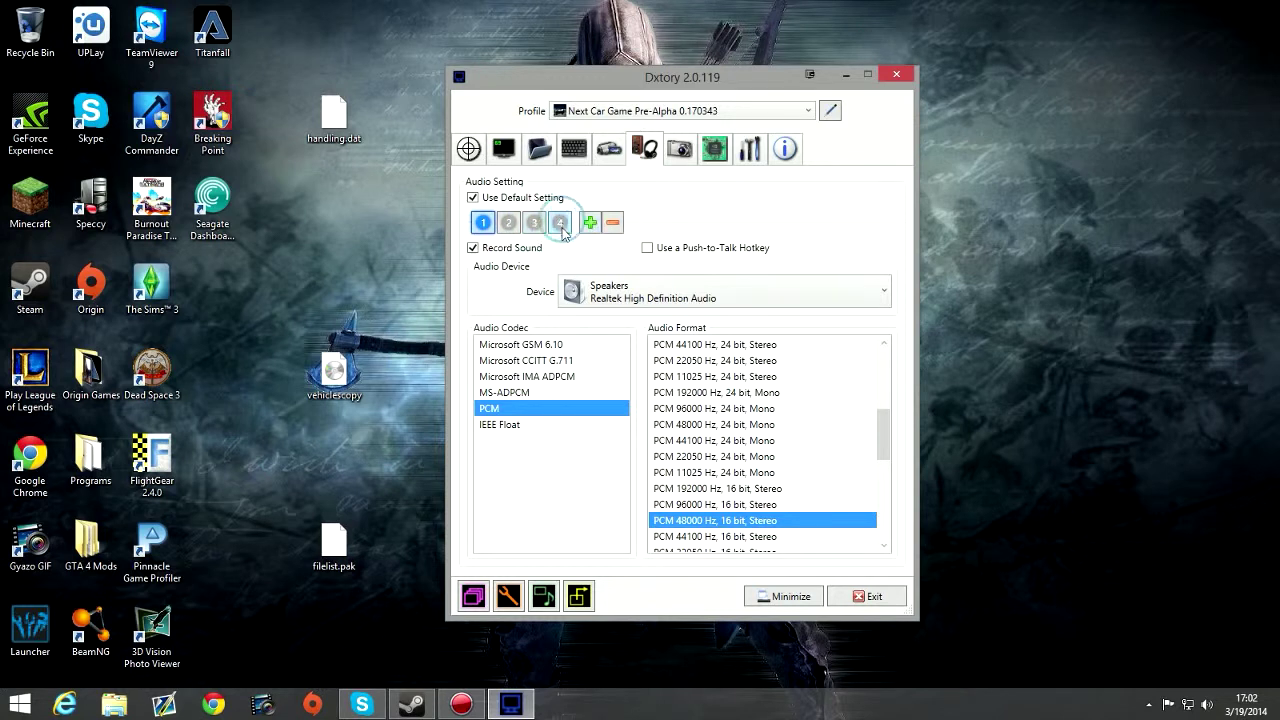
{"action": "left_click", "coordinate": [561, 226]}
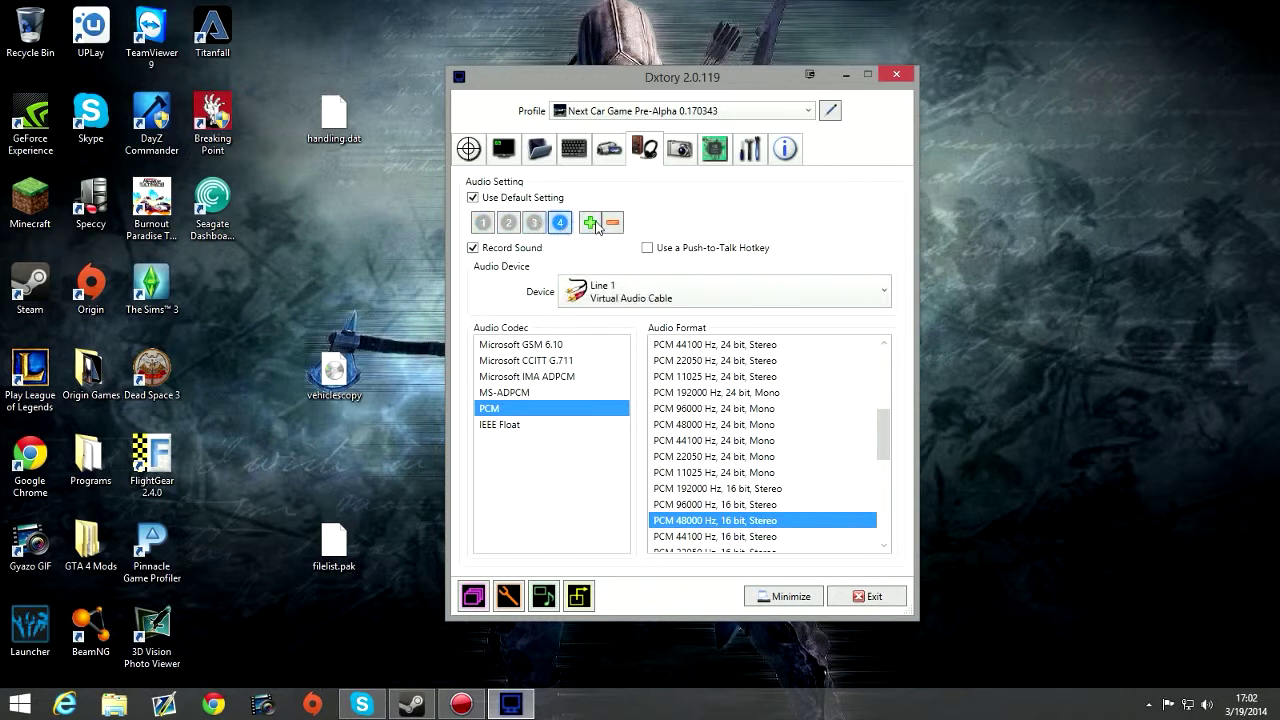
{"action": "left_click", "coordinate": [612, 222]}
{"action": "left_click", "coordinate": [540, 226]}
{"action": "left_click", "coordinate": [587, 222]}
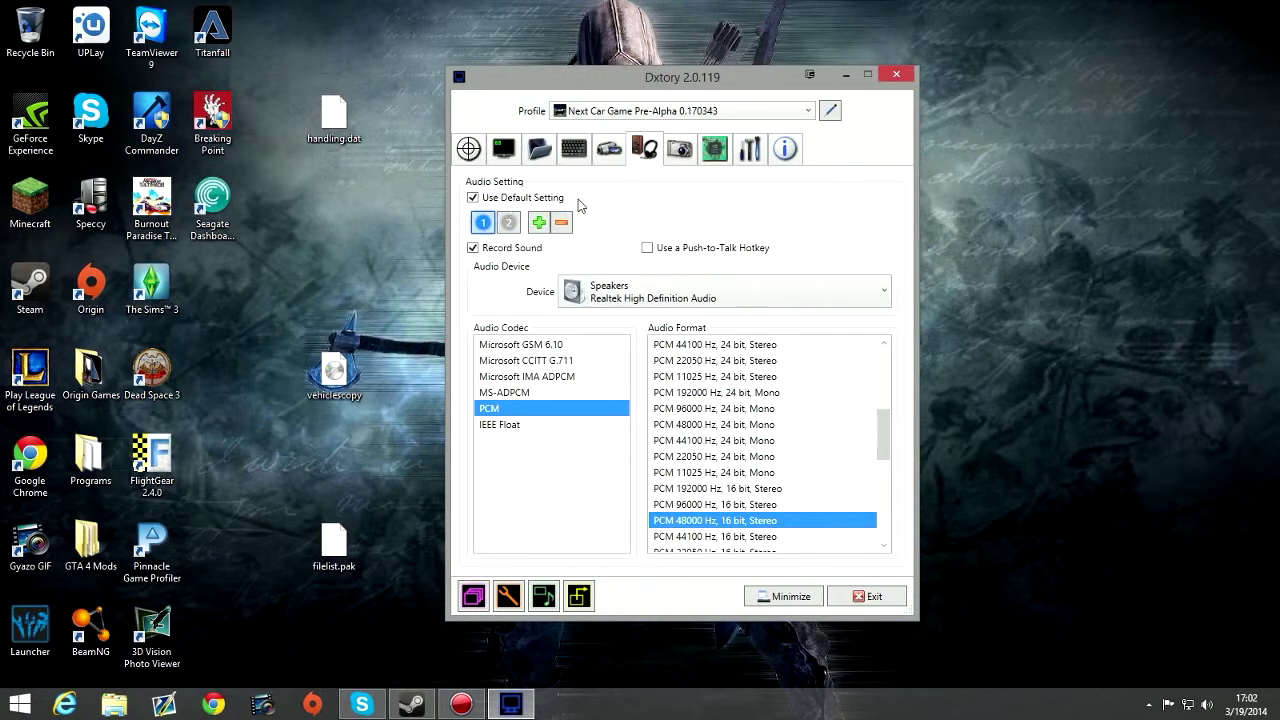
- Choose Speakers (Realtek High Definition Audio) as the recording device for audio stream 1
{"action": "left_click", "coordinate": [657, 300]}
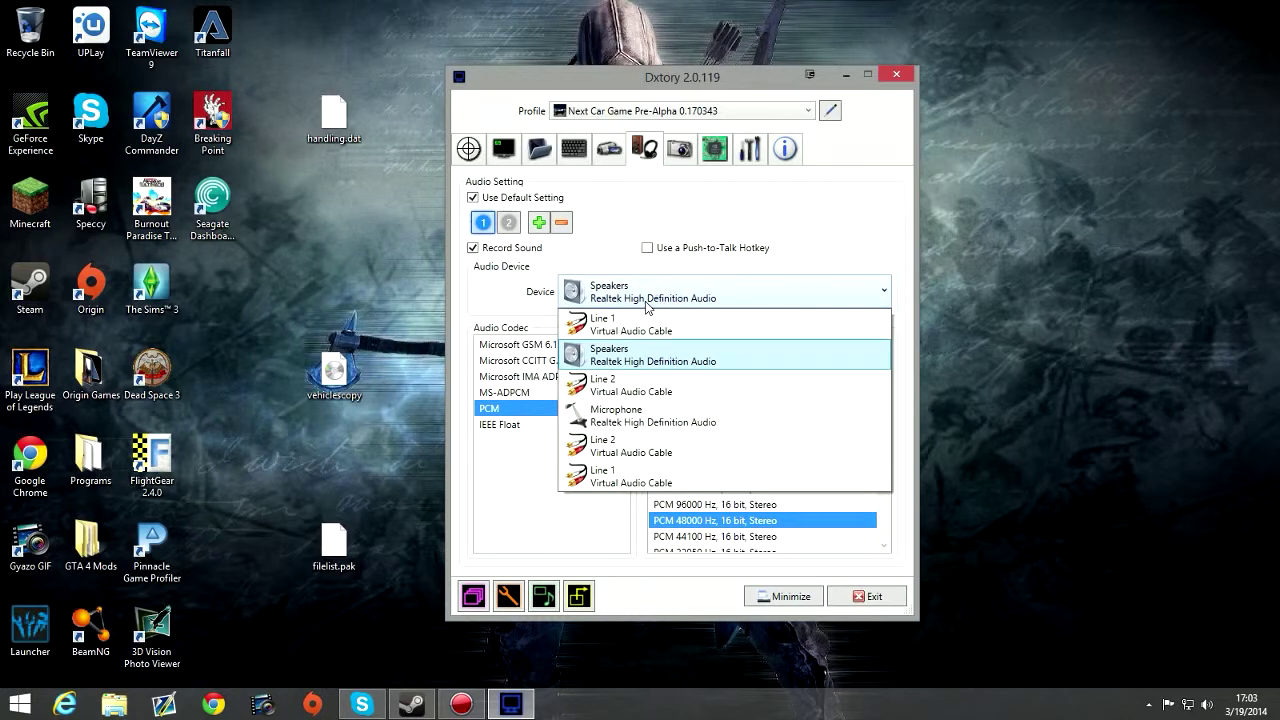
{"action": "left_click", "coordinate": [636, 366]}
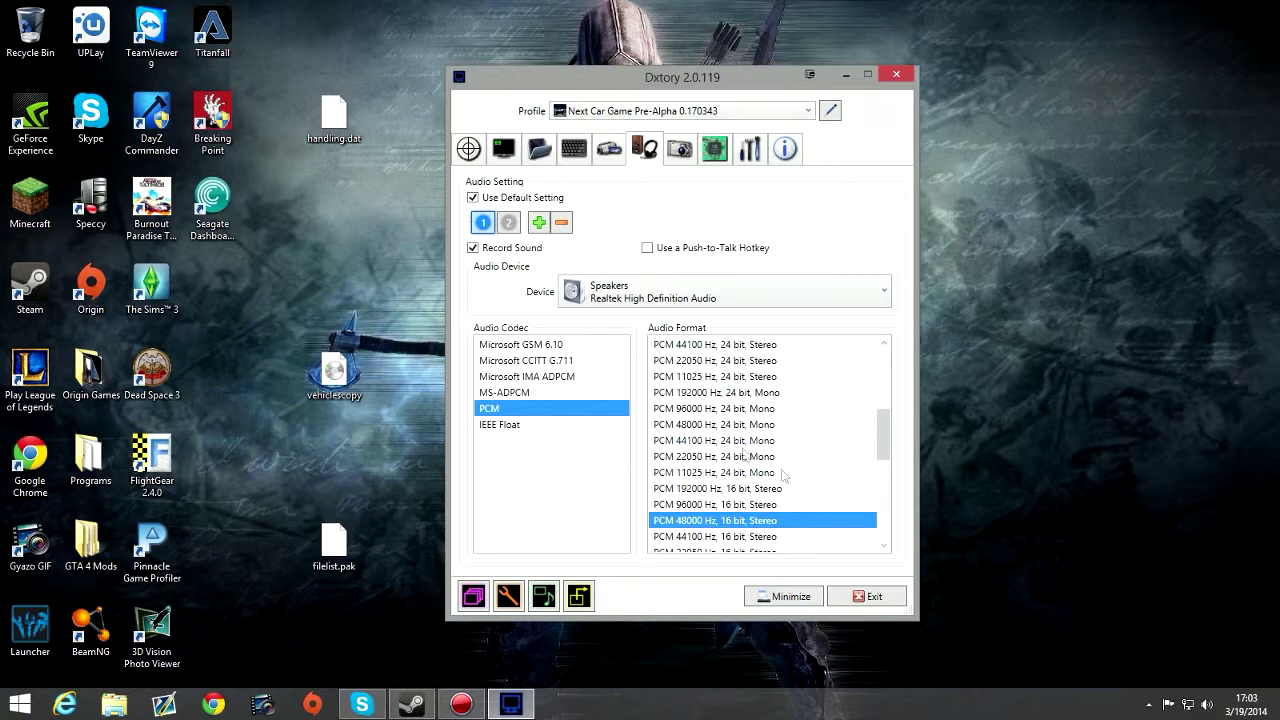
- Choose Microphone (Realtek High Definition Audio) as the device for audio stream 2 and set its volume to 88
{"action": "left_click", "coordinate": [509, 222]}
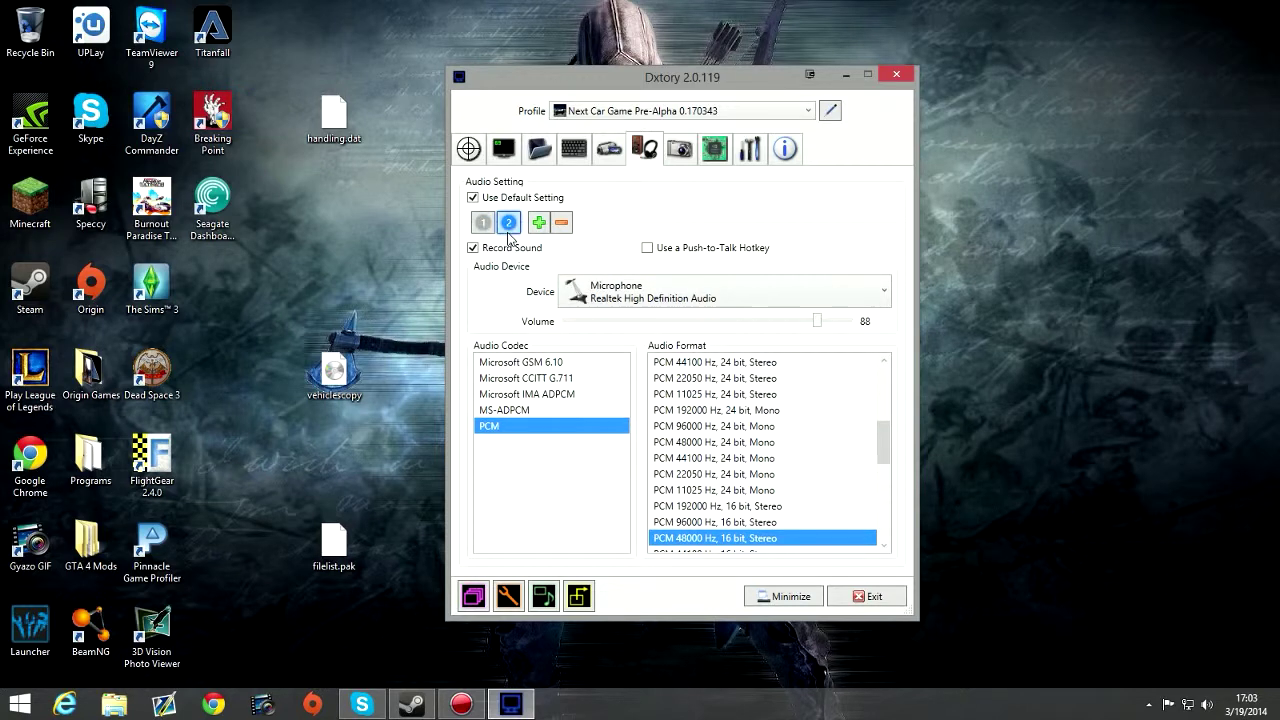
{"action": "left_click", "coordinate": [648, 302]}
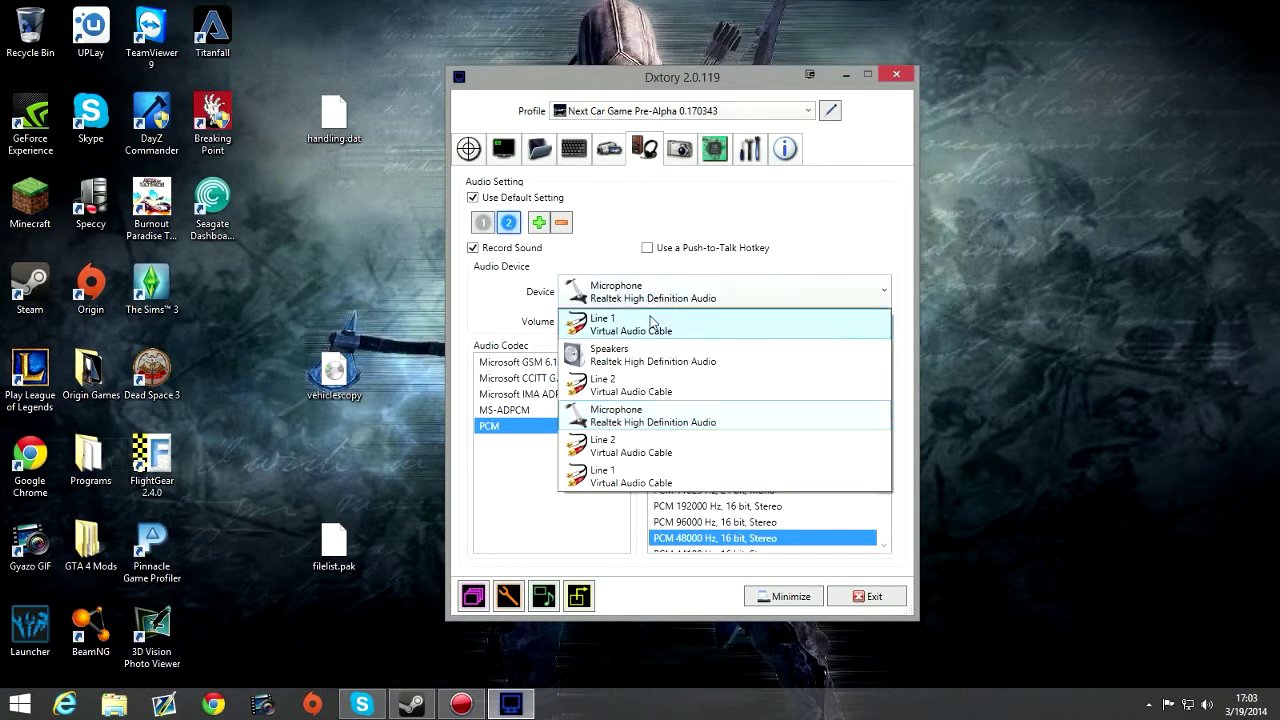
{"action": "left_click", "coordinate": [648, 415]}
{"action": "left_click", "coordinate": [820, 322]}
{"action": "left_click_drag", "start_coordinate": [820, 326], "coordinate": [818, 322]}
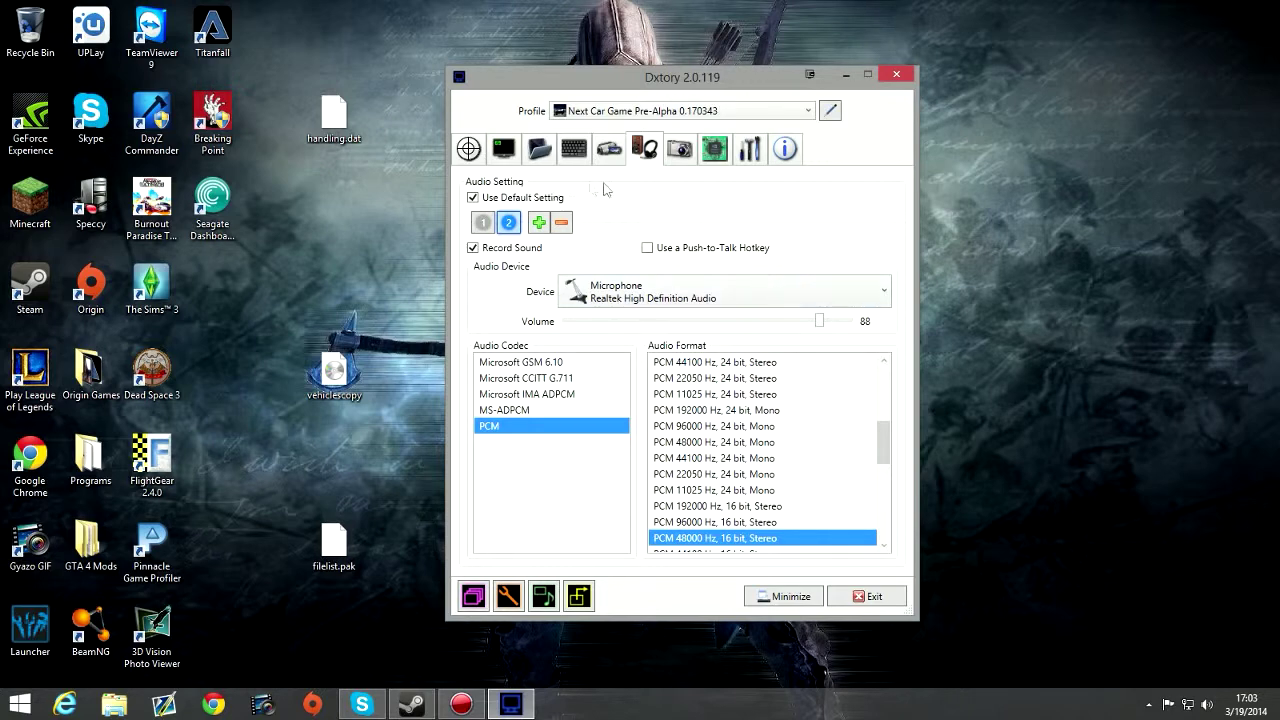
- View the screenshot settings, and in the advanced settings choose 4 processing threads
{"action": "left_click", "coordinate": [675, 155]}
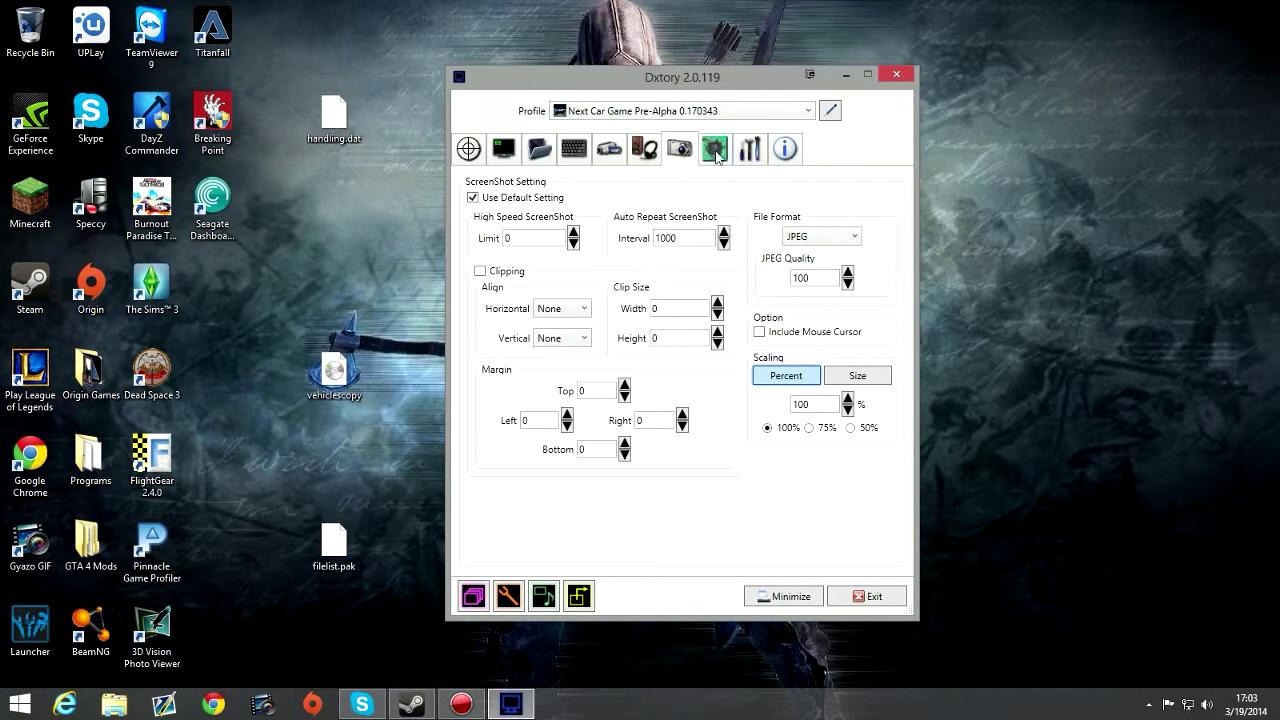
{"action": "left_click", "coordinate": [716, 153]}
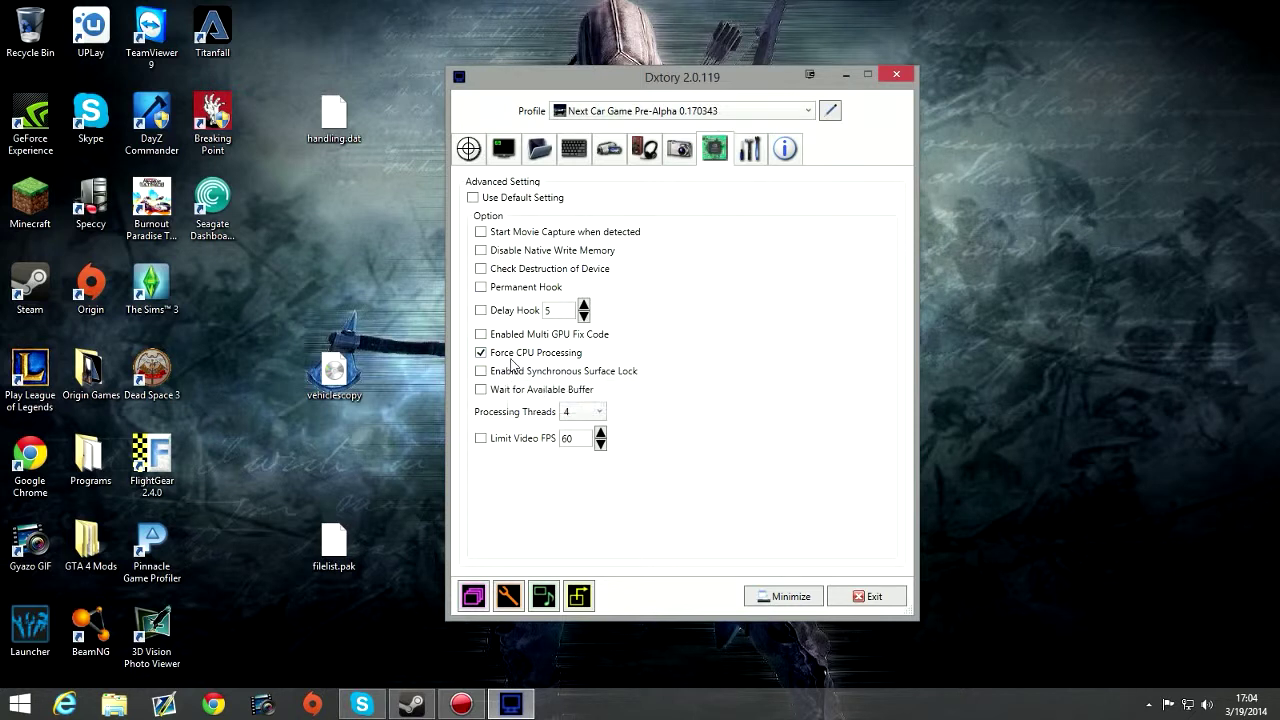
{"action": "left_click", "coordinate": [580, 412]}
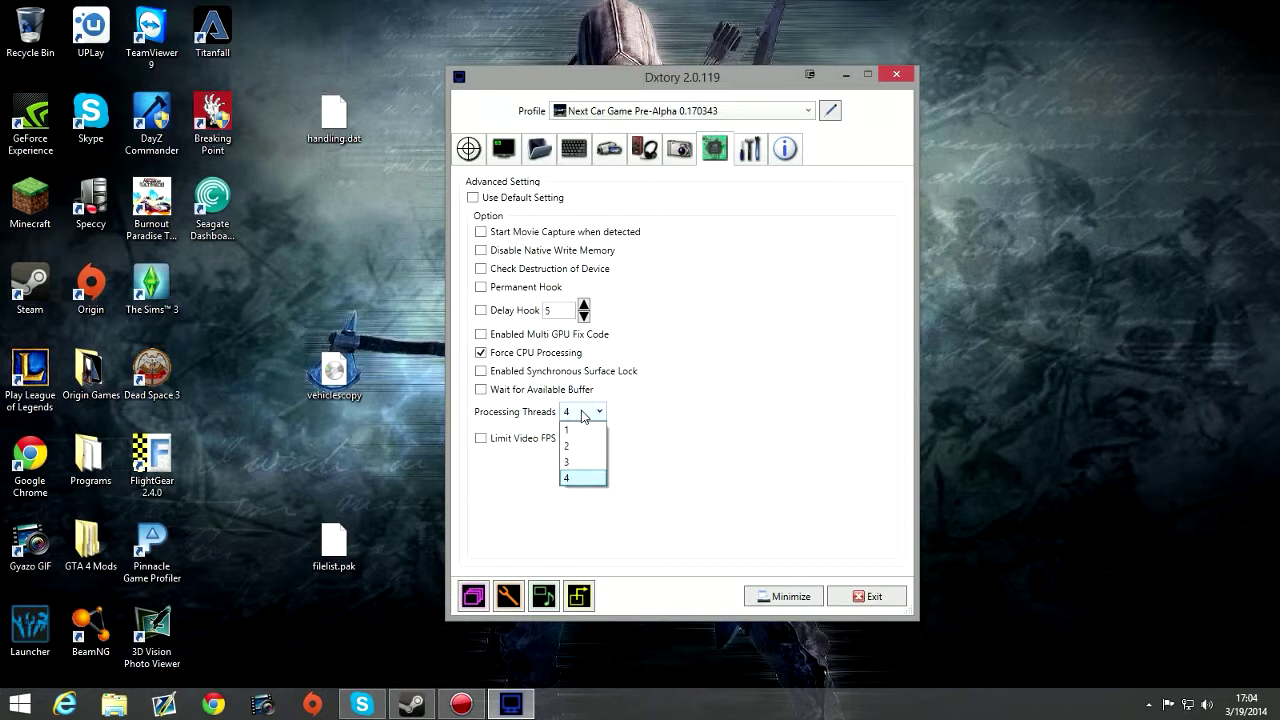
{"action": "left_click", "coordinate": [583, 480]}
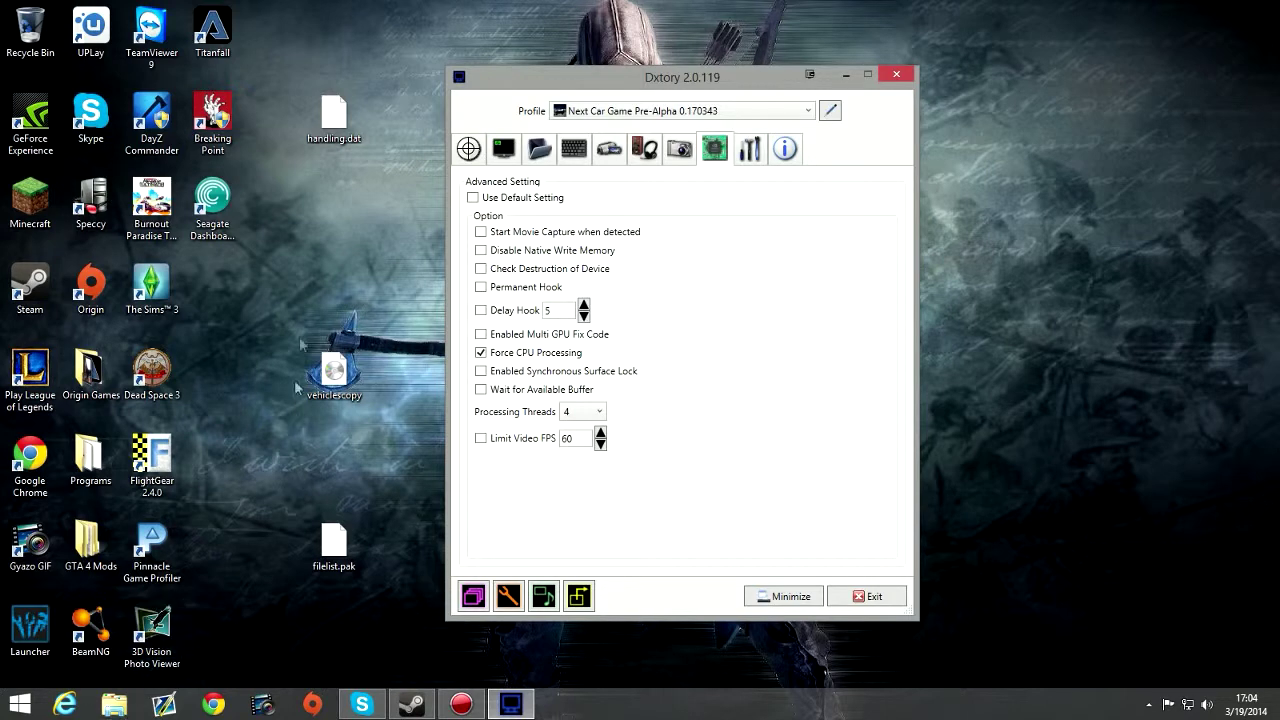
- Launch Speccy, allow it to make changes to the computer, and bring the Dxtory window back to the front
{"action": "double_click", "coordinate": [92, 200]}
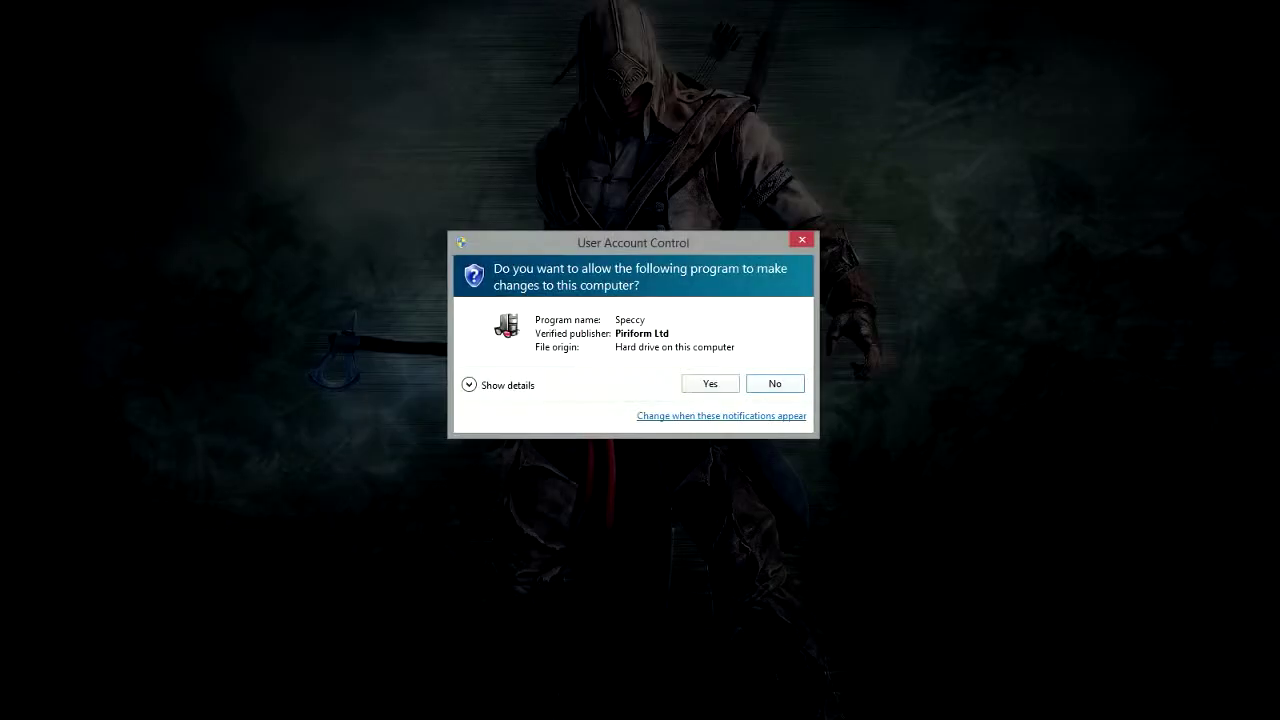
{"action": "left_click", "coordinate": [710, 384]}
{"action": "left_click", "coordinate": [666, 78]}
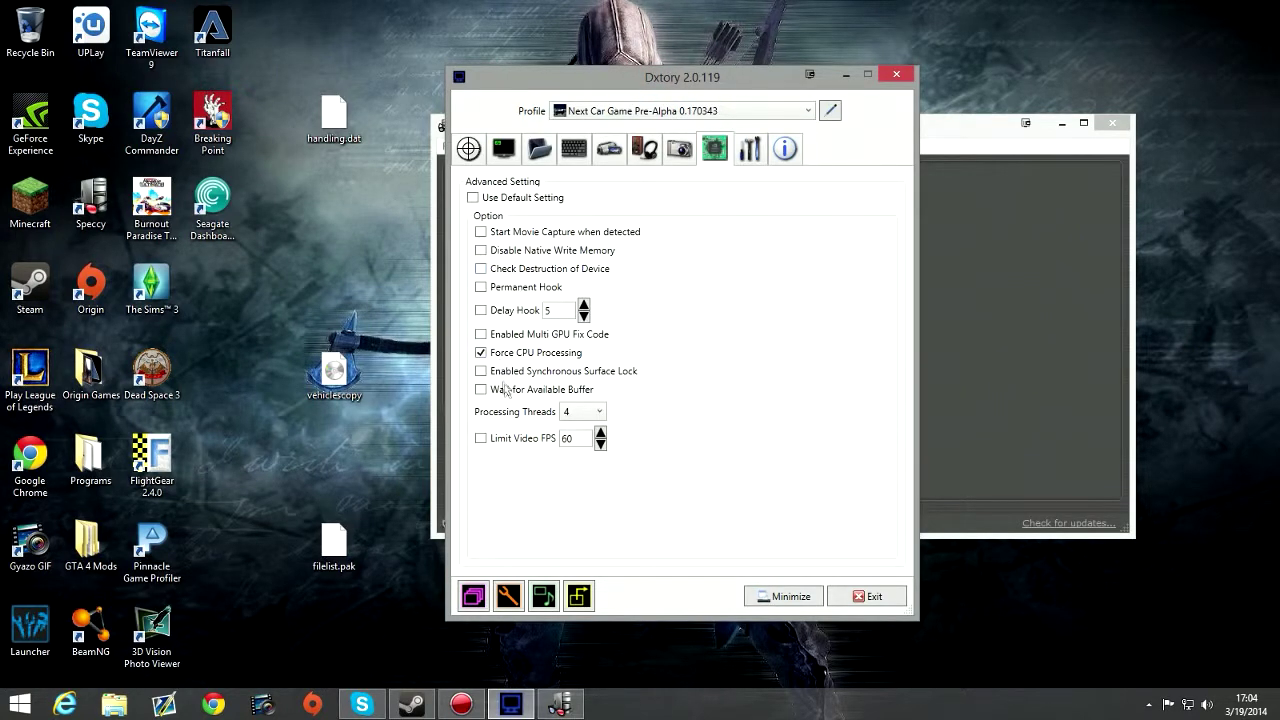
- Look through Dxtory's remaining settings and its license information, and minimize its window
{"action": "left_click", "coordinate": [751, 150]}
{"action": "left_click", "coordinate": [785, 148]}
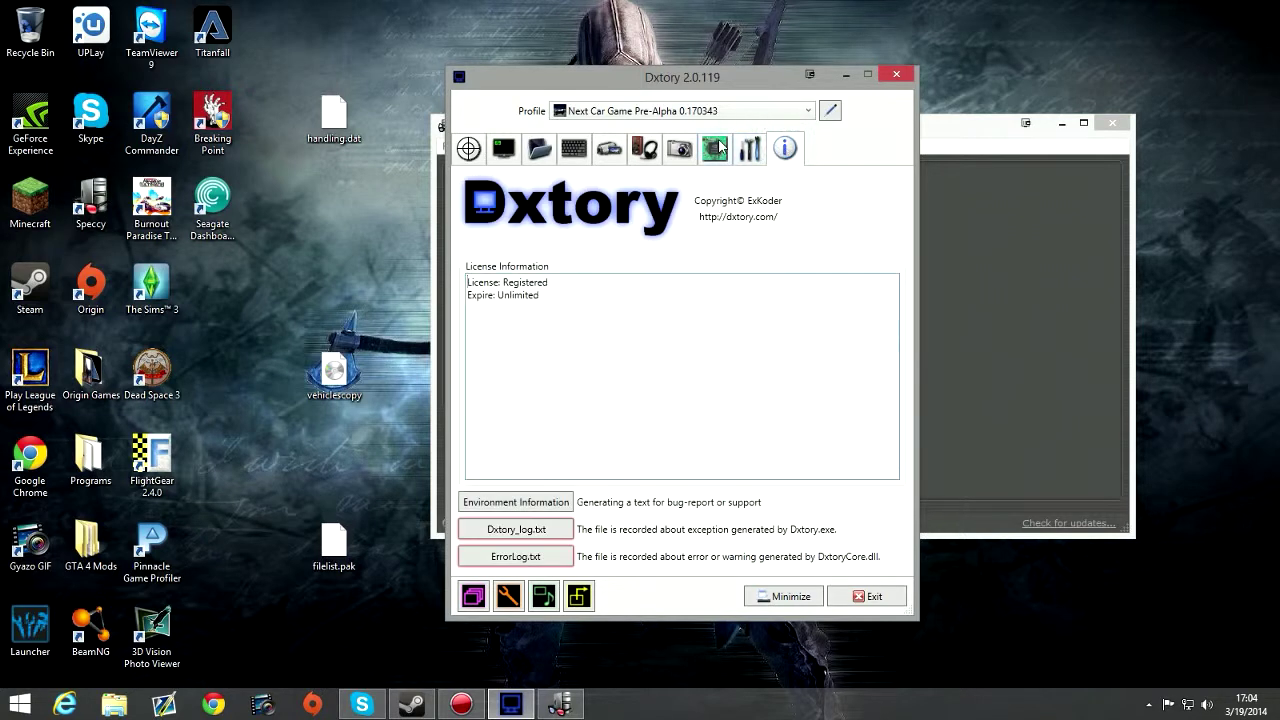
{"action": "left_click", "coordinate": [846, 75]}
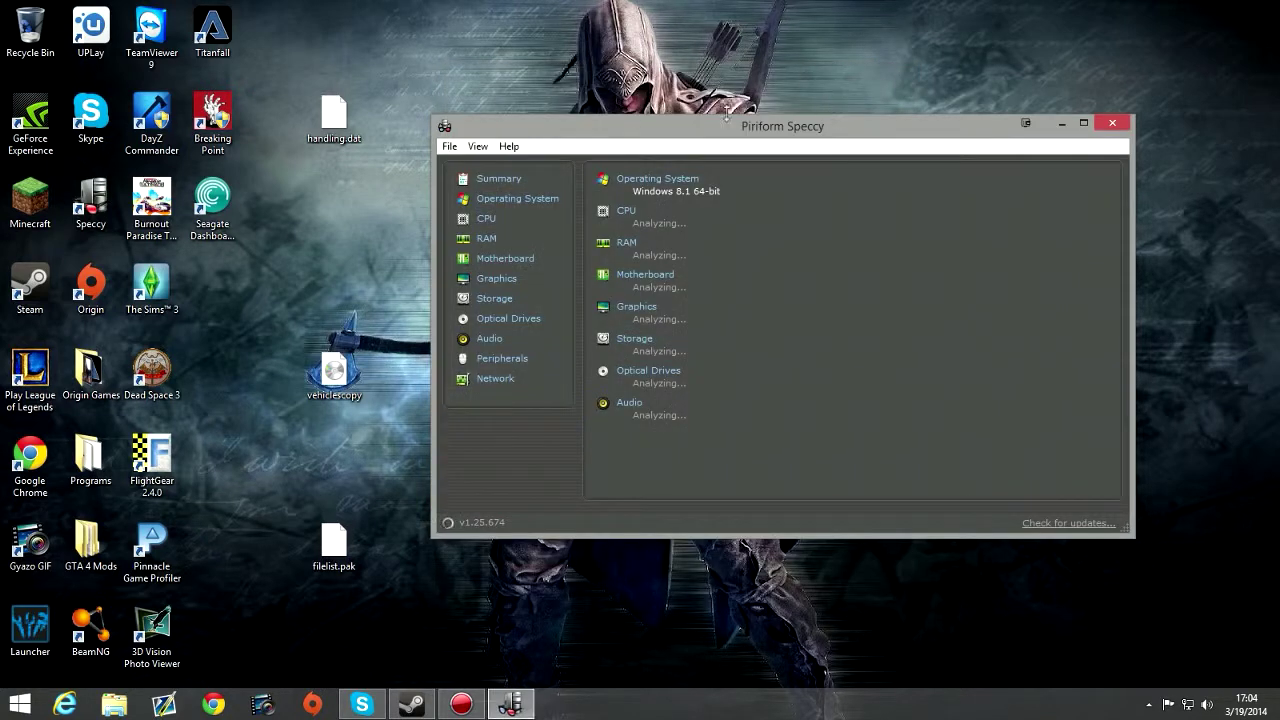
- Launch Sony Vegas Pro 12 from the desktop's Programs folder and get the folder window out of the way
{"action": "double_click", "coordinate": [90, 455]}
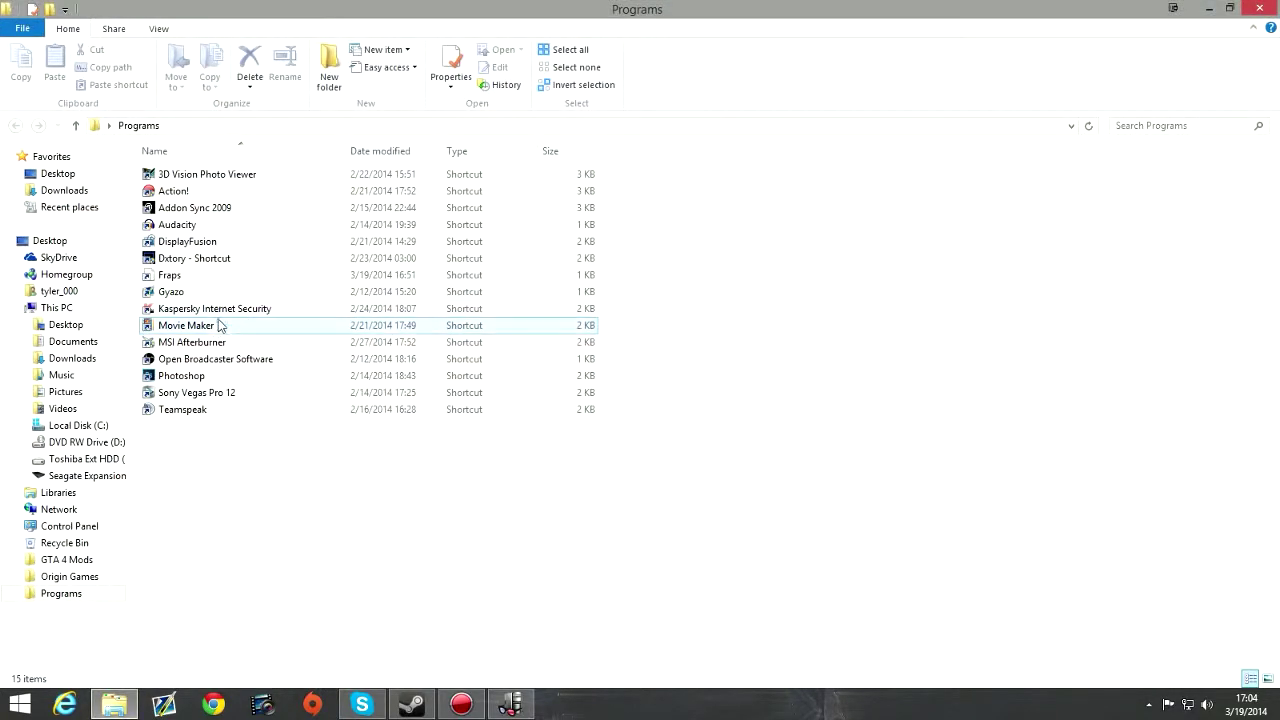
{"action": "left_click", "coordinate": [197, 395]}
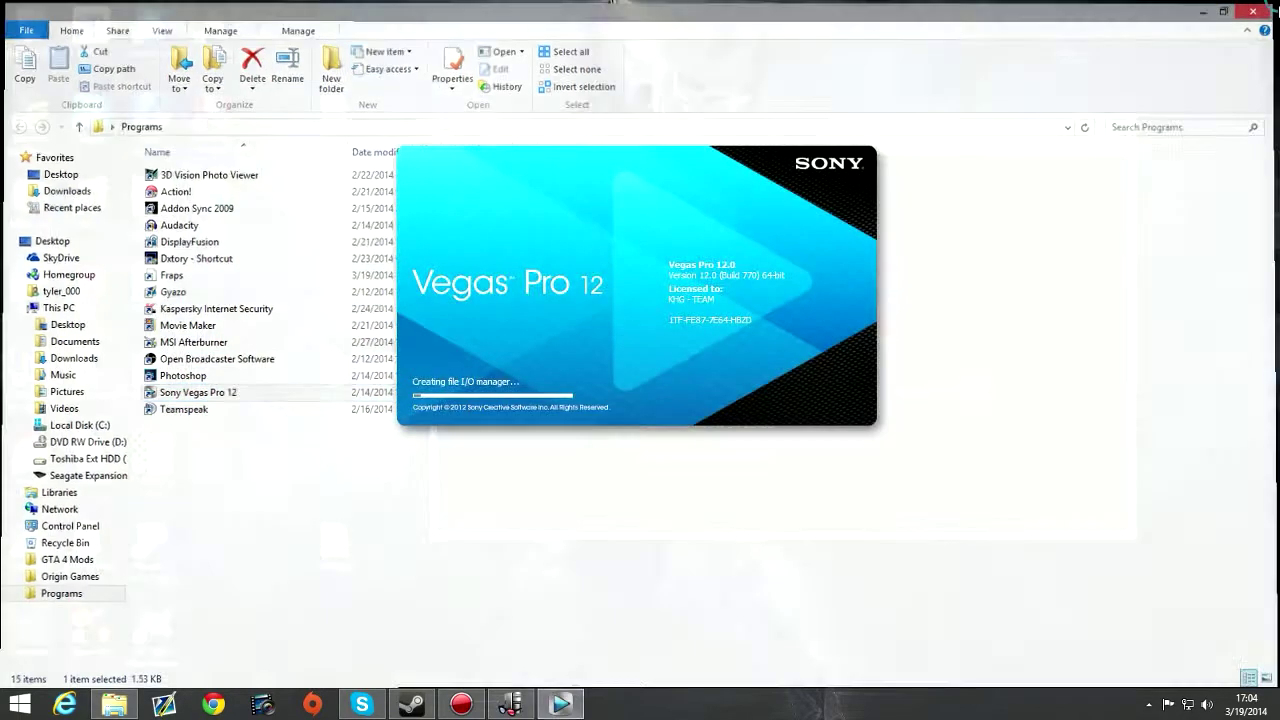
{"action": "left_click", "coordinate": [1219, 8]}
- Review the computer's CPU, RAM, motherboard and graphics card specifications in Speccy, and close it
{"action": "left_click_drag", "start_coordinate": [967, 125], "coordinate": [1098, 76]}
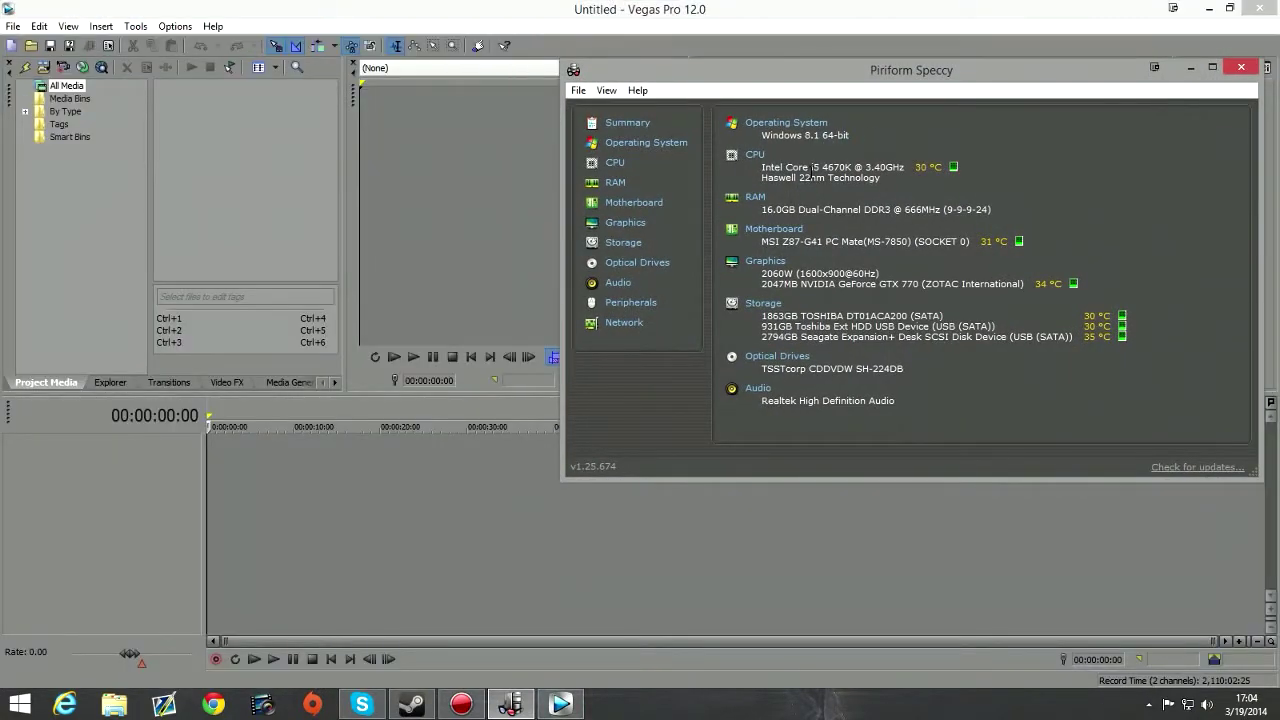
{"action": "left_click_drag", "start_coordinate": [809, 168], "coordinate": [880, 174]}
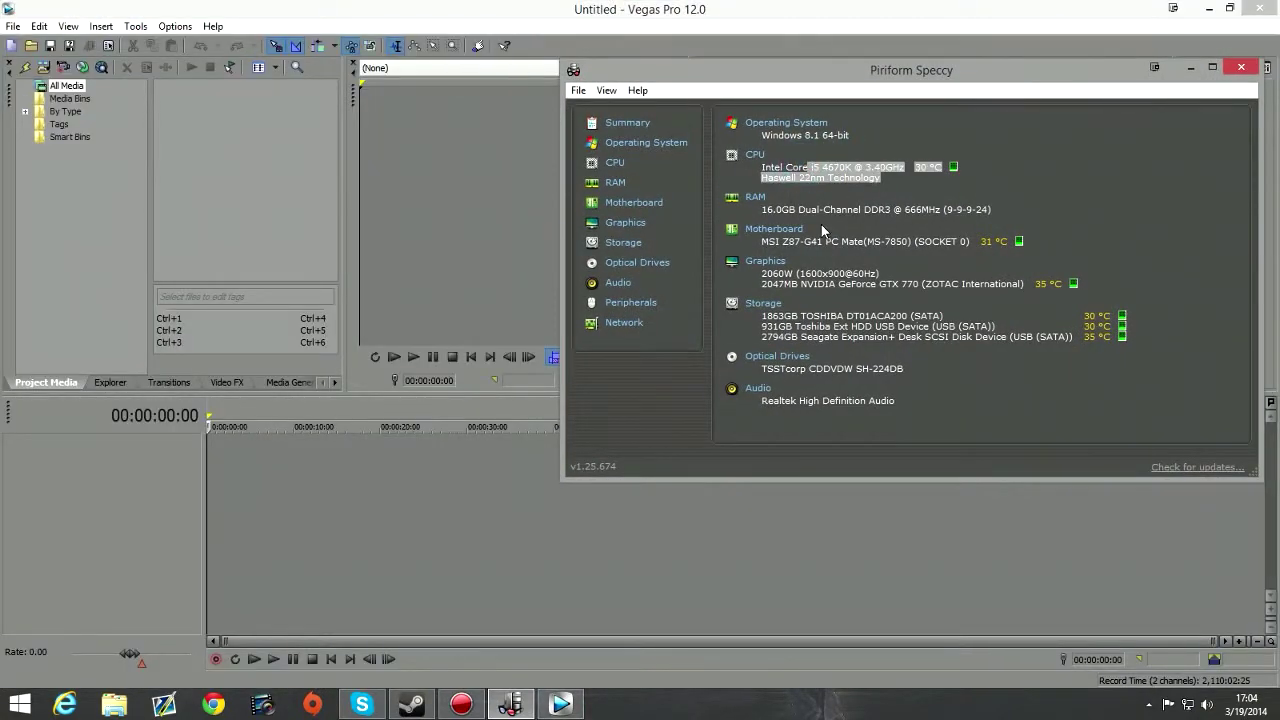
{"action": "left_click_drag", "start_coordinate": [768, 209], "coordinate": [857, 242]}
{"action": "left_click", "coordinate": [857, 242]}
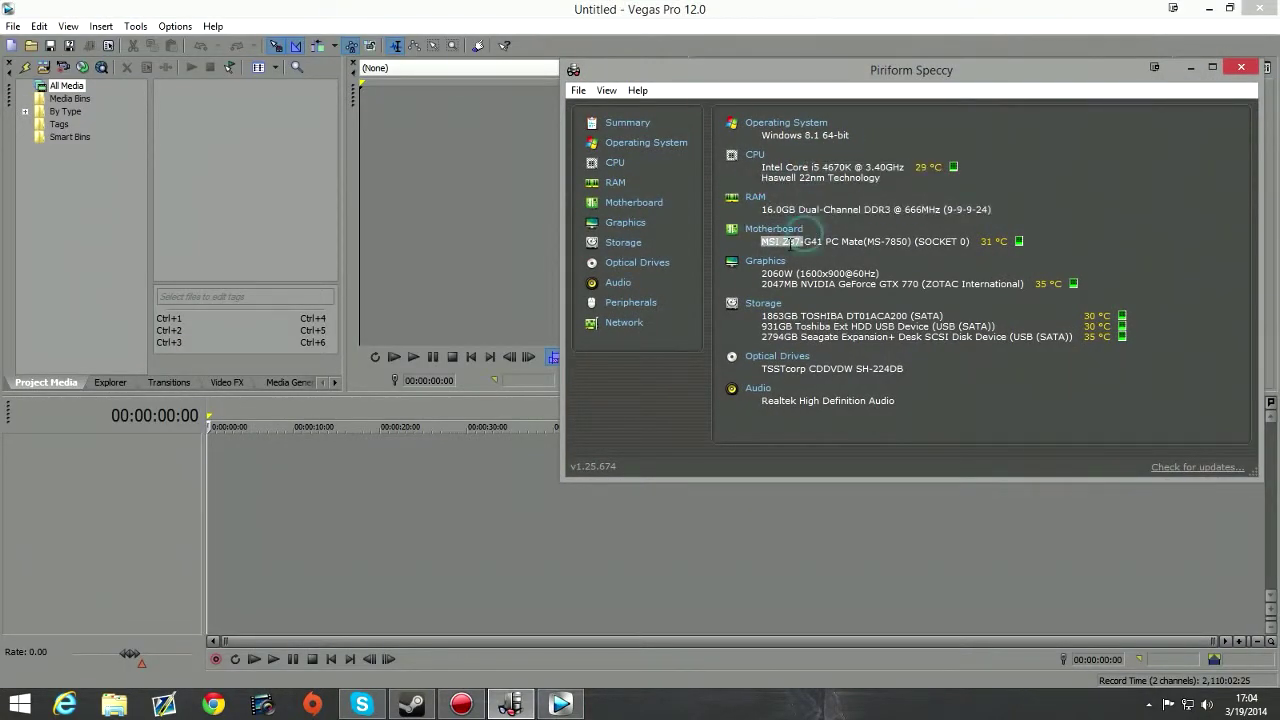
{"action": "left_click_drag", "start_coordinate": [797, 273], "coordinate": [898, 285]}
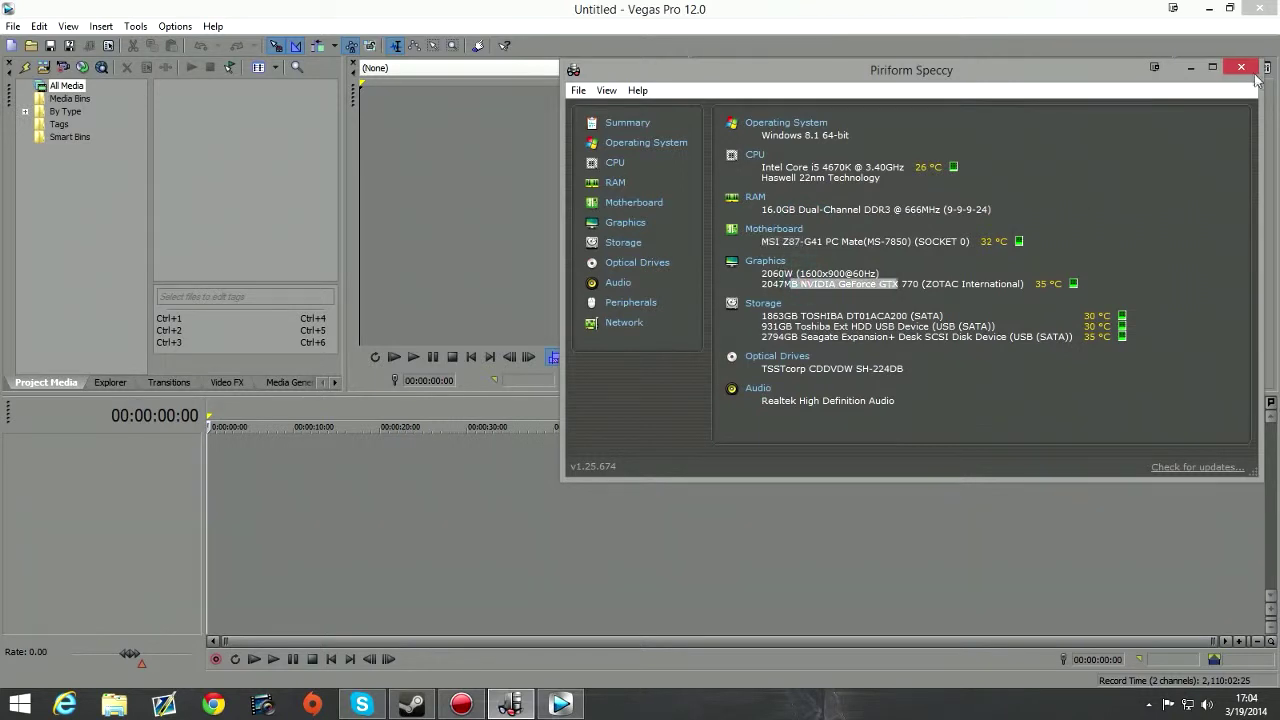
{"action": "left_click", "coordinate": [1241, 67]}
- Import the Next car Game derby video from the SV folder in Videos into the Vegas Pro project media
{"action": "left_click", "coordinate": [13, 27]}
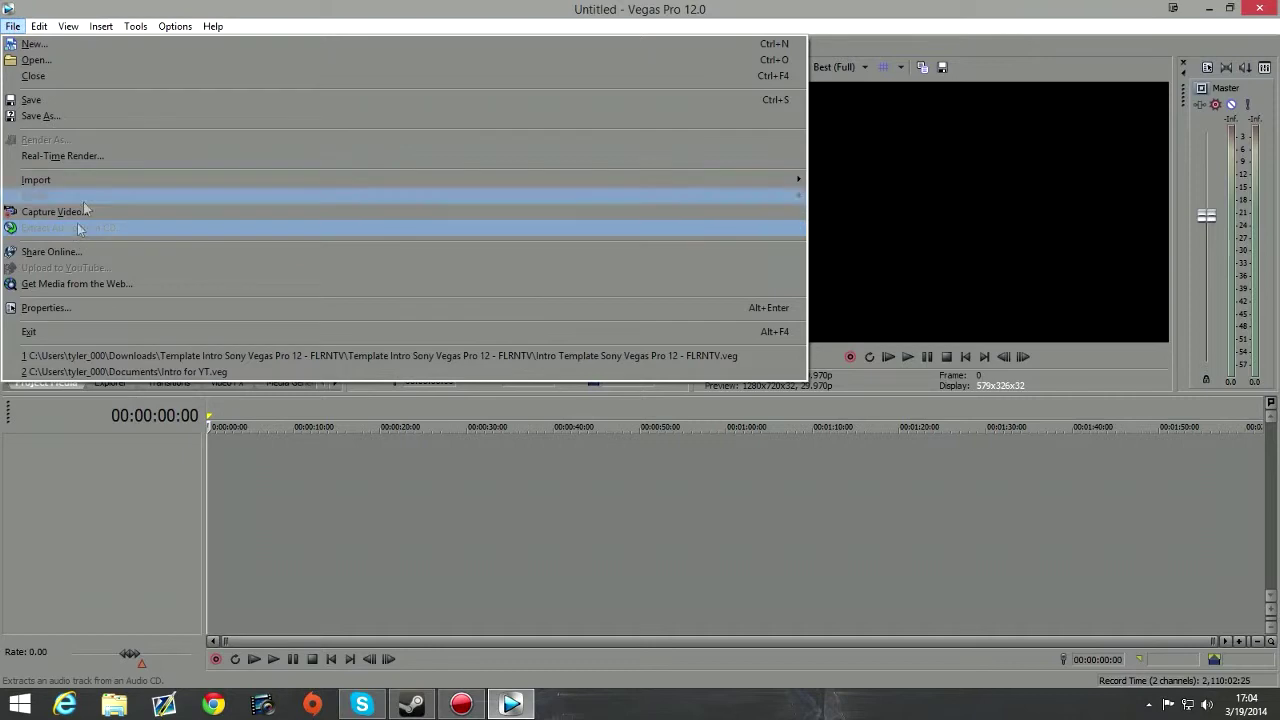
{"action": "mouse_move", "coordinate": [88, 182]}
{"action": "left_click", "coordinate": [838, 182]}
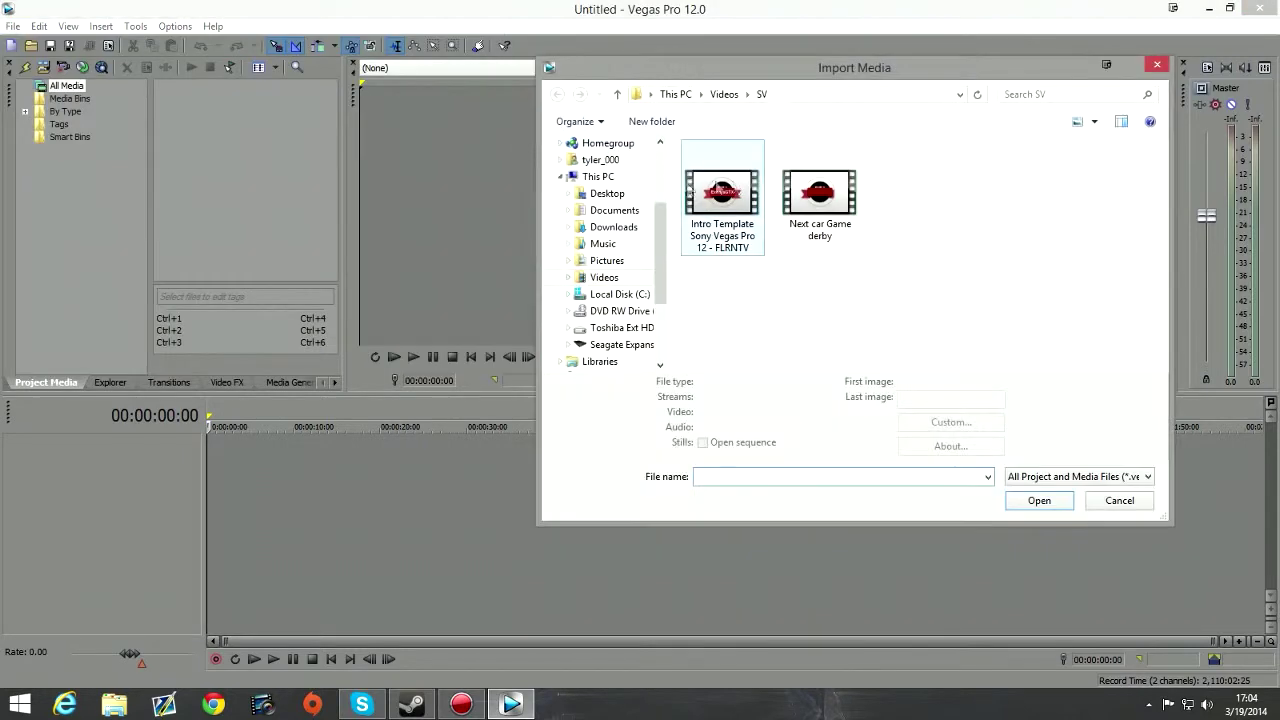
{"action": "scroll", "coordinate": [645, 270], "scroll_direction": "up", "scroll_amount": 1}
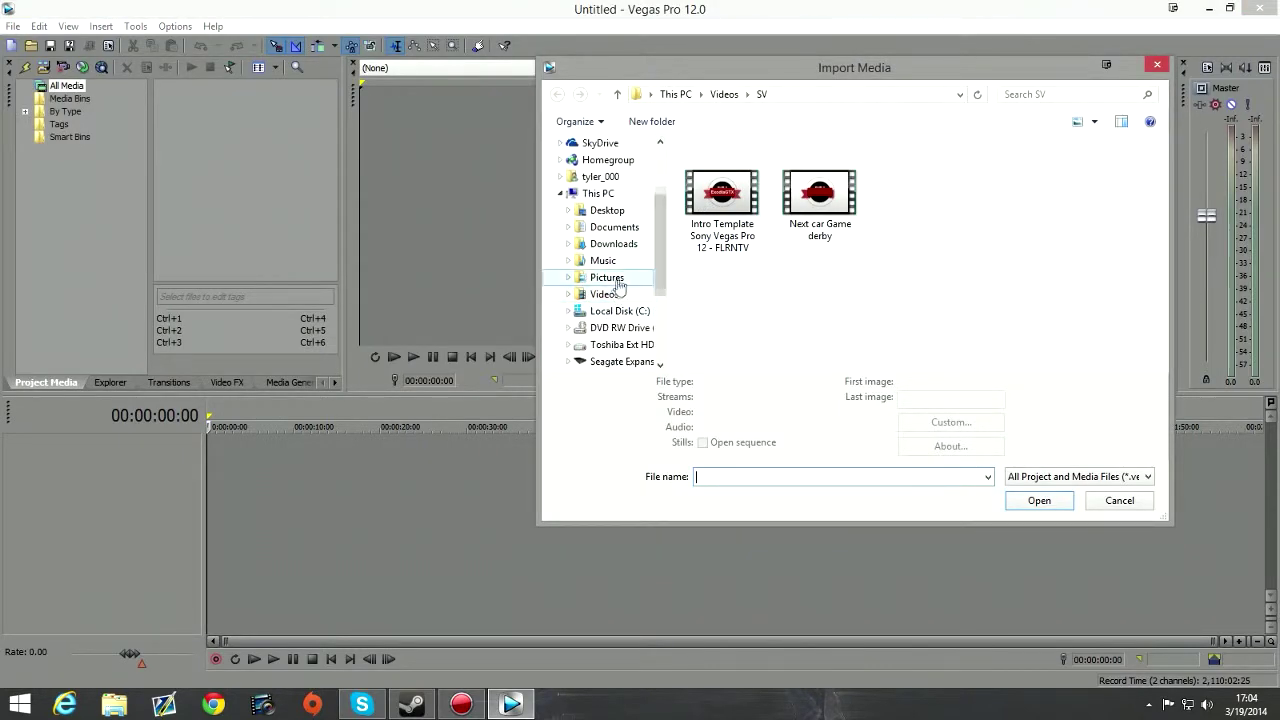
{"action": "left_click", "coordinate": [606, 277]}
{"action": "left_click", "coordinate": [604, 294]}
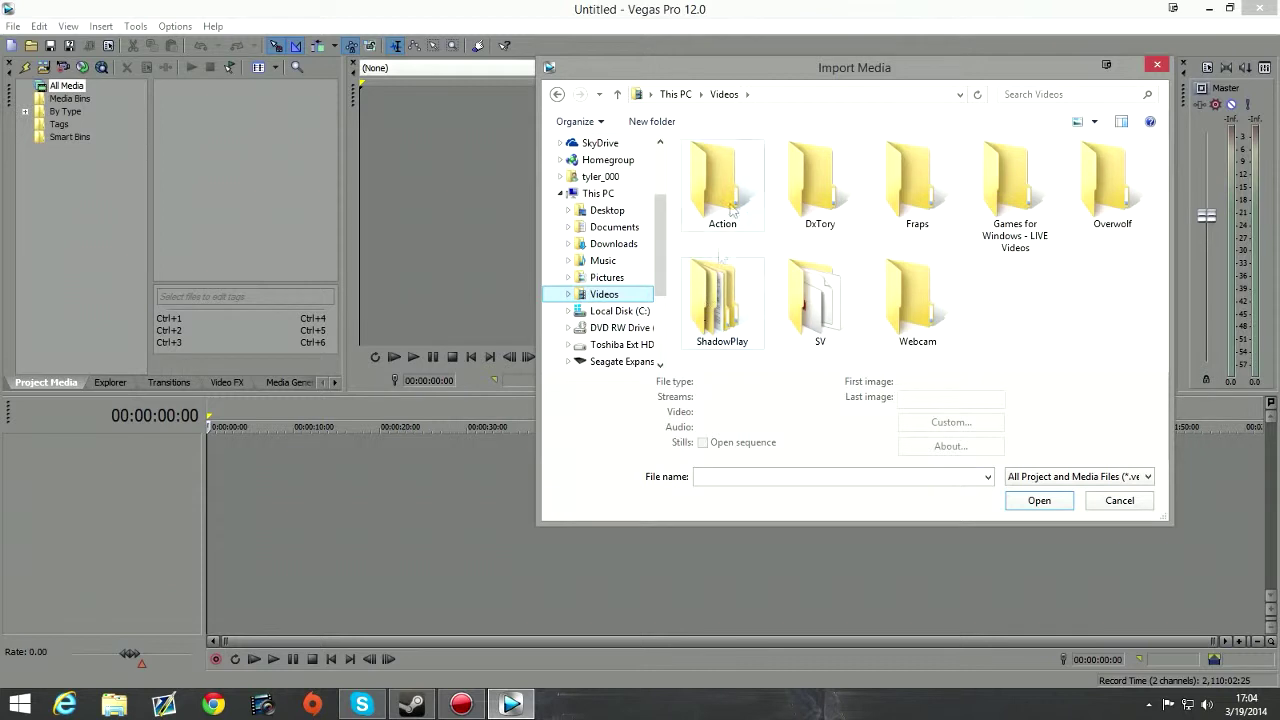
{"action": "double_click", "coordinate": [724, 318]}
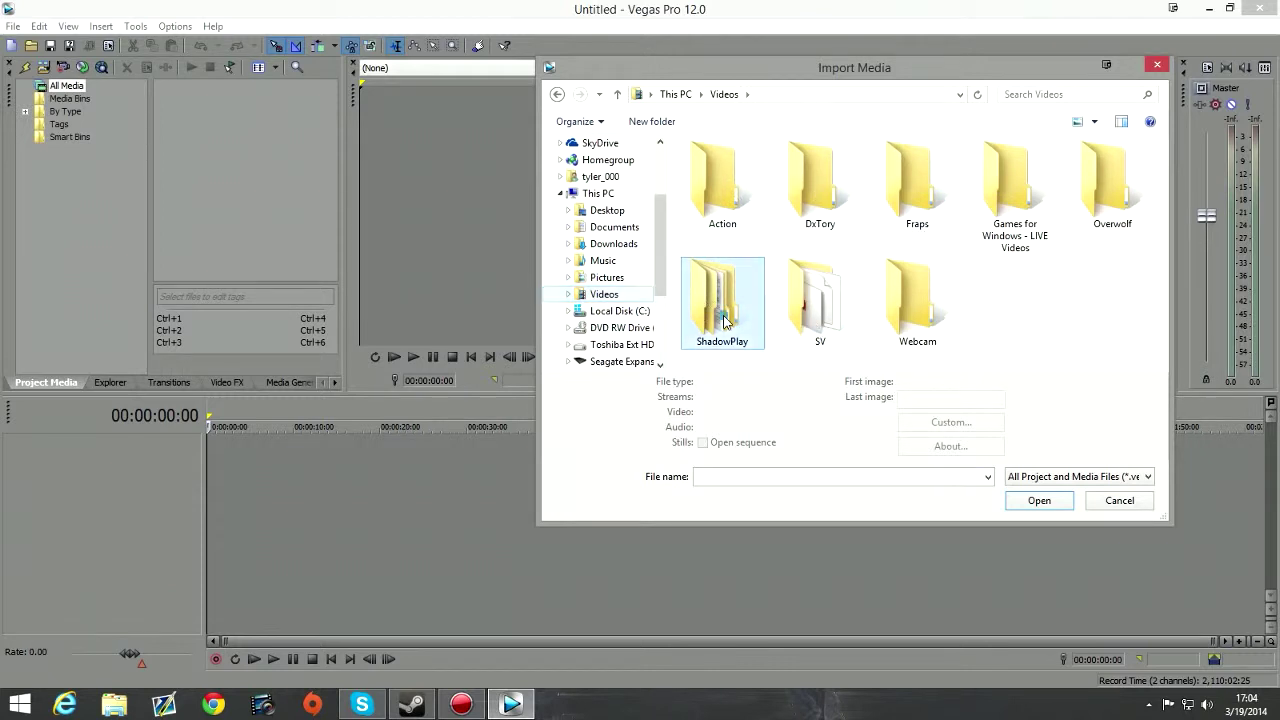
{"action": "left_click", "coordinate": [557, 94]}
{"action": "double_click", "coordinate": [797, 298]}
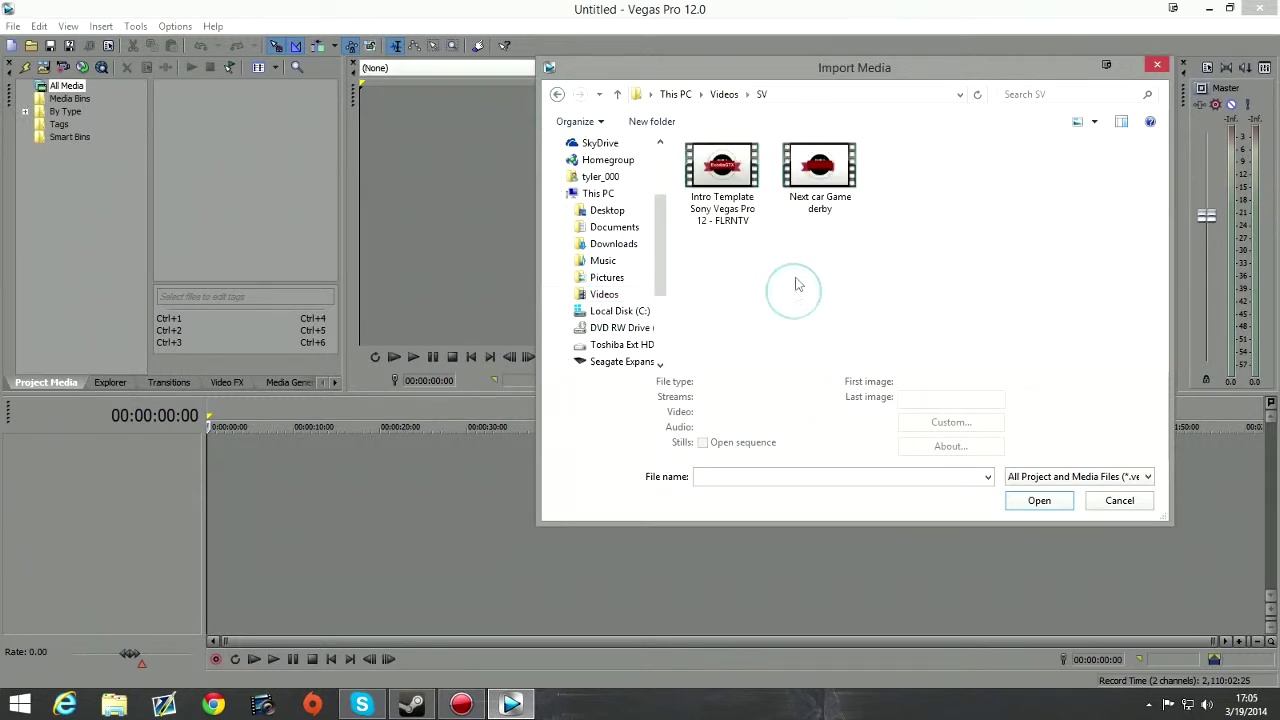
{"action": "left_click", "coordinate": [791, 186]}
{"action": "left_click", "coordinate": [1039, 502]}
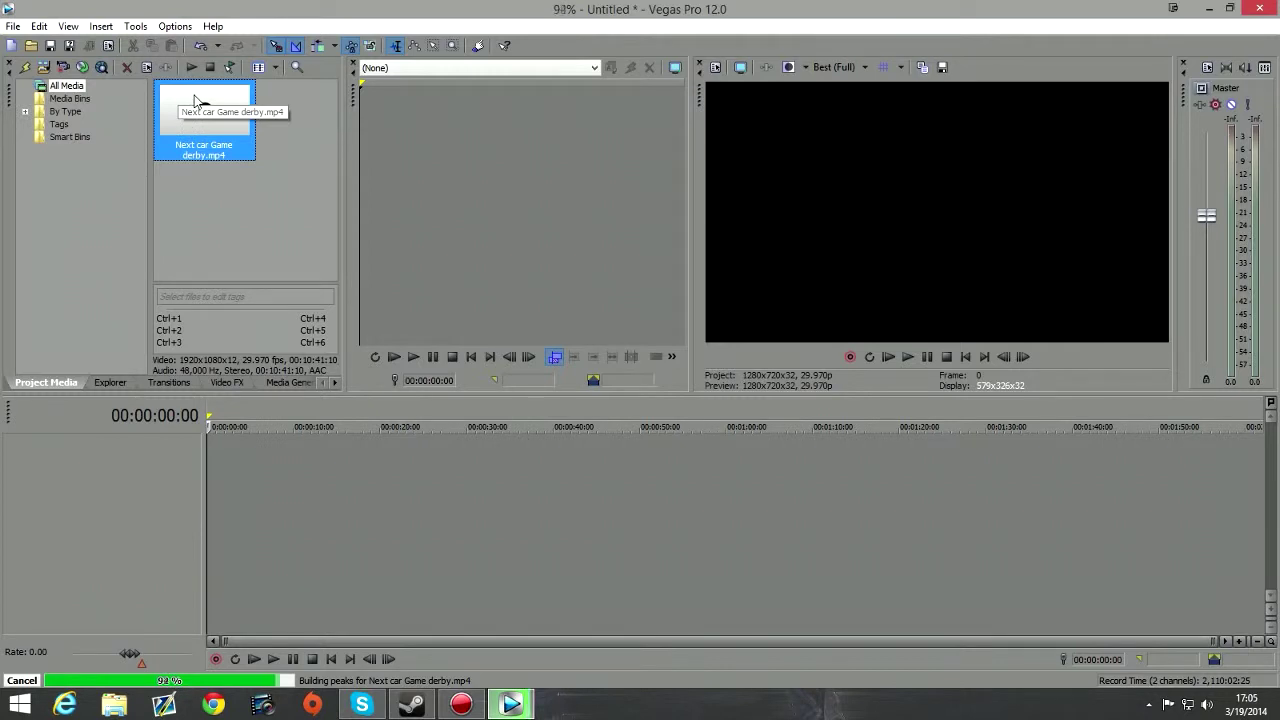
- Place Next car Game derby.mp4 at the start of the timeline, match the project video settings to it, and check both clip ends
{"action": "left_click_drag", "start_coordinate": [200, 105], "coordinate": [214, 471]}
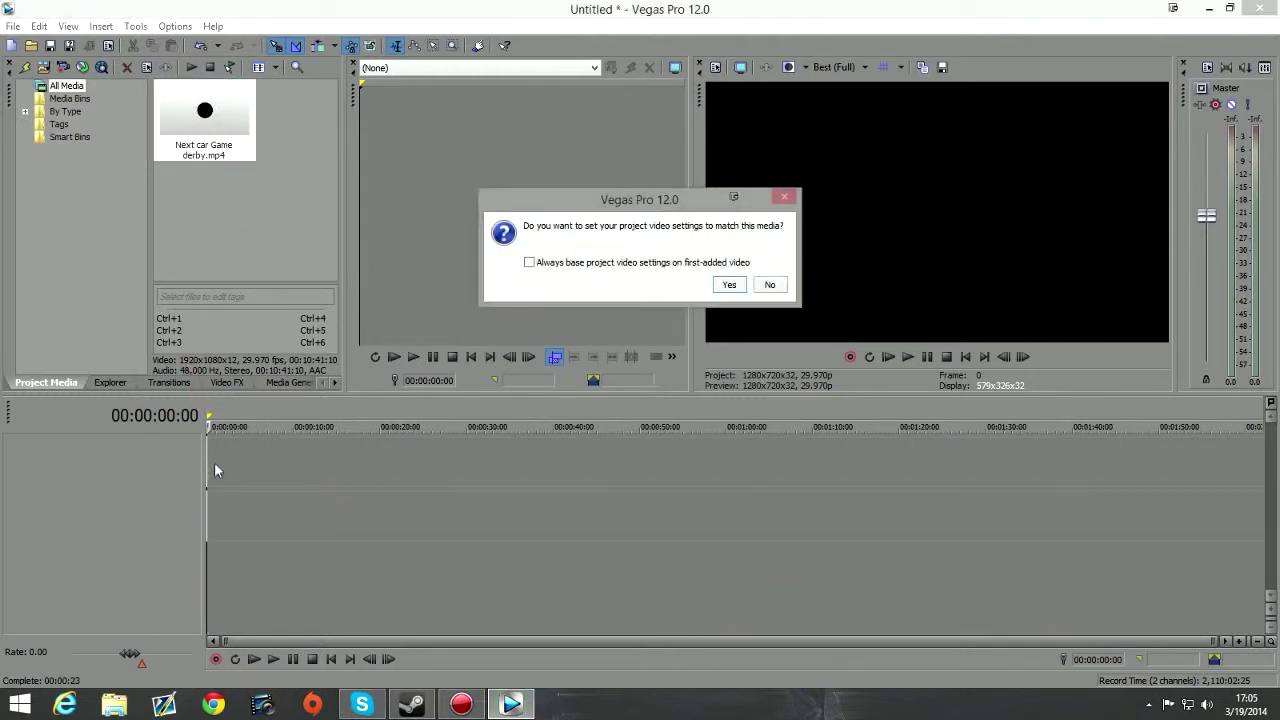
{"action": "left_click", "coordinate": [730, 286]}
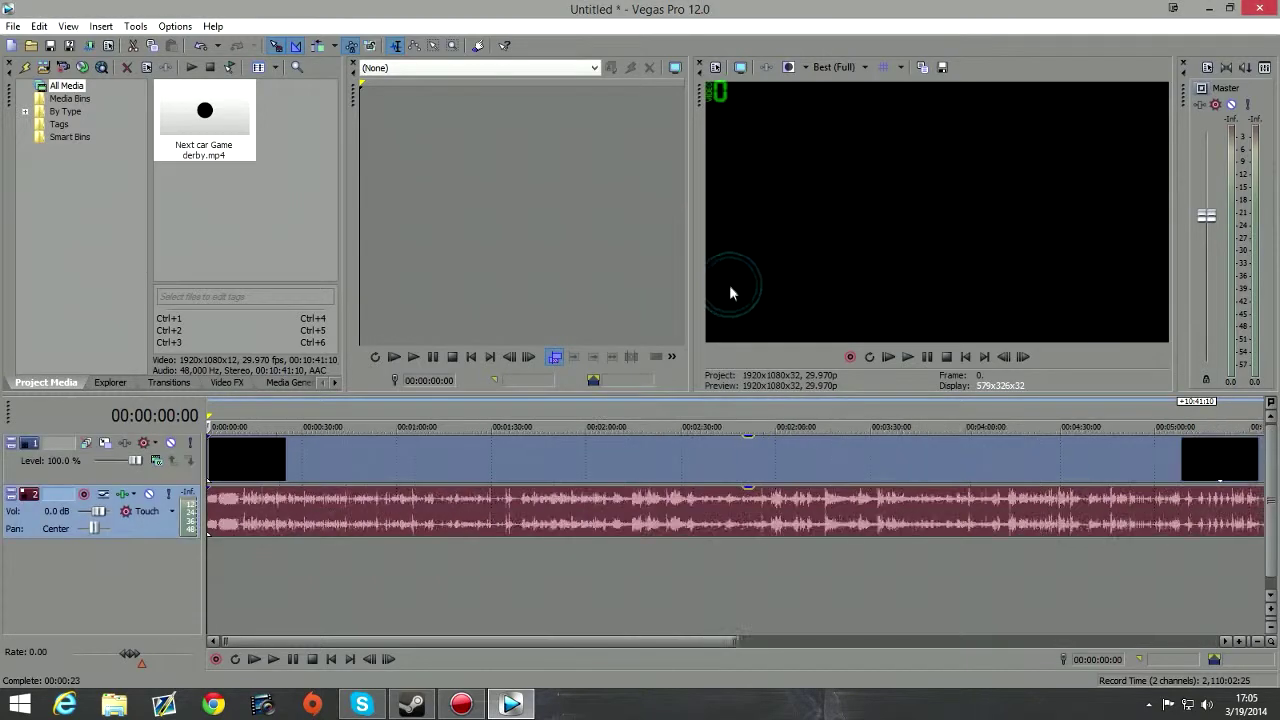
{"action": "left_click", "coordinate": [1242, 451]}
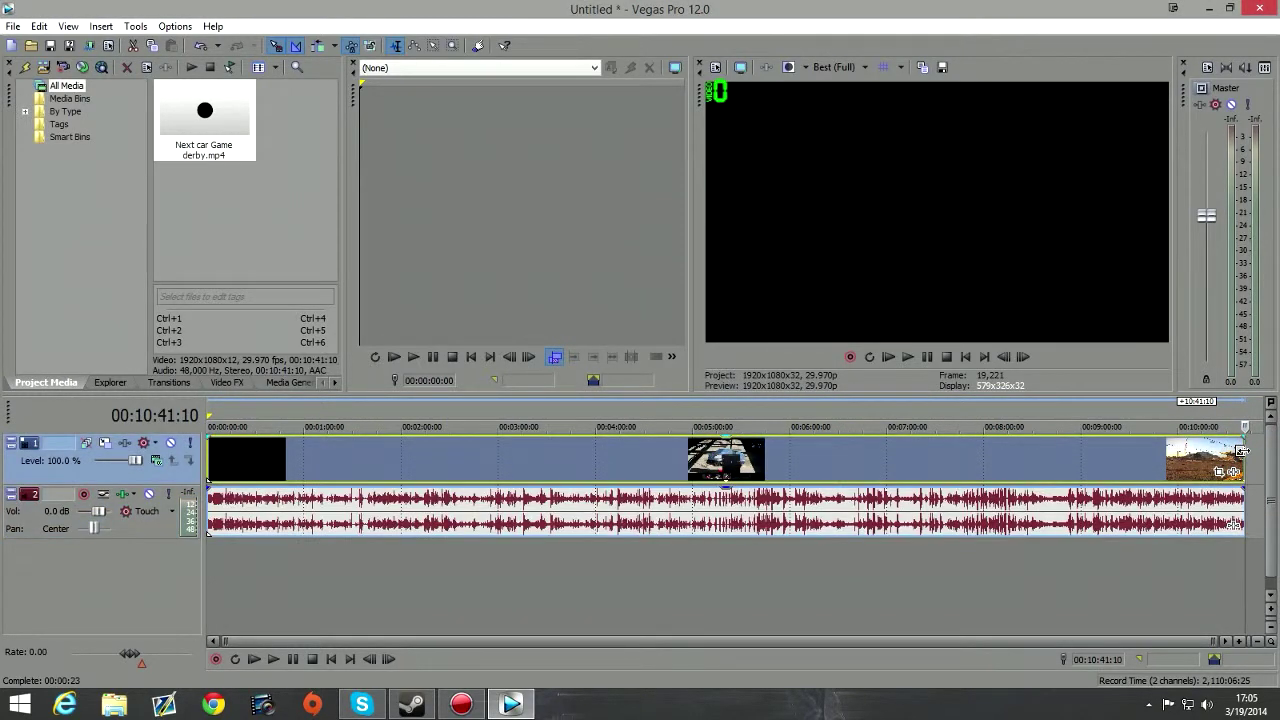
{"action": "left_click", "coordinate": [245, 459]}
{"action": "left_click", "coordinate": [209, 455]}
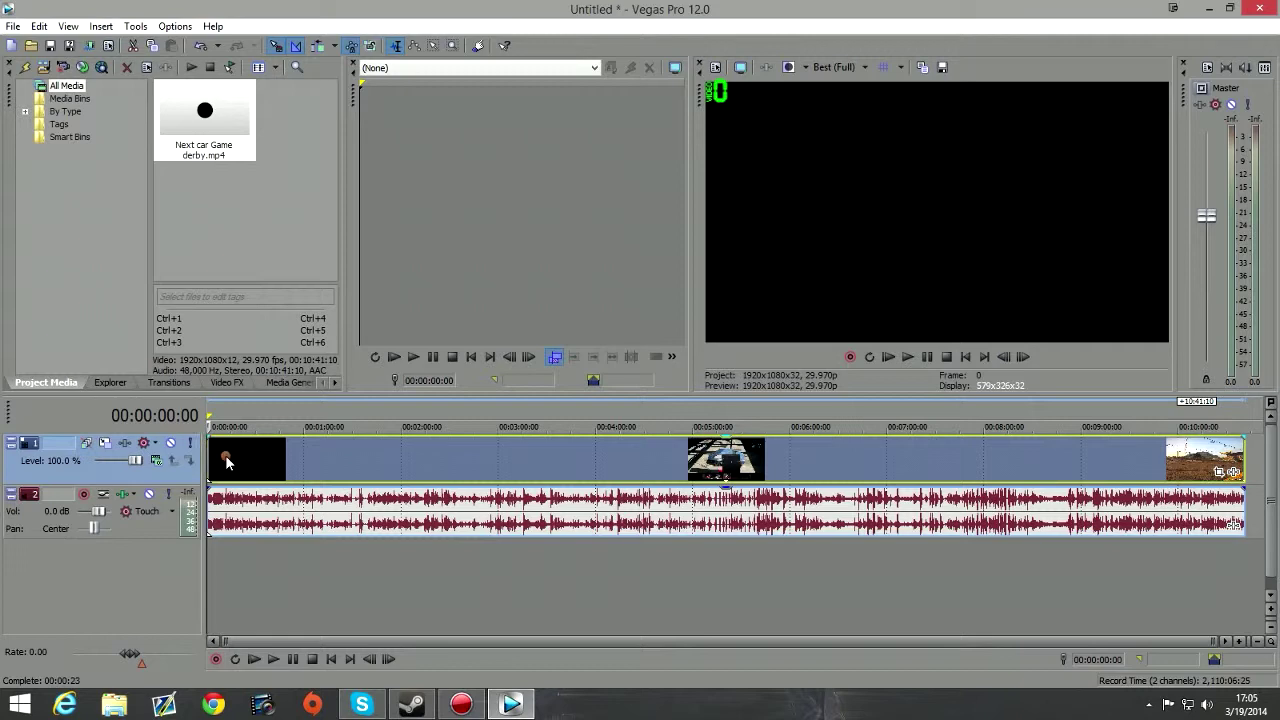
- Turn off Maintain aspect ratio and choose Disable resample in the video event's properties
{"action": "right_click", "coordinate": [225, 459]}
{"action": "left_click", "coordinate": [306, 679]}
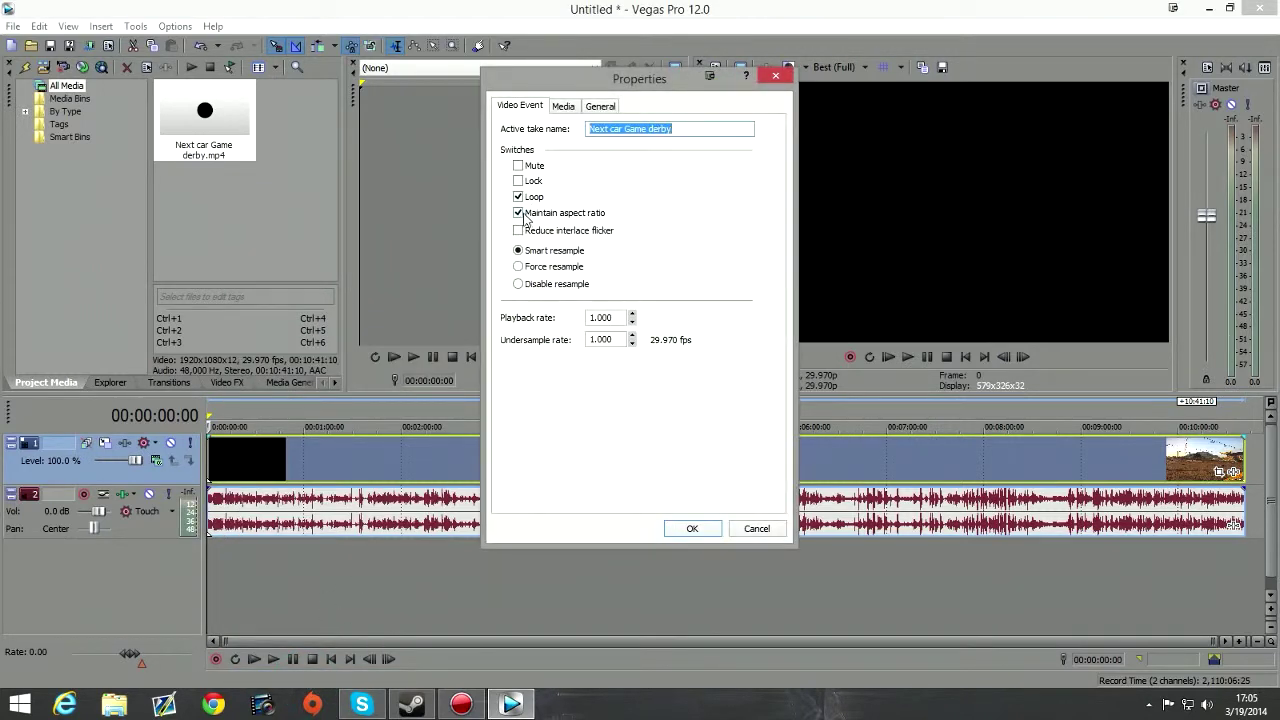
{"action": "left_click", "coordinate": [518, 213]}
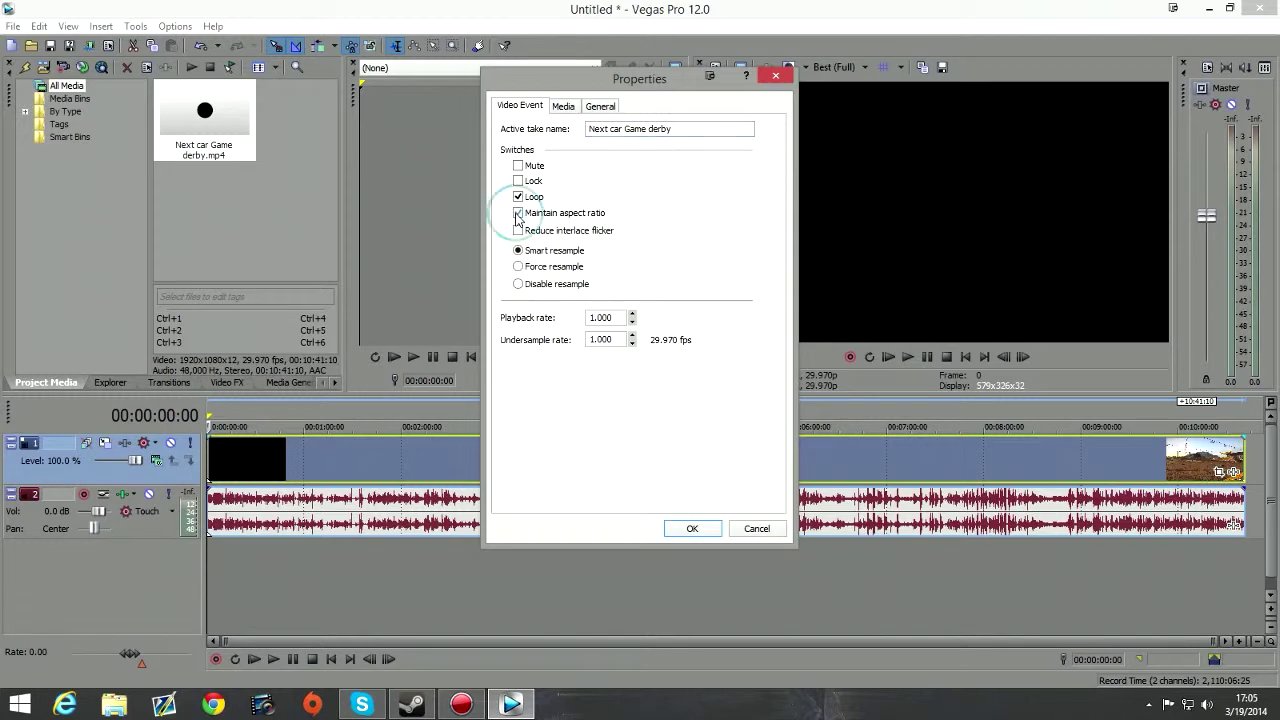
{"action": "left_click", "coordinate": [519, 285]}
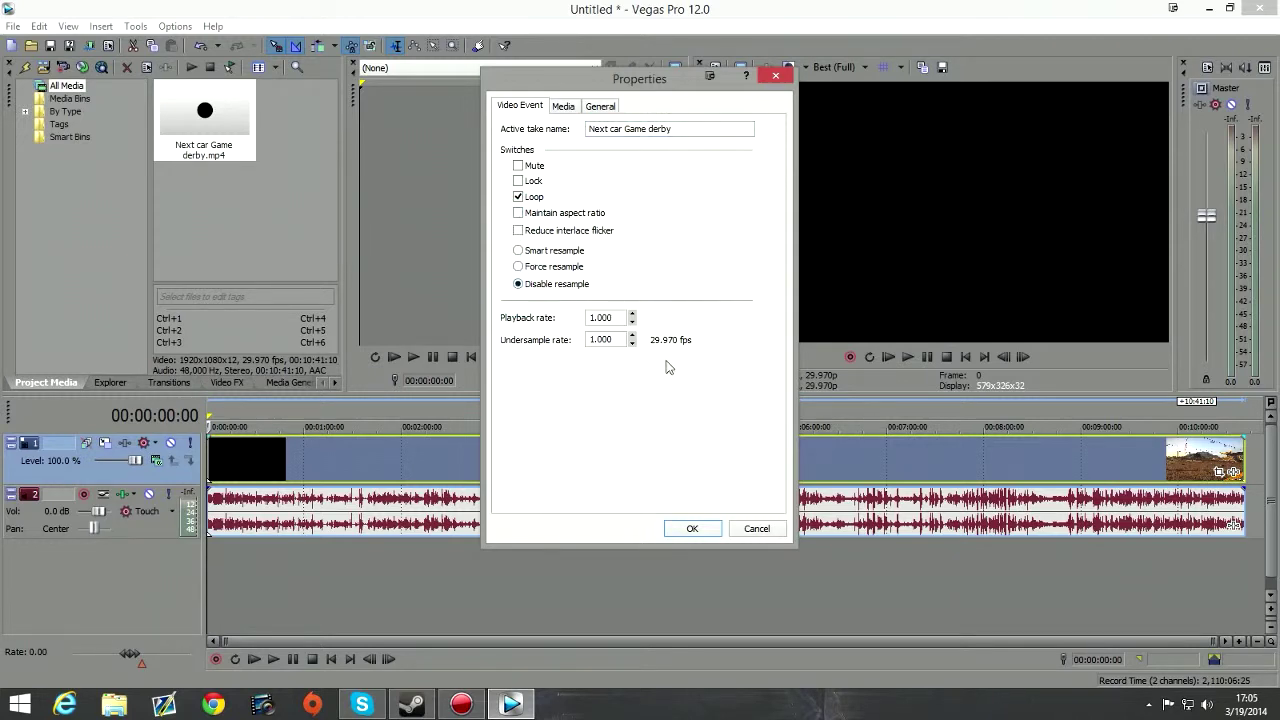
{"action": "left_click", "coordinate": [684, 529]}
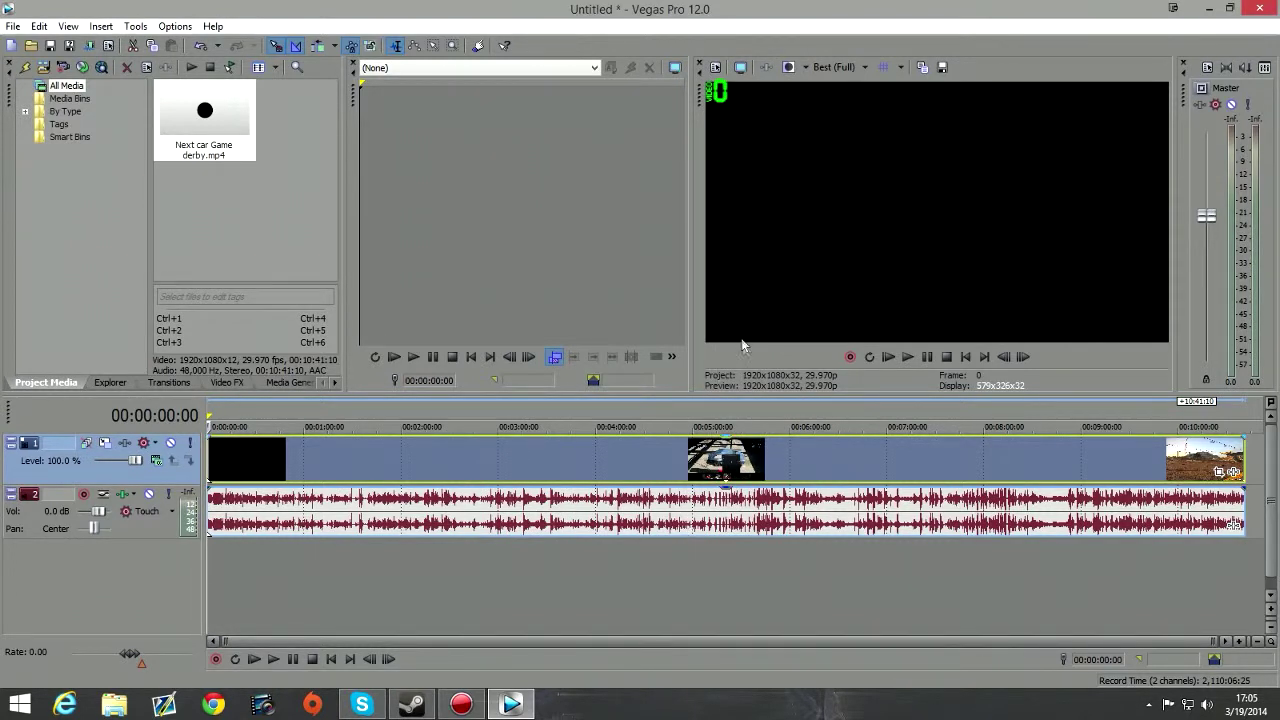
- Open the project's video properties and apply the HDV 720-30p (1280x720, 29.970 fps) template
{"action": "left_click", "coordinate": [718, 67]}
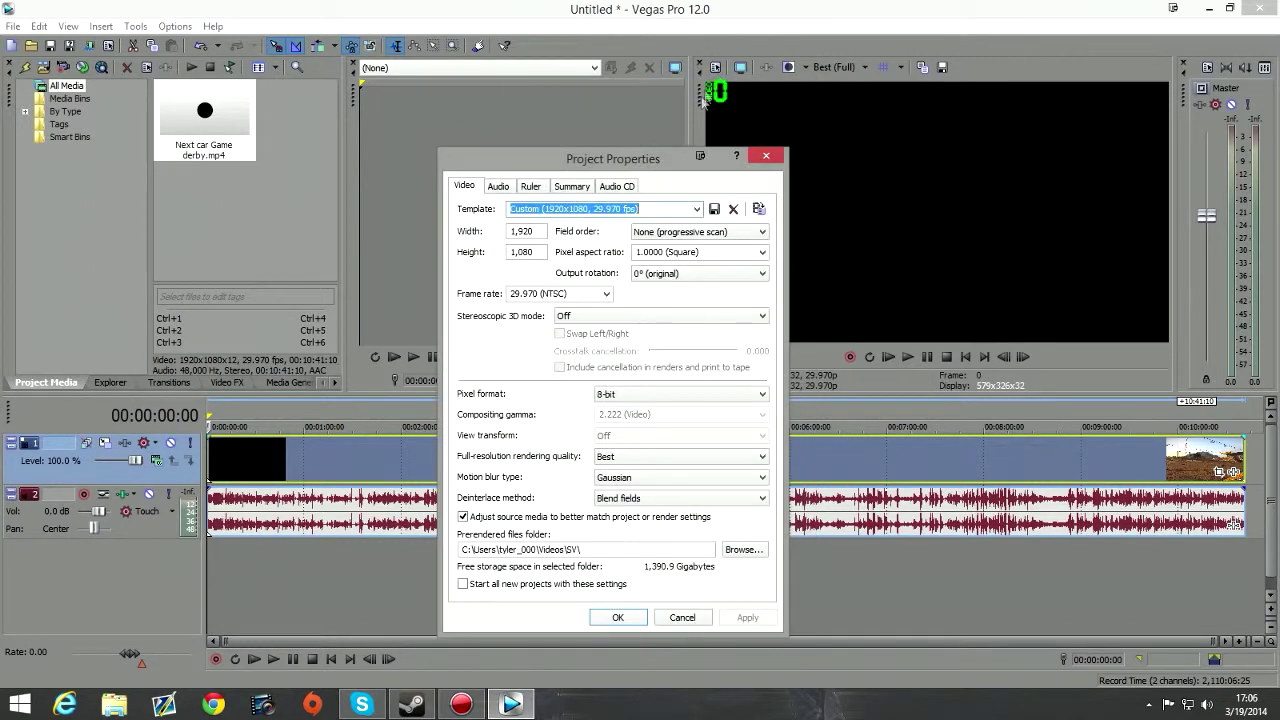
{"action": "left_click_drag", "start_coordinate": [658, 166], "coordinate": [628, 66]}
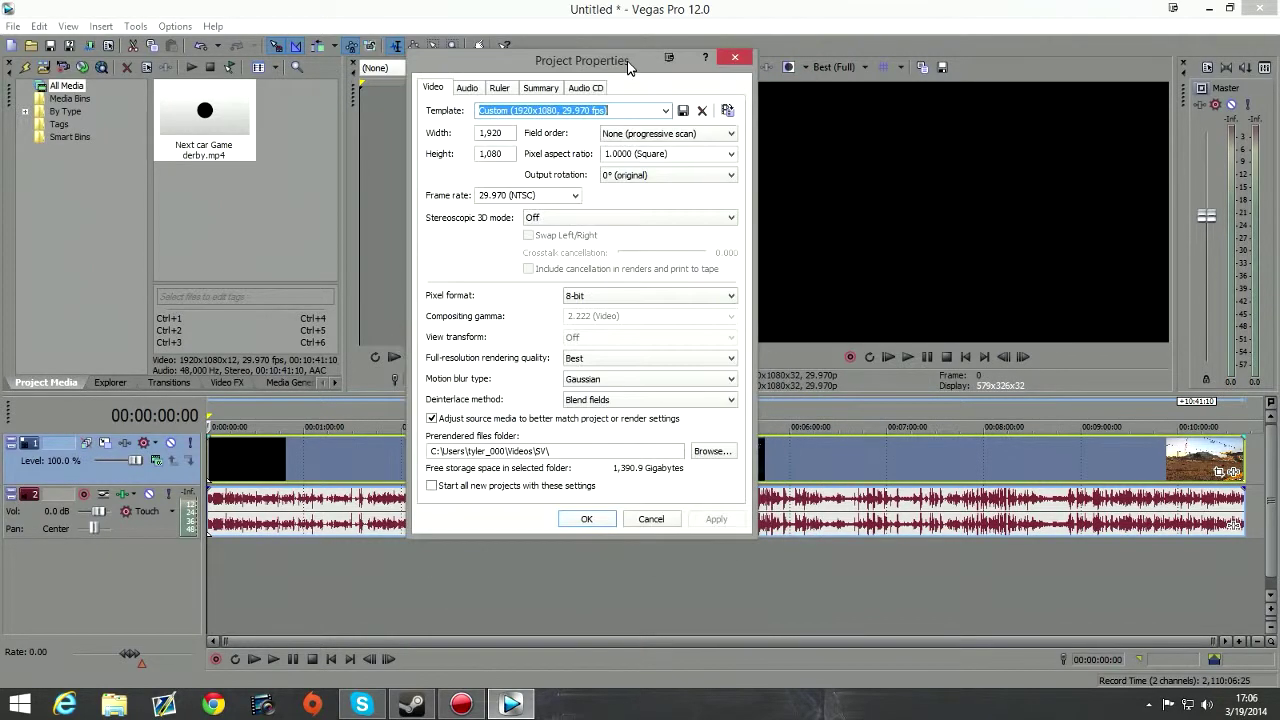
{"action": "left_click", "coordinate": [665, 110]}
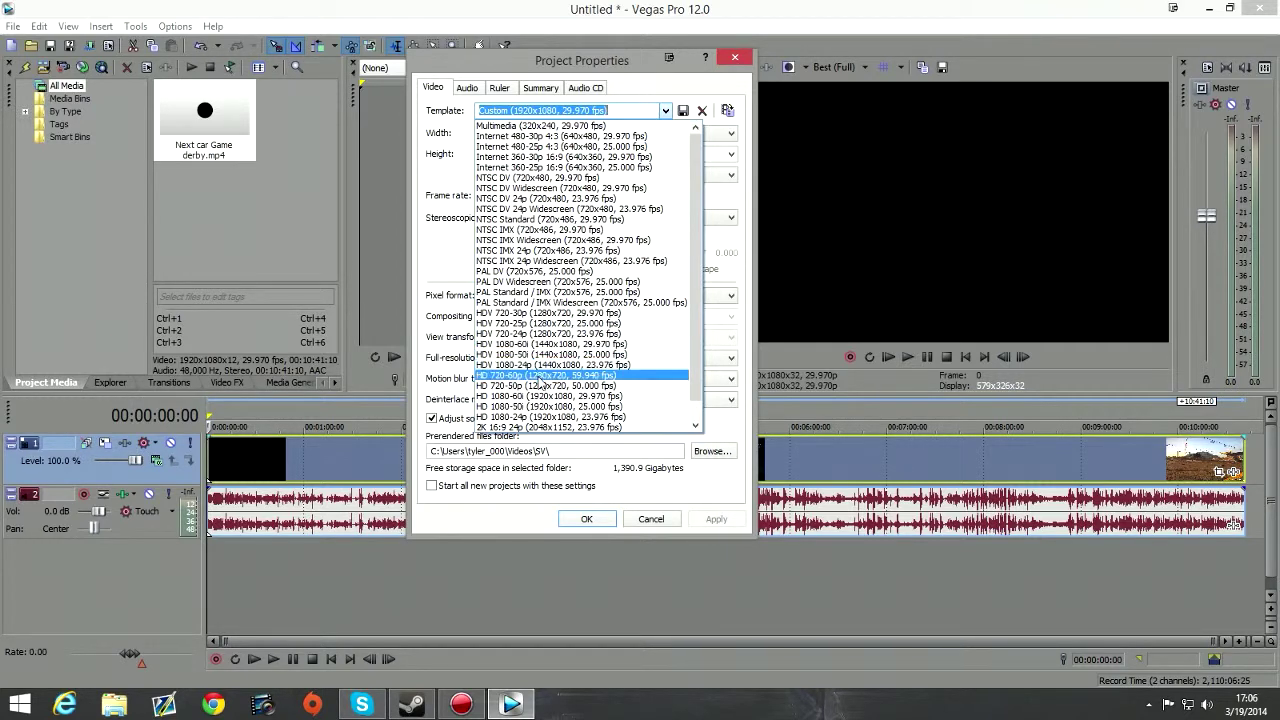
{"action": "scroll", "coordinate": [535, 400], "scroll_direction": "down", "scroll_amount": 1}
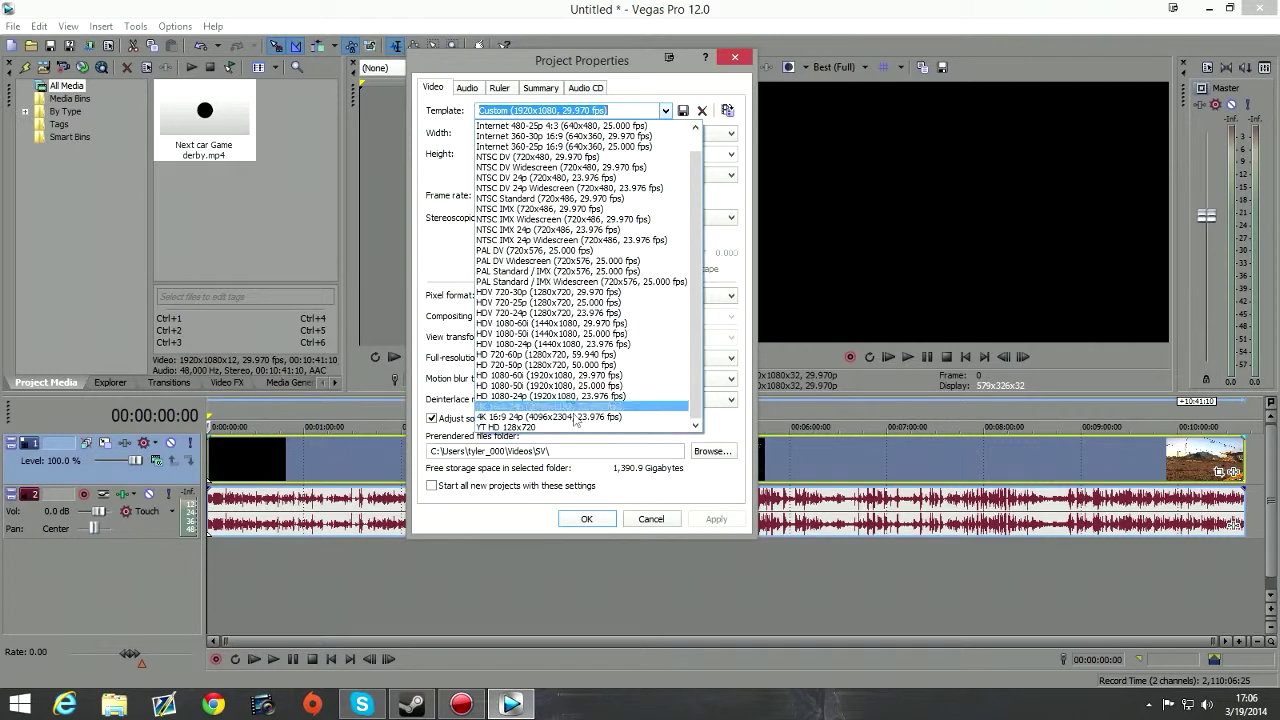
{"action": "scroll", "coordinate": [530, 340], "scroll_direction": "up", "scroll_amount": 1}
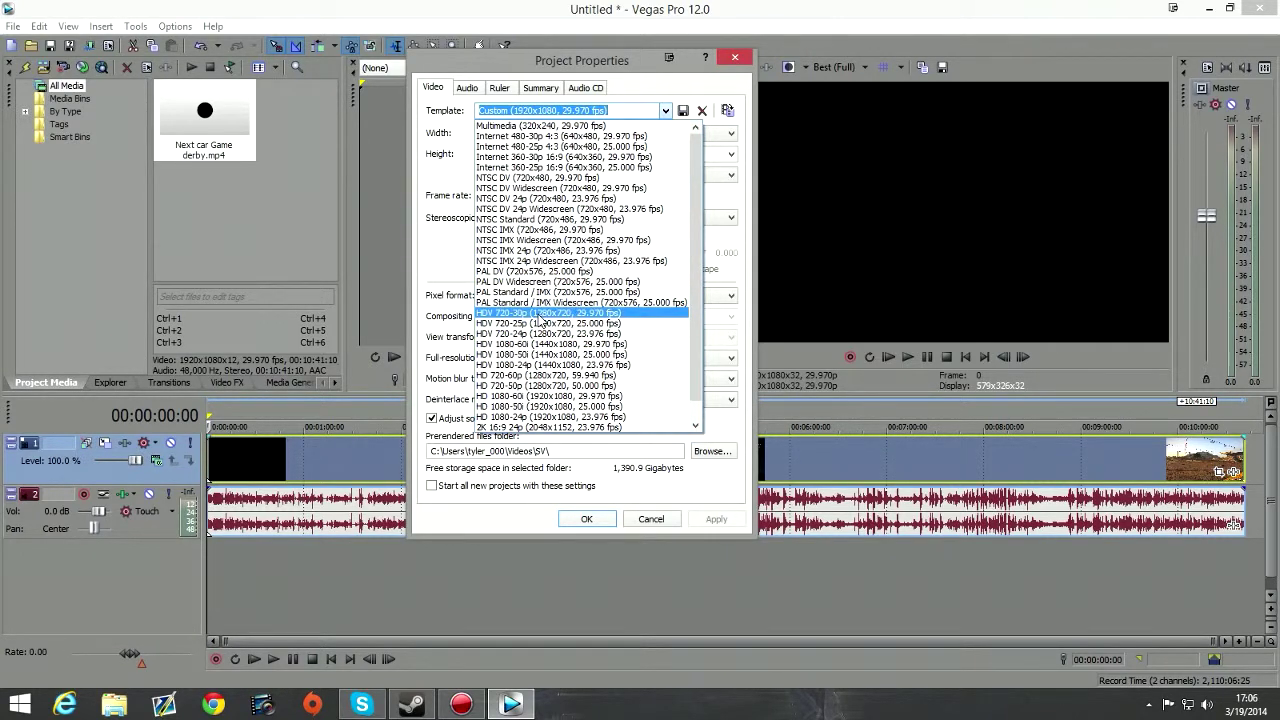
{"action": "left_click", "coordinate": [540, 314]}
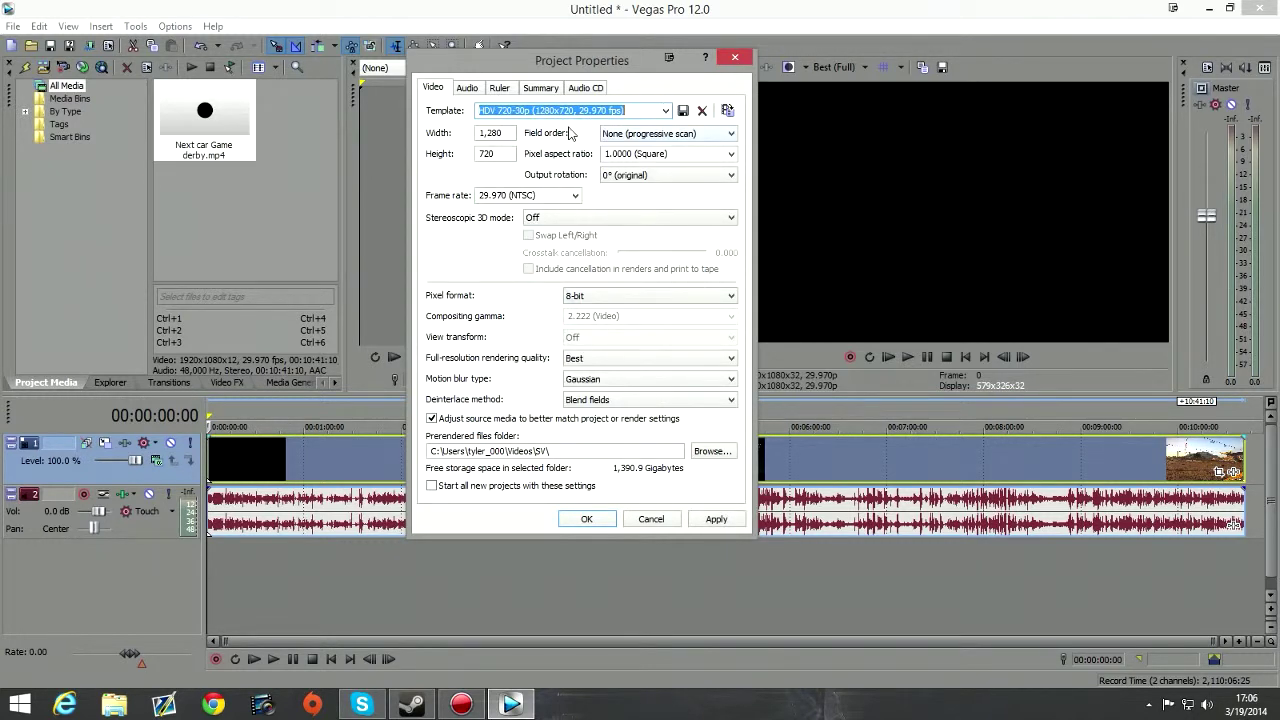
- Review the frame width, field order and pixel aspect ratio, keeping None (progressive scan) and 1.0000 (Square)
{"action": "left_click", "coordinate": [508, 133]}
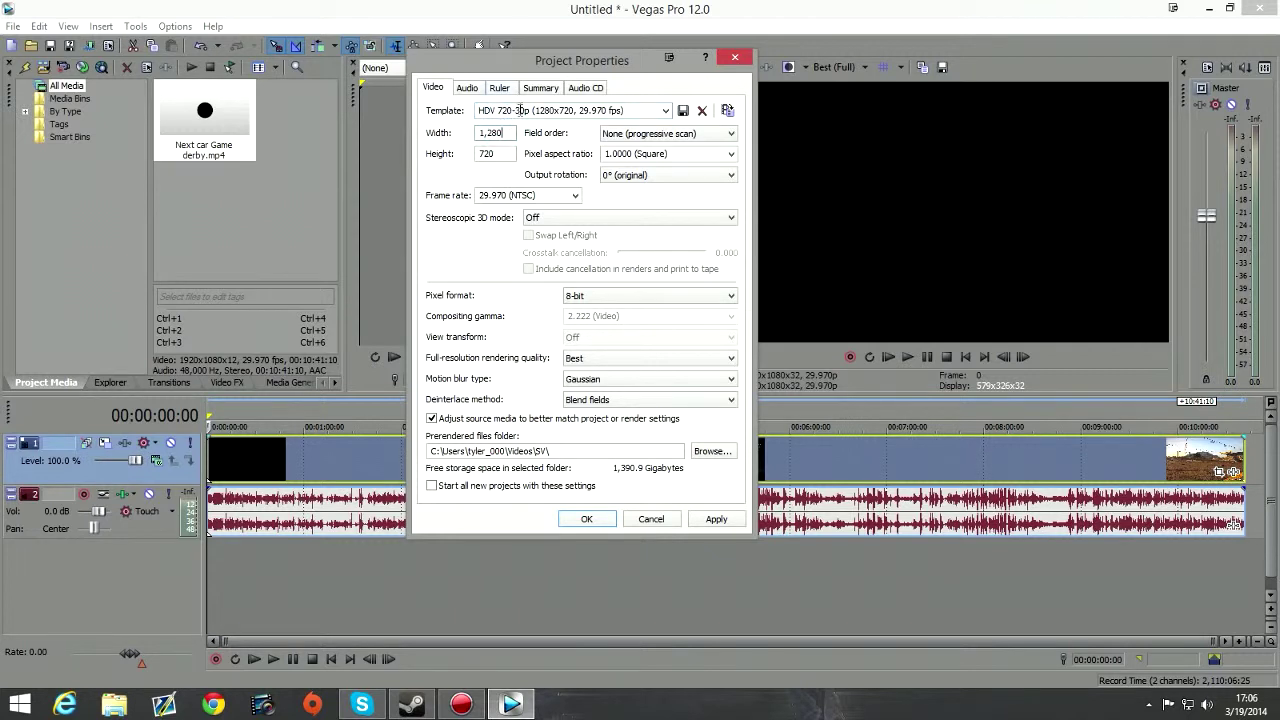
{"action": "mouse_move", "coordinate": [508, 133]}
{"action": "left_mouse_down"}
{"action": "mouse_move", "coordinate": [450, 136]}
{"action": "mouse_move", "coordinate": [512, 134]}
{"action": "left_mouse_up"}
{"action": "left_click", "coordinate": [626, 135]}
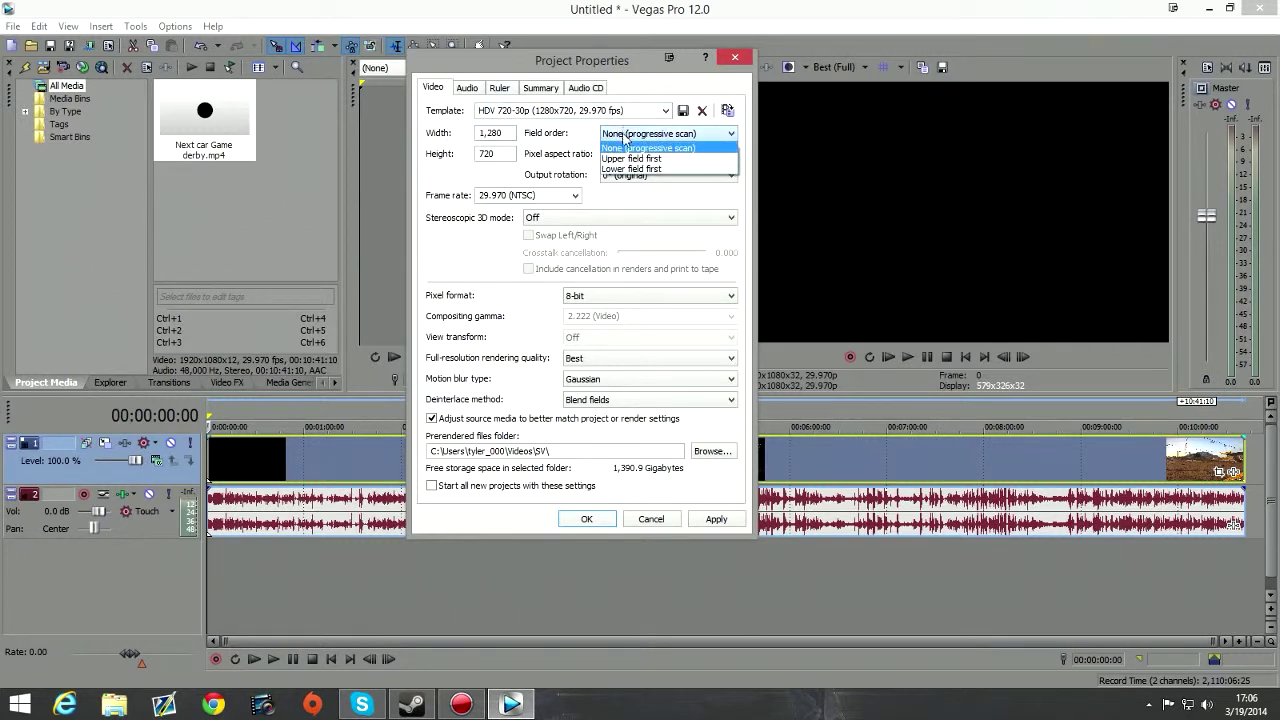
{"action": "left_click", "coordinate": [626, 137]}
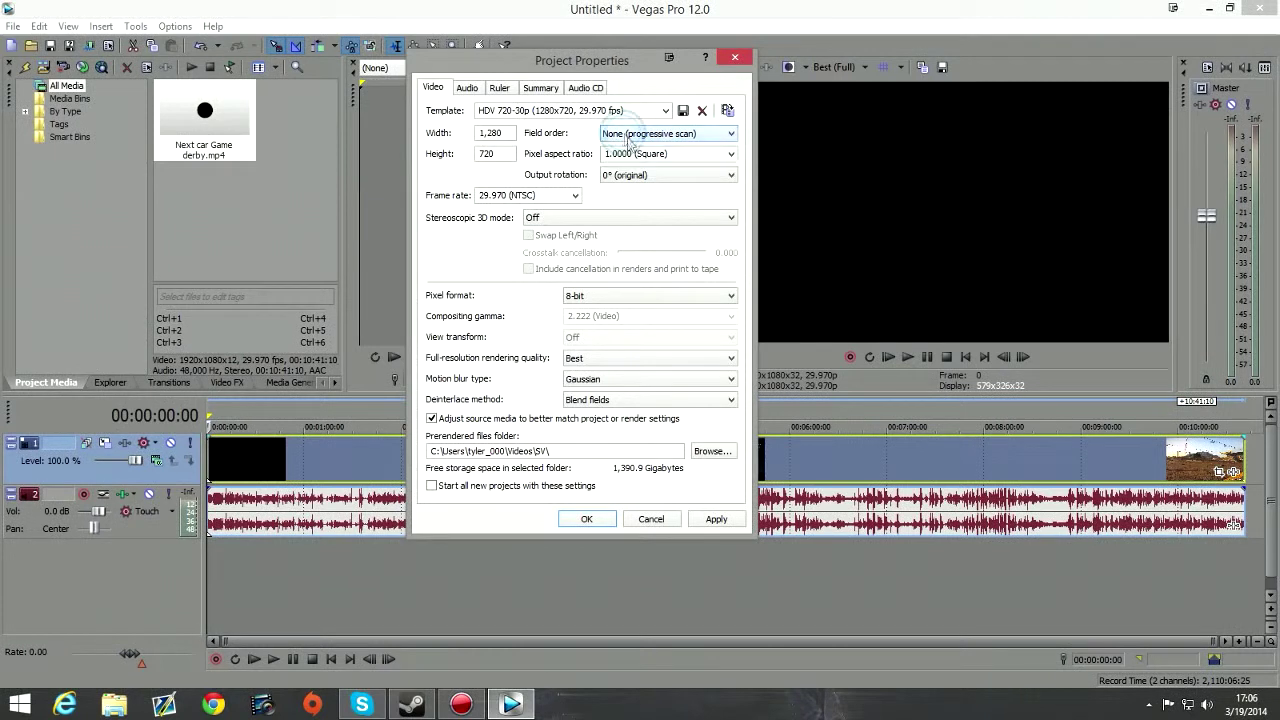
{"action": "left_click", "coordinate": [731, 156]}
{"action": "left_click", "coordinate": [730, 156]}
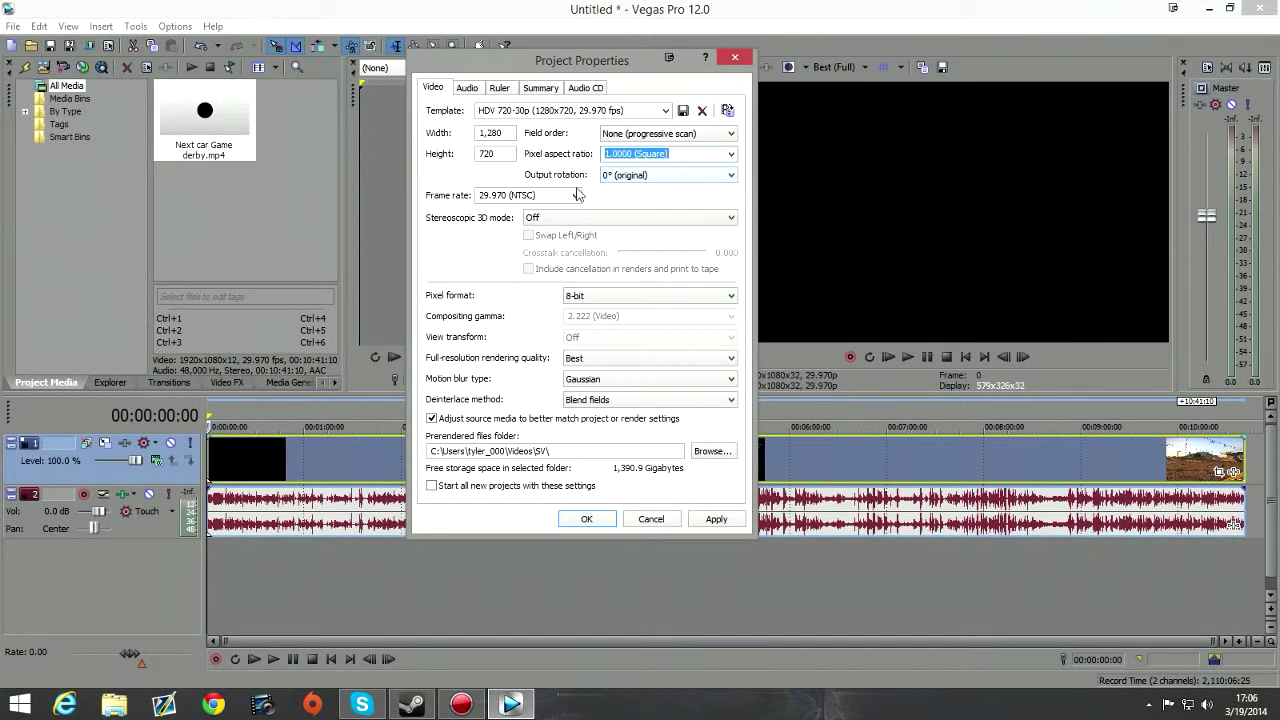
- Review the pixel format, rendering quality, motion blur and deinterlace options, keeping 8-bit, Best, Gaussian and Blend fields
{"action": "left_click", "coordinate": [598, 299]}
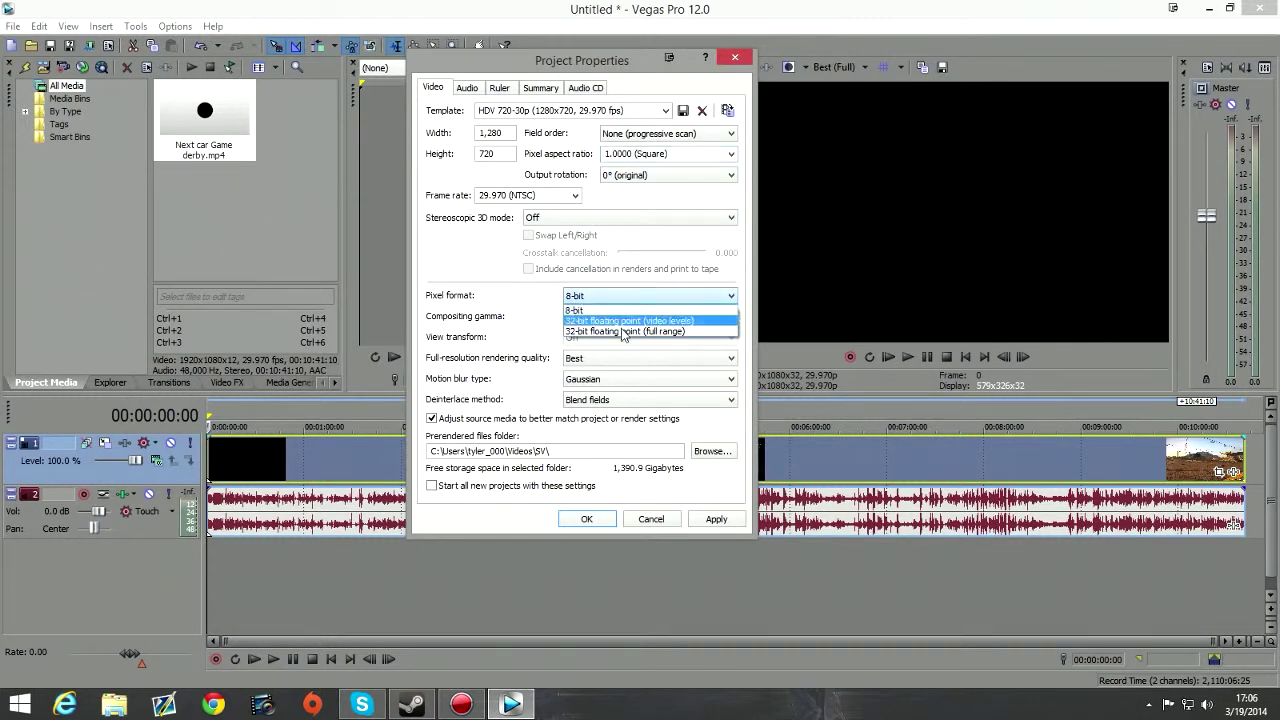
{"action": "left_click", "coordinate": [621, 309]}
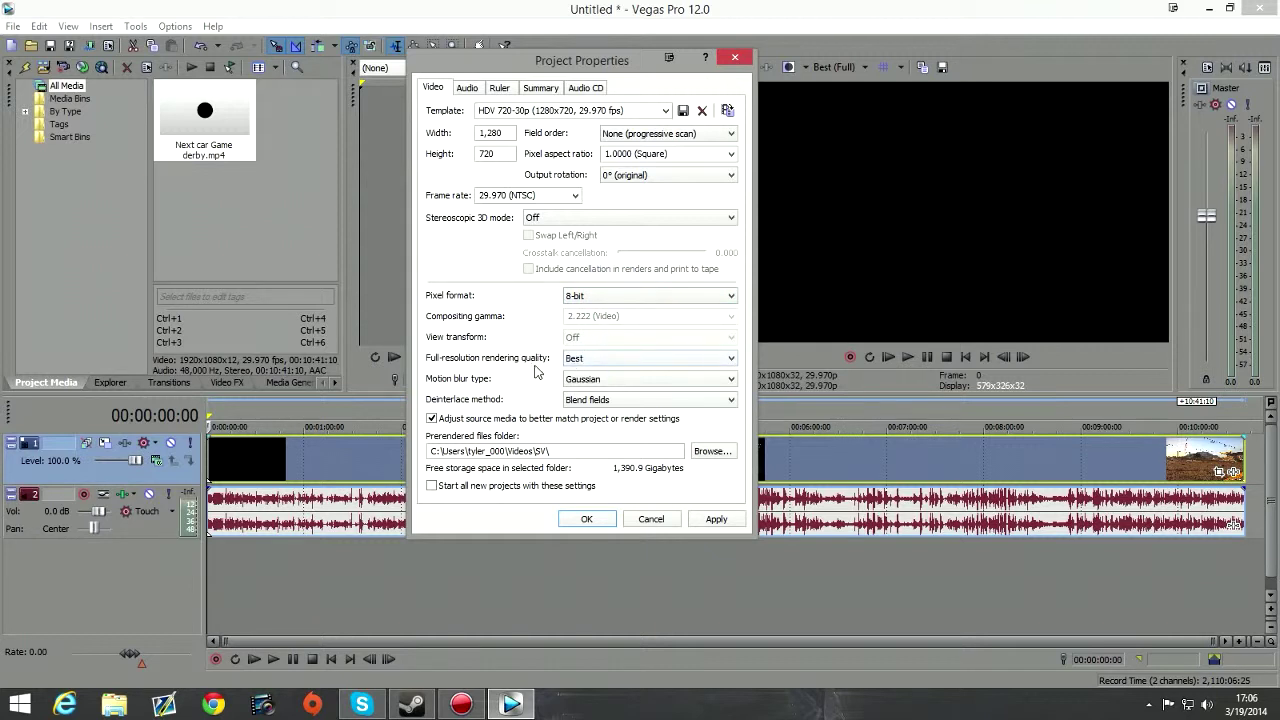
{"action": "left_click", "coordinate": [590, 360]}
{"action": "left_click", "coordinate": [592, 369]}
{"action": "left_click", "coordinate": [606, 381]}
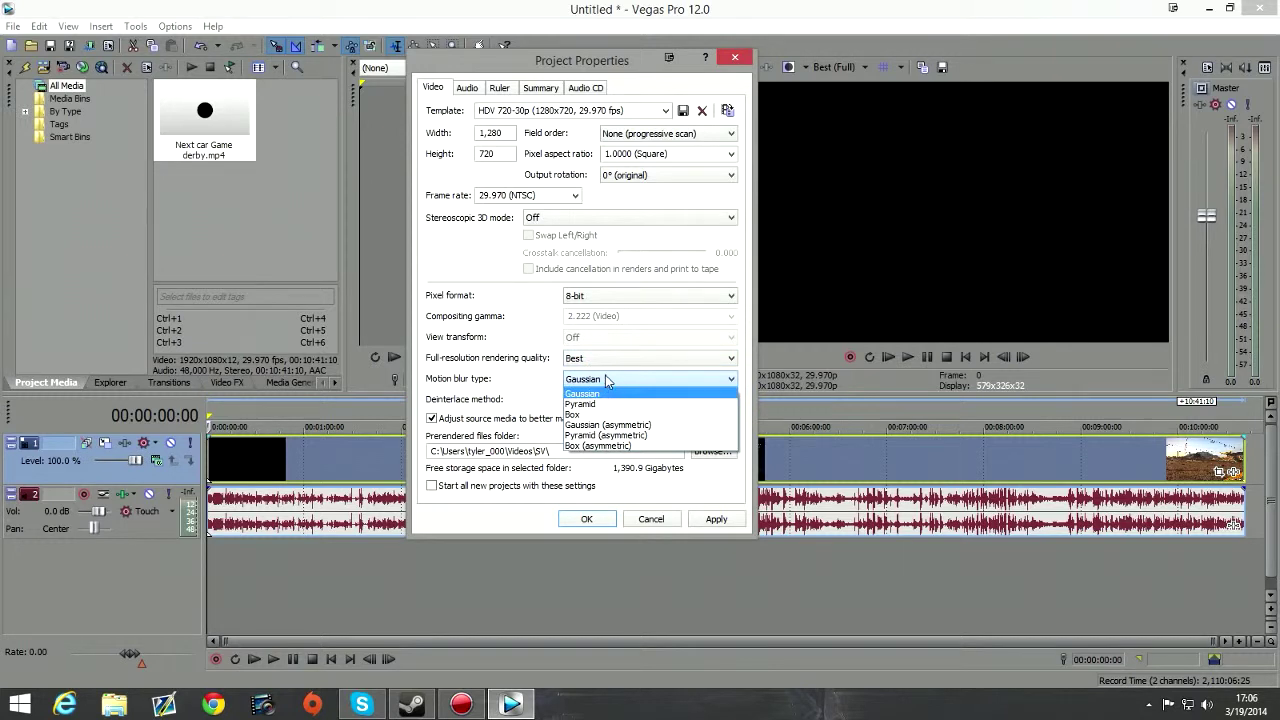
{"action": "left_click", "coordinate": [607, 384]}
{"action": "left_click", "coordinate": [606, 399]}
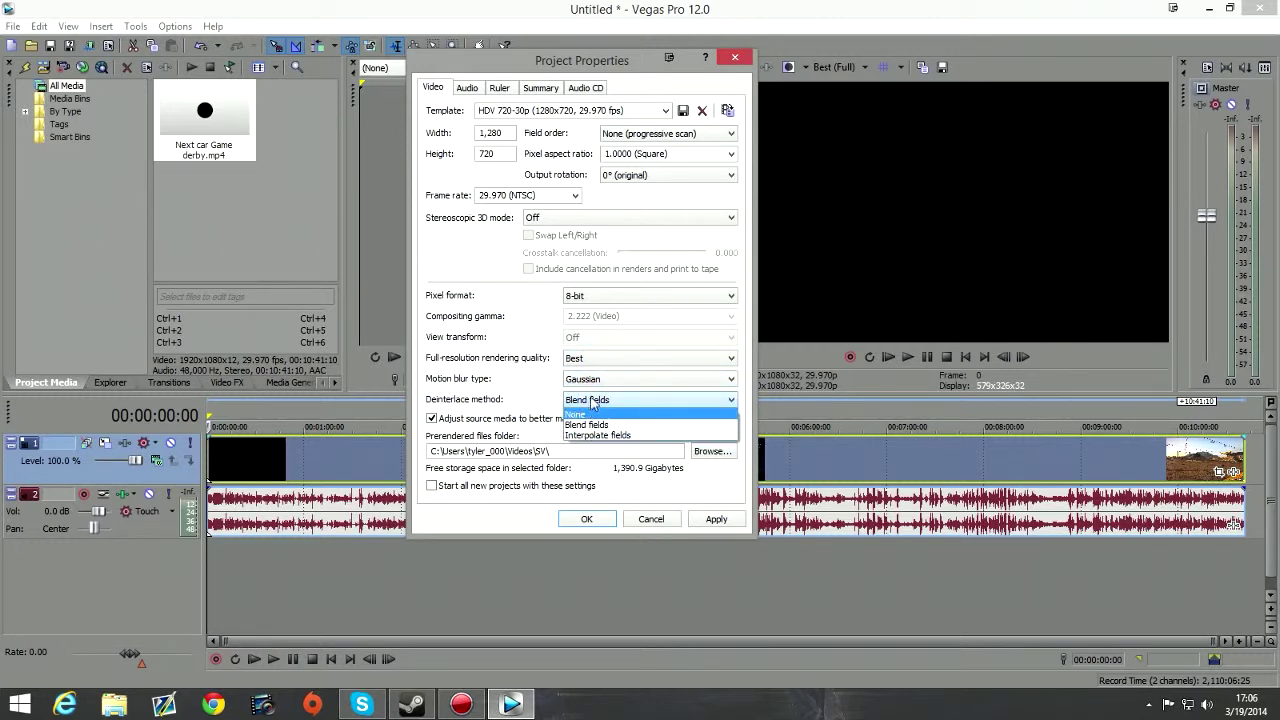
{"action": "left_click", "coordinate": [593, 400]}
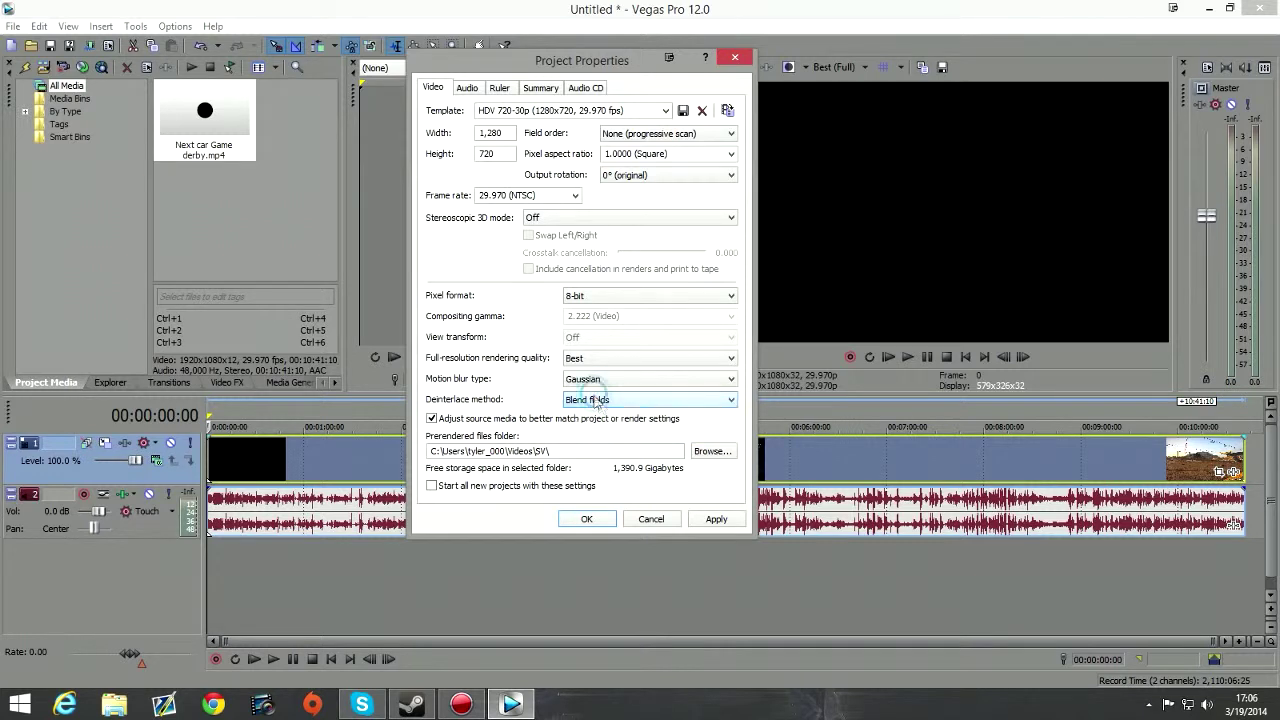
- Enable Start all new projects with these settings, apply it, check the prerendered files folder and accept the project properties
{"action": "left_click", "coordinate": [432, 487]}
{"action": "left_click", "coordinate": [716, 519]}
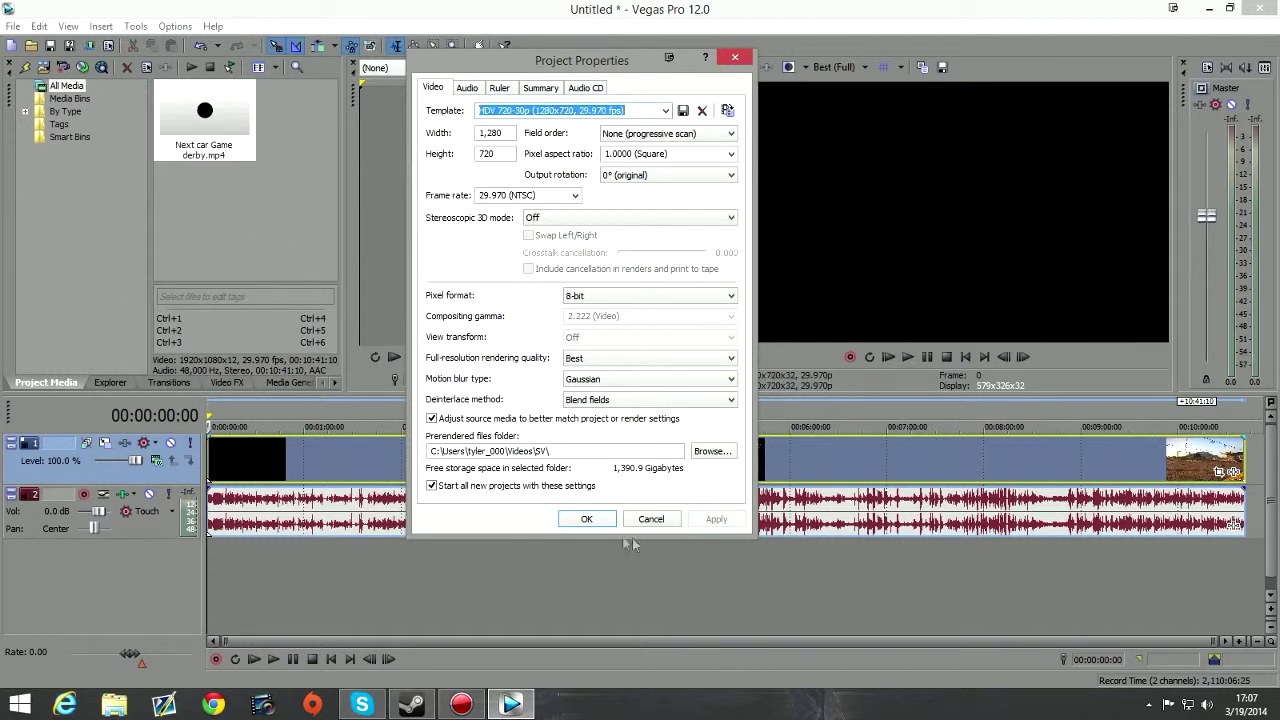
{"action": "left_click_drag", "start_coordinate": [434, 451], "coordinate": [400, 441]}
{"action": "left_click", "coordinate": [585, 451]}
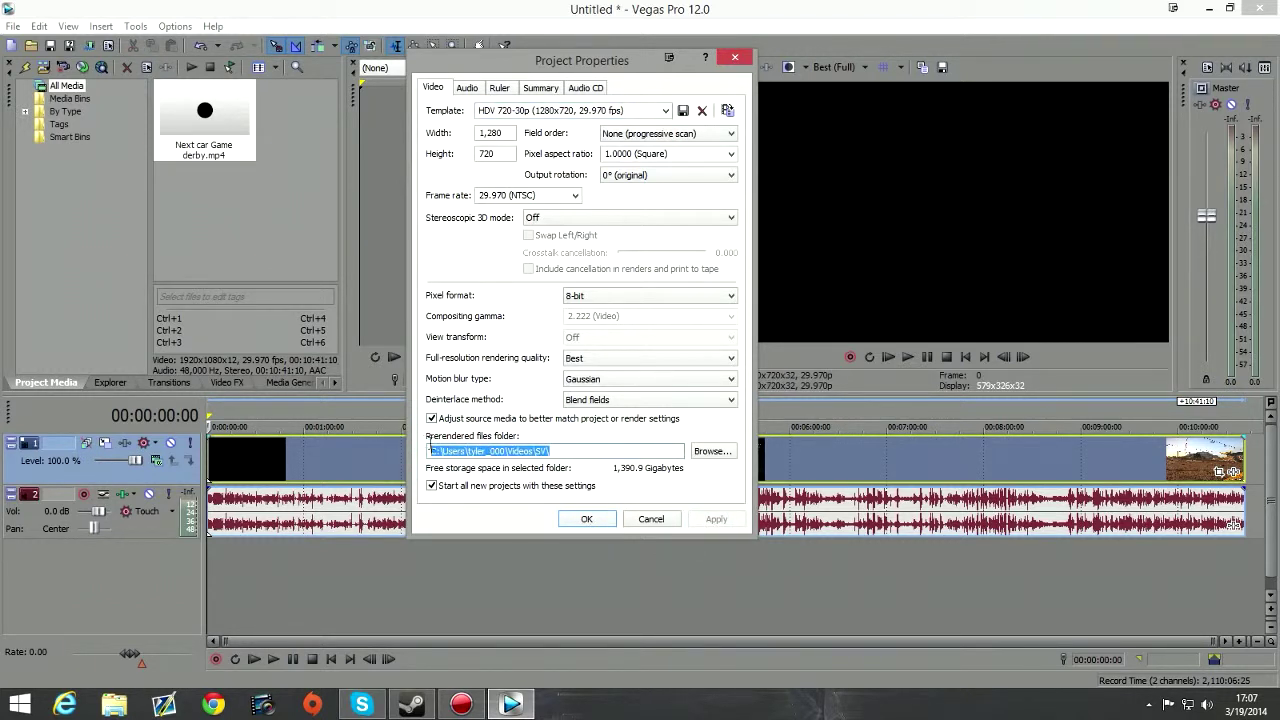
{"action": "left_click", "coordinate": [569, 456]}
{"action": "mouse_move", "coordinate": [561, 452]}
{"action": "left_mouse_down"}
{"action": "mouse_move", "coordinate": [570, 460]}
{"action": "mouse_move", "coordinate": [410, 449]}
{"action": "mouse_move", "coordinate": [553, 452]}
{"action": "left_mouse_up"}
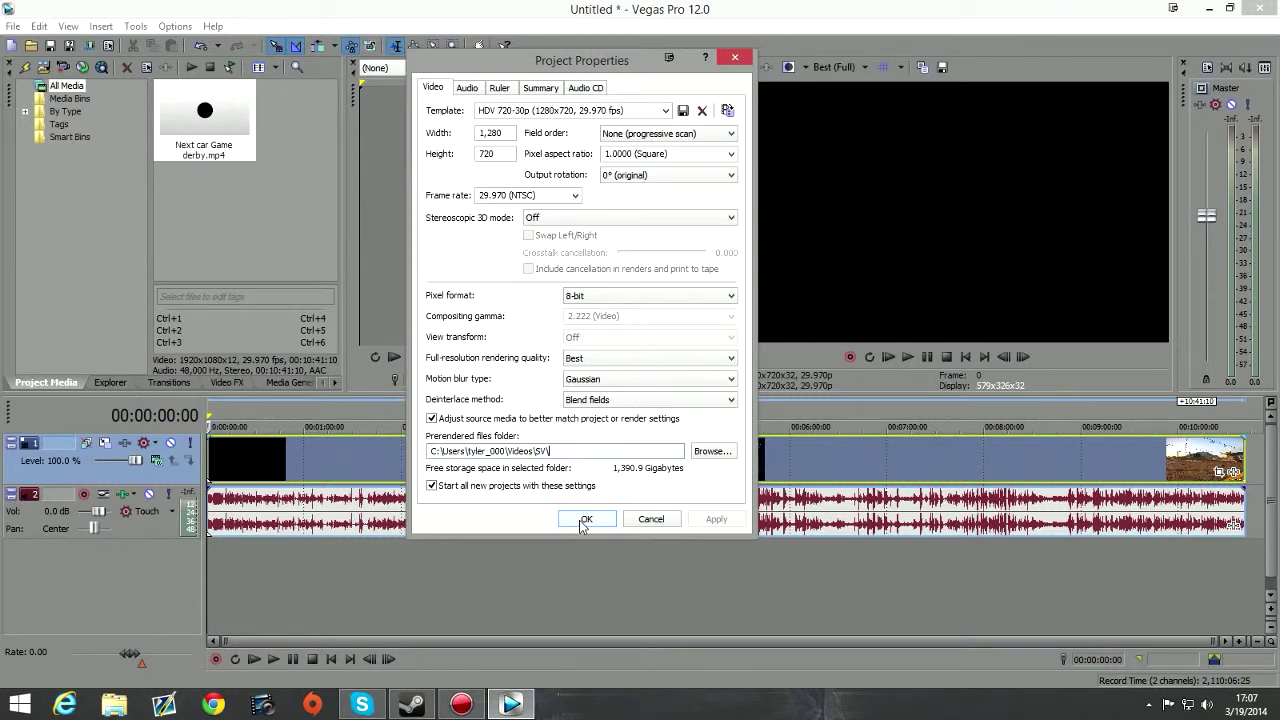
{"action": "left_click", "coordinate": [585, 521]}
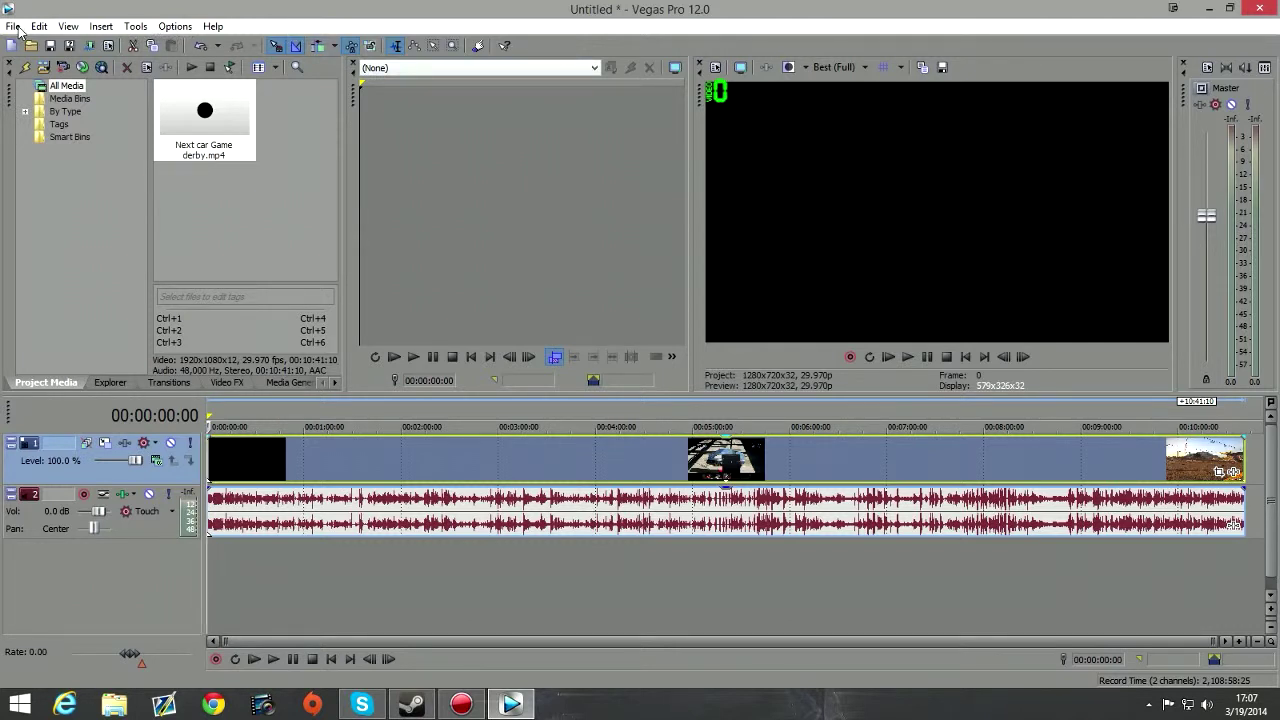
- Briefly preview the clip's start, move to its end, and set the loop region across the whole clip
{"action": "left_click", "coordinate": [907, 357]}
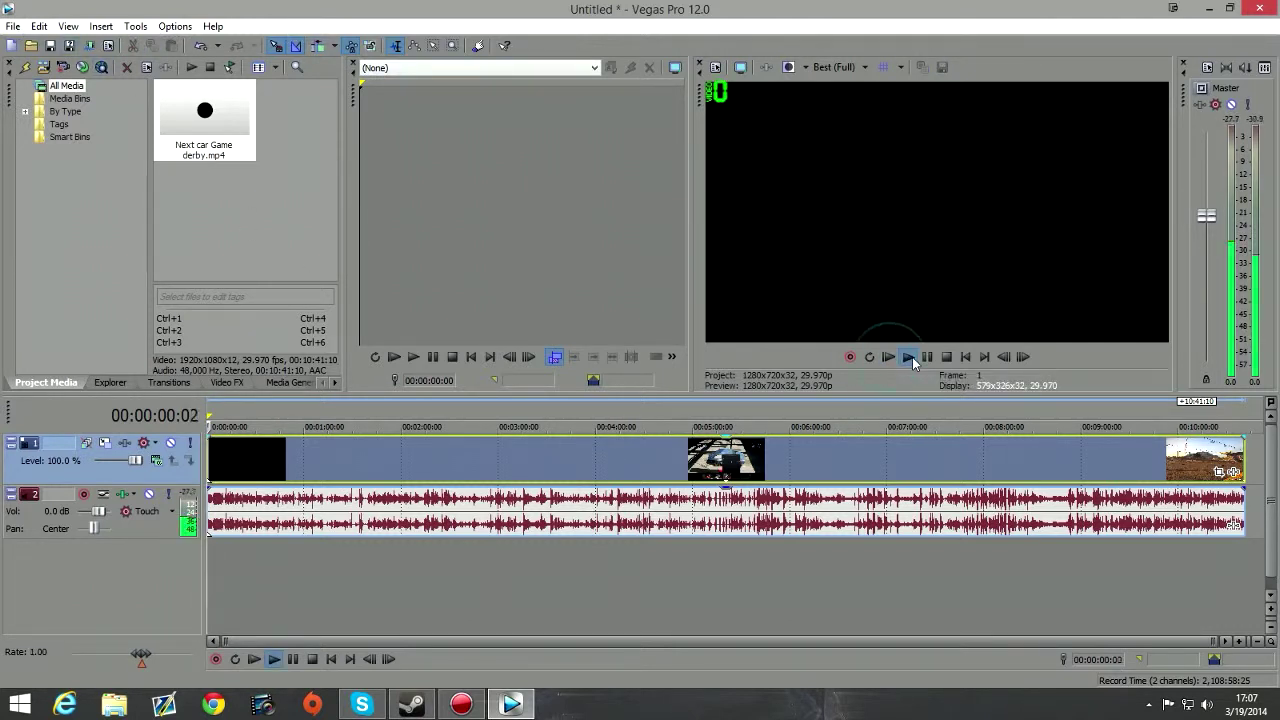
{"action": "left_click", "coordinate": [927, 357]}
{"action": "left_click", "coordinate": [1214, 460]}
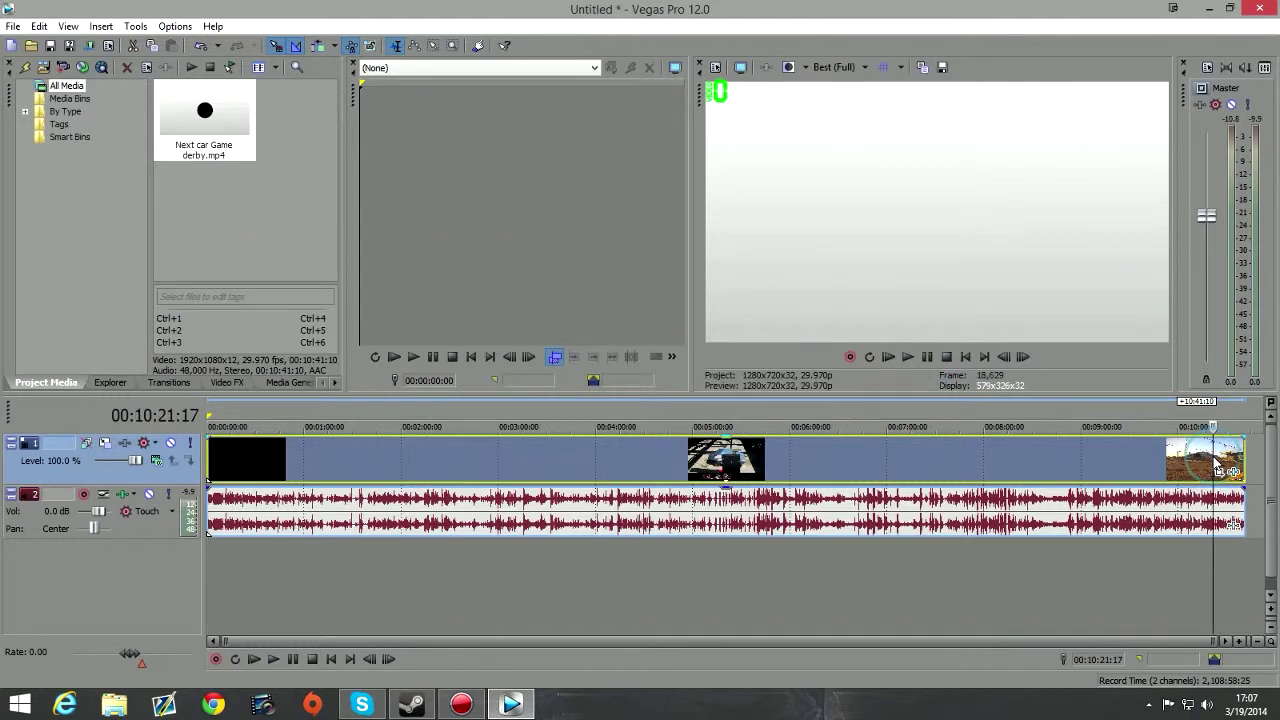
{"action": "left_click", "coordinate": [1228, 454]}
{"action": "left_click", "coordinate": [1240, 451]}
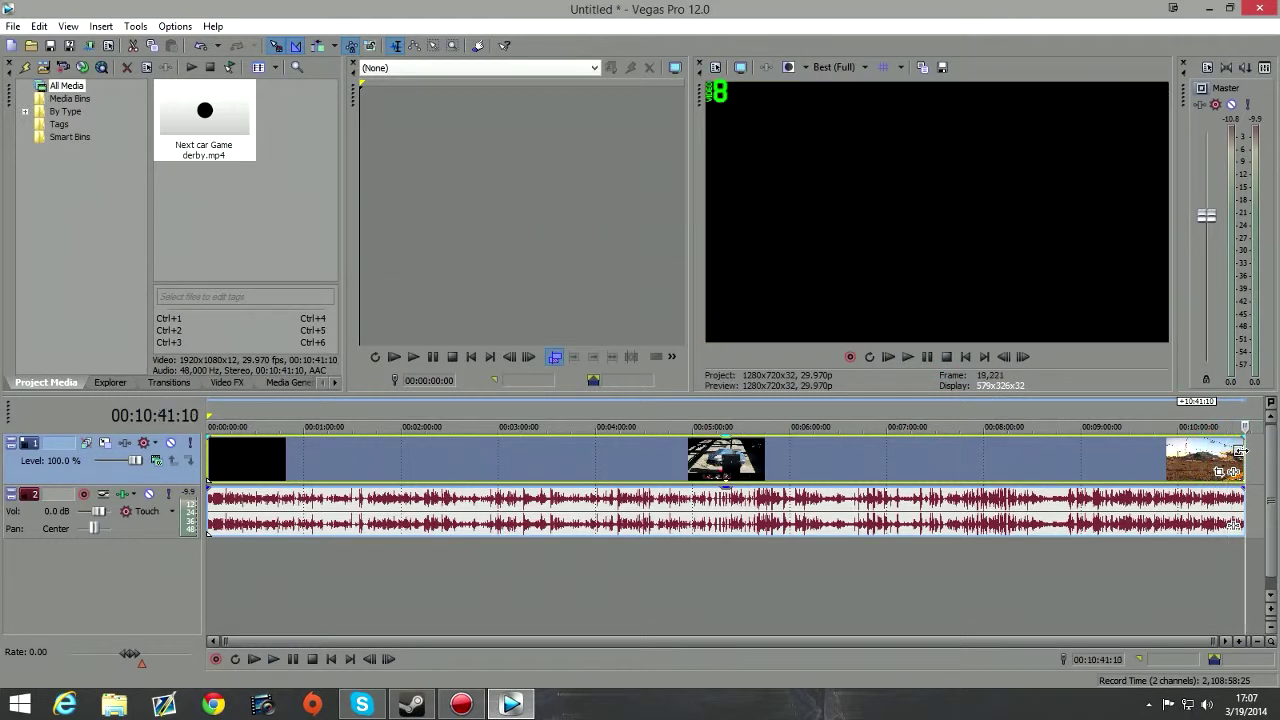
{"action": "left_click_drag", "start_coordinate": [206, 411], "coordinate": [1244, 412]}
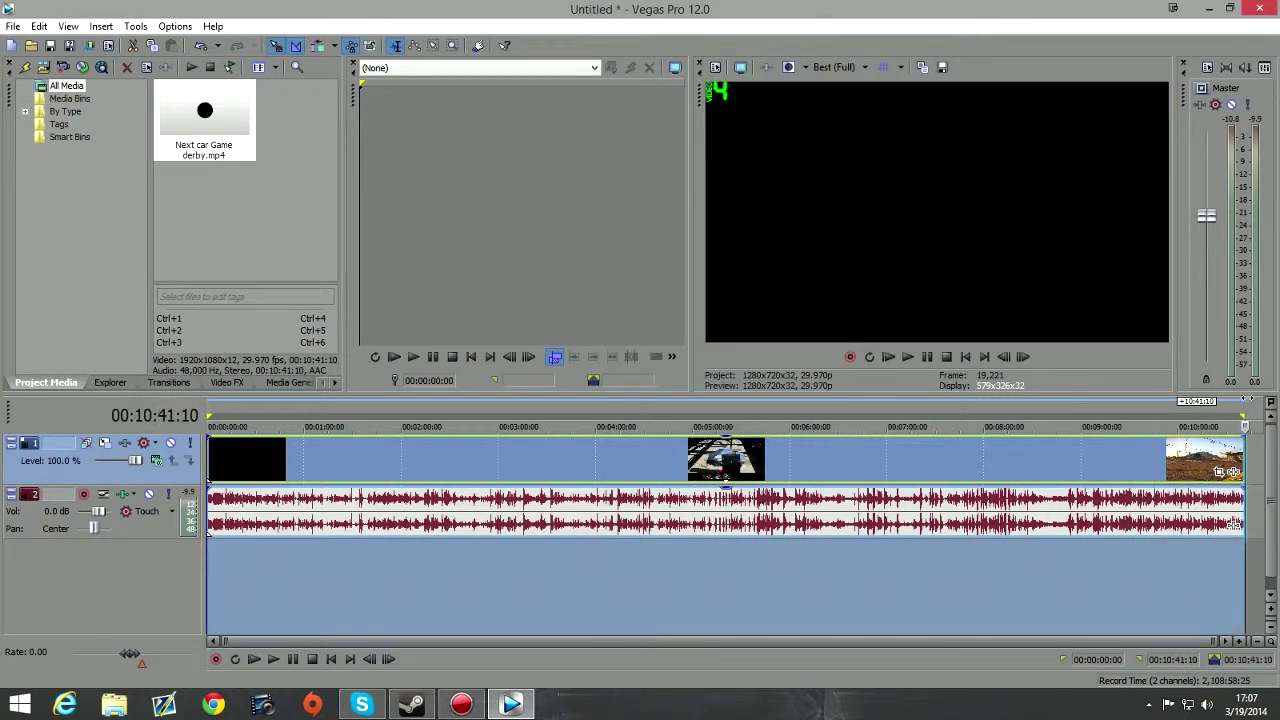
- Open the Render As settings and choose the Internet 1280x720-30p template under Sony AVC/MVC
{"action": "left_click", "coordinate": [13, 26]}
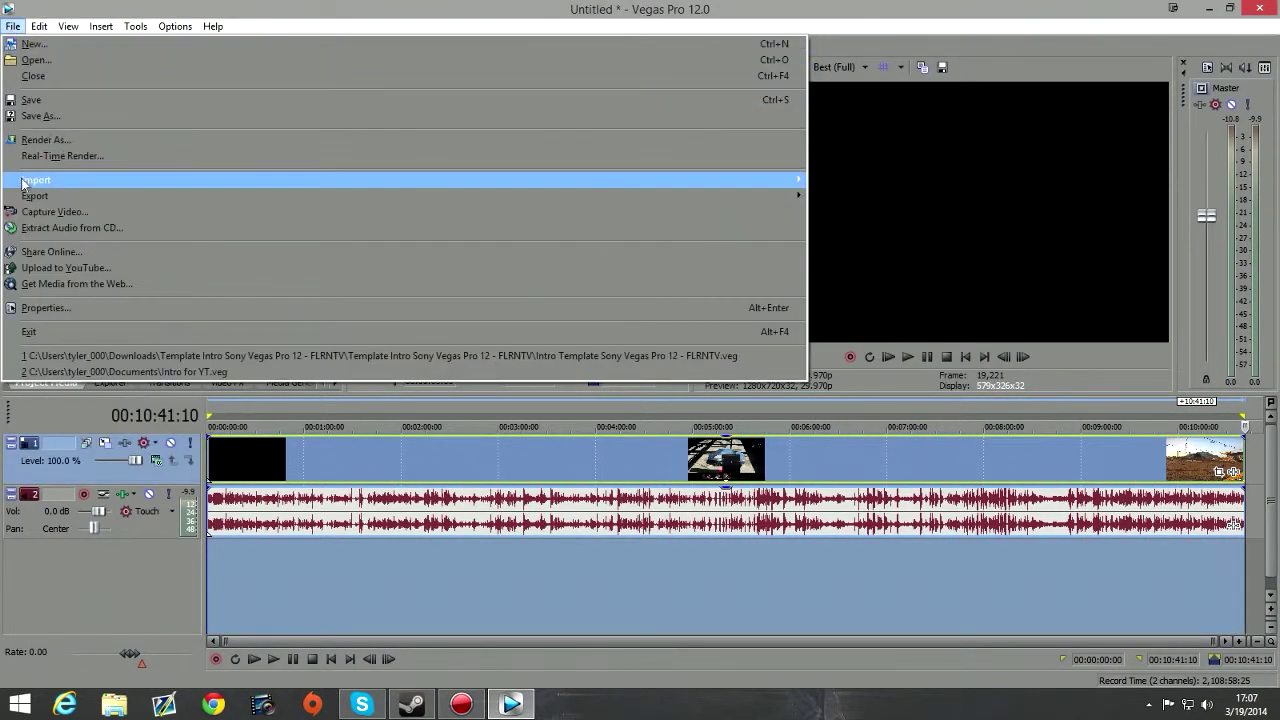
{"action": "left_click", "coordinate": [58, 140]}
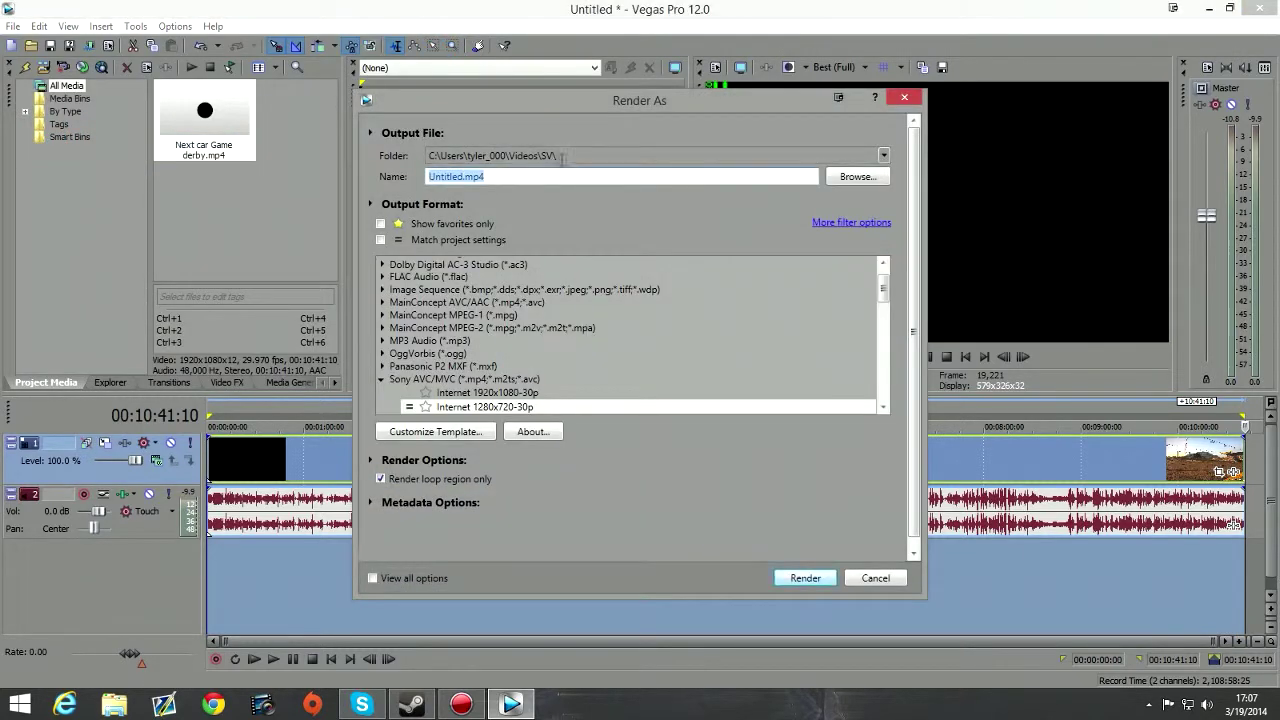
{"action": "left_click", "coordinate": [381, 379]}
{"action": "scroll", "coordinate": [640, 340], "scroll_direction": "down", "scroll_amount": 2}
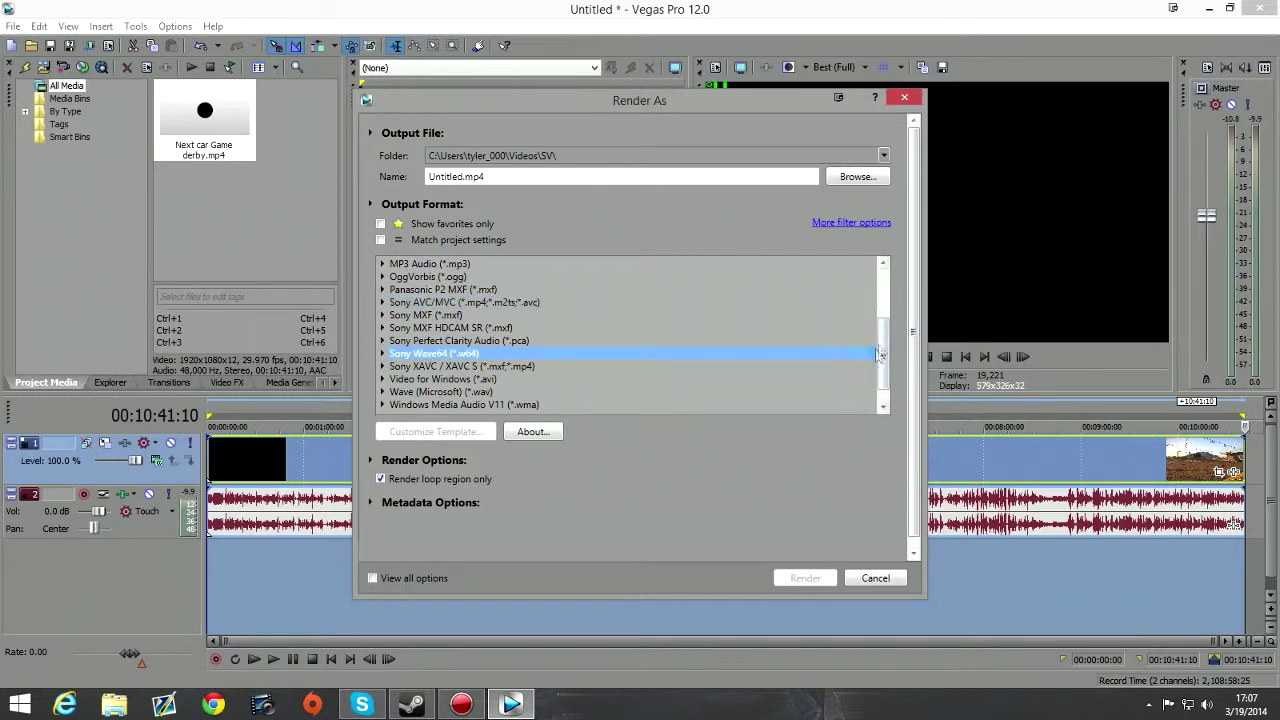
{"action": "scroll", "coordinate": [882, 264], "scroll_direction": "up", "scroll_amount": 2}
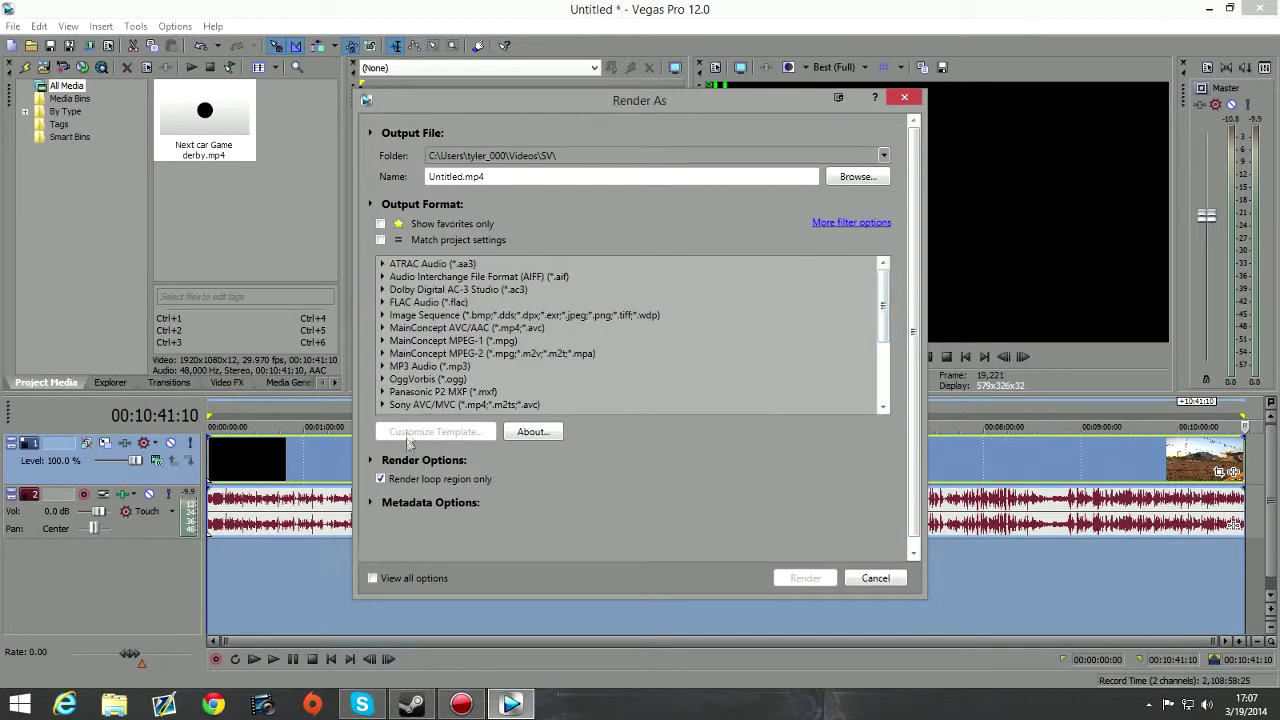
{"action": "left_click", "coordinate": [421, 404]}
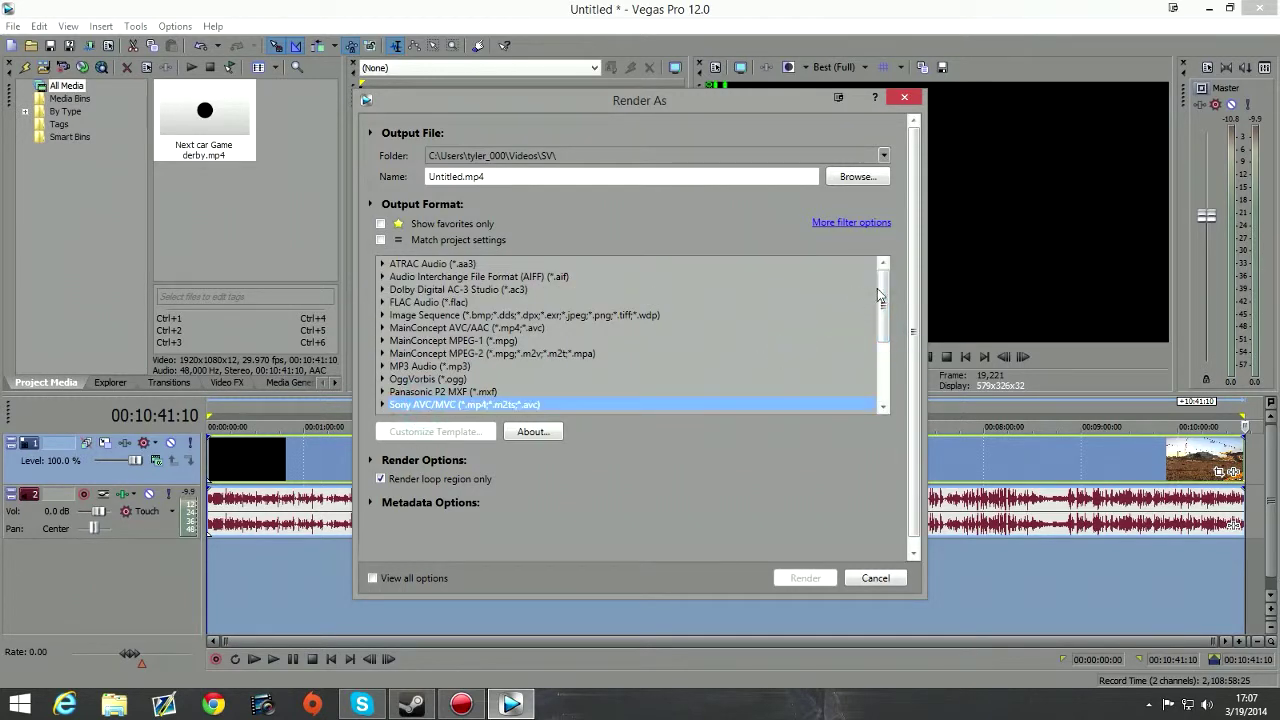
{"action": "left_click_drag", "start_coordinate": [882, 297], "coordinate": [882, 305]}
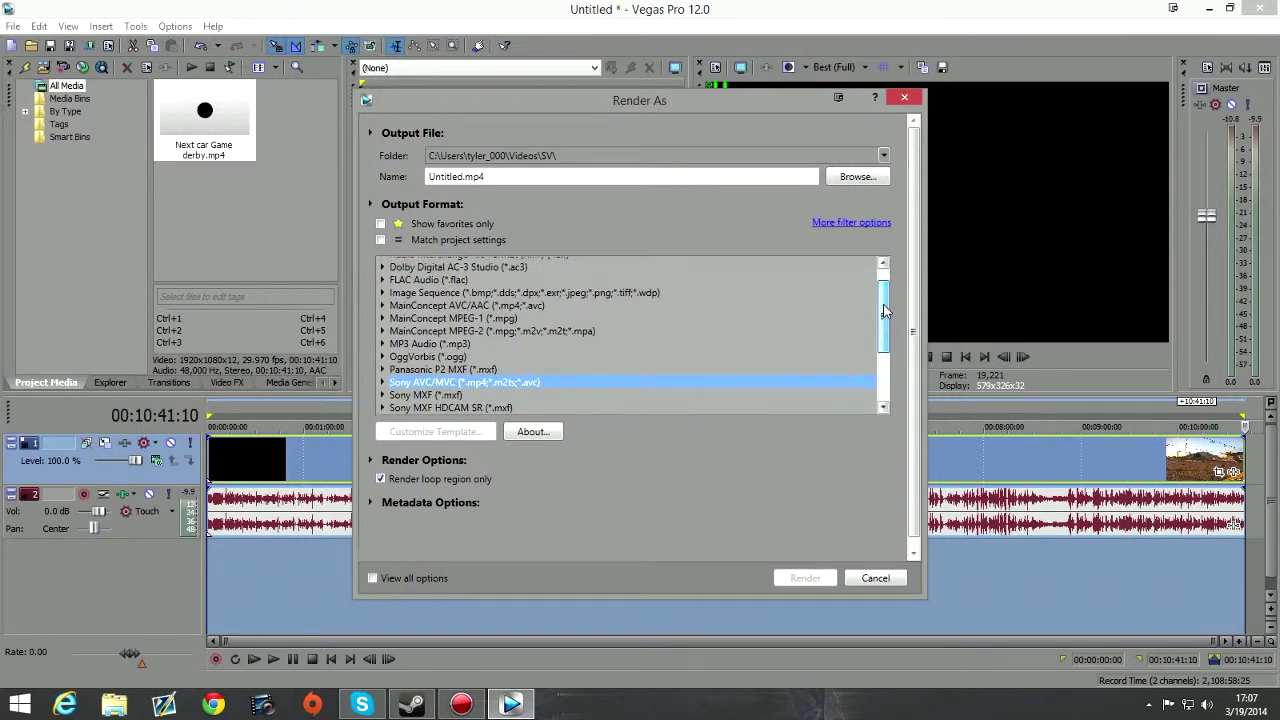
{"action": "left_click", "coordinate": [383, 387]}
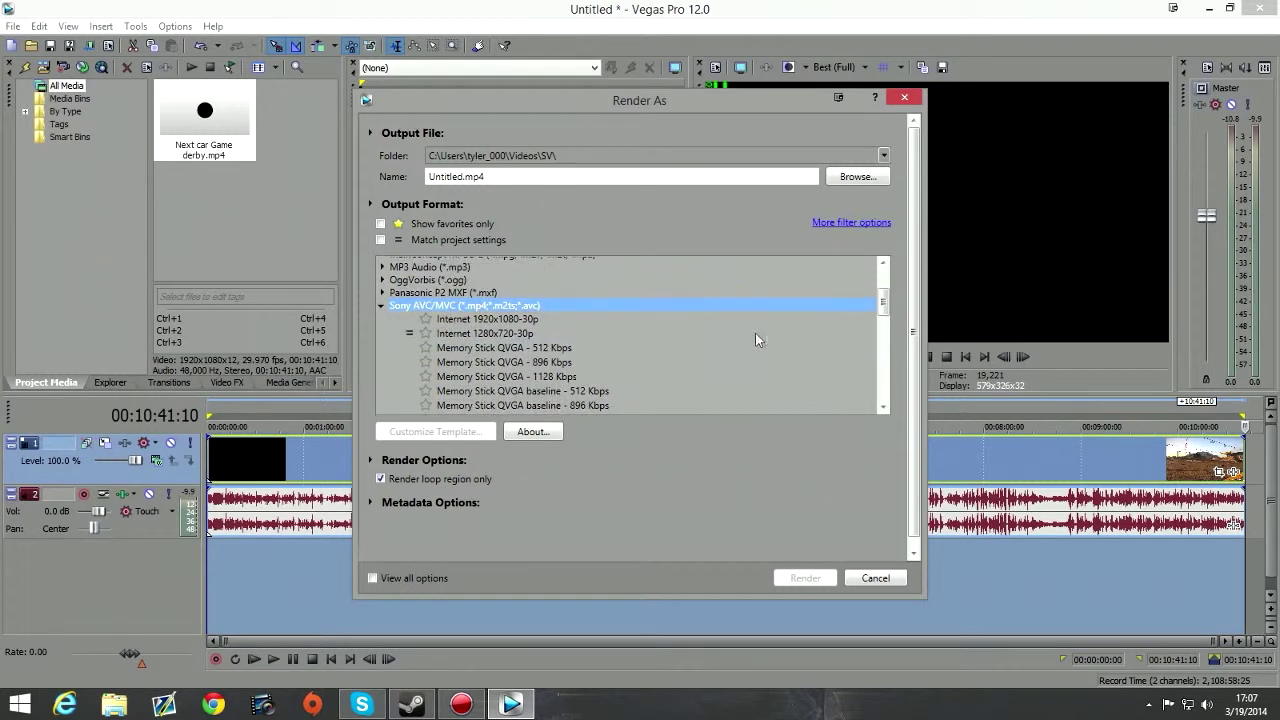
{"action": "left_click", "coordinate": [448, 336]}
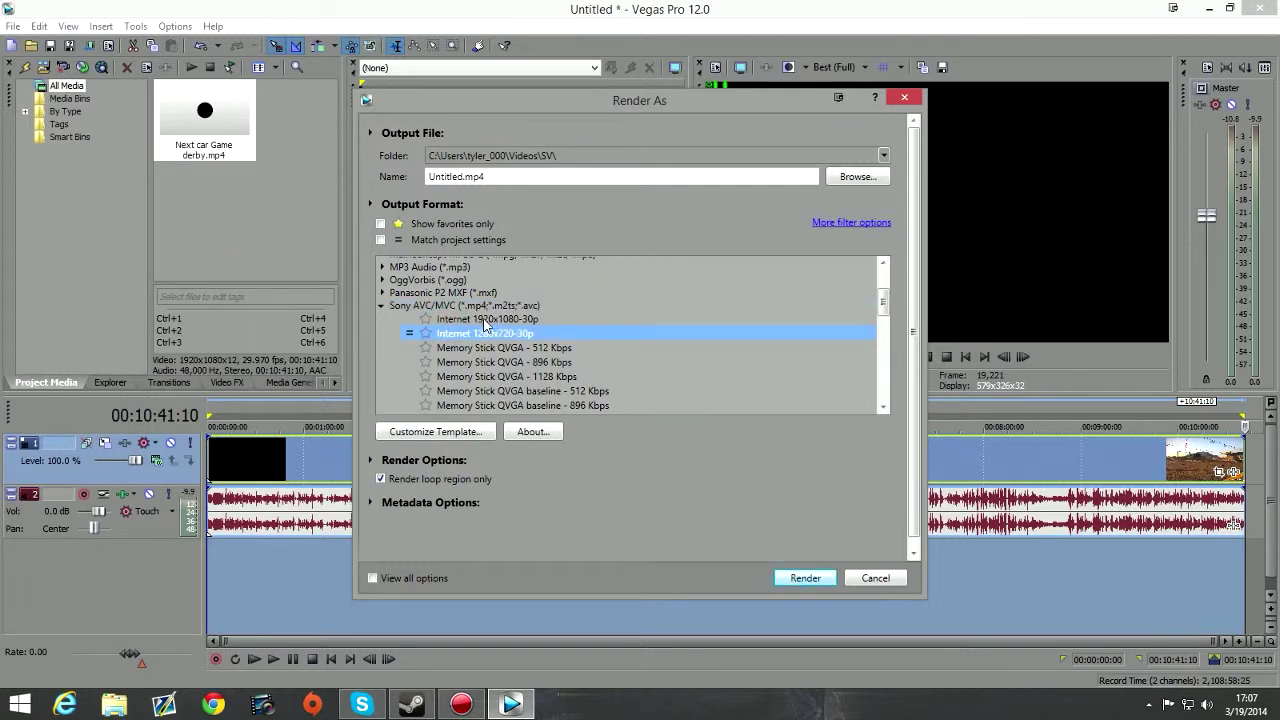
- Open the Internet 1280x720-30p template for customizing, keeping the AVC video format and High definition (1280x720) frame size
{"action": "left_click", "coordinate": [438, 432]}
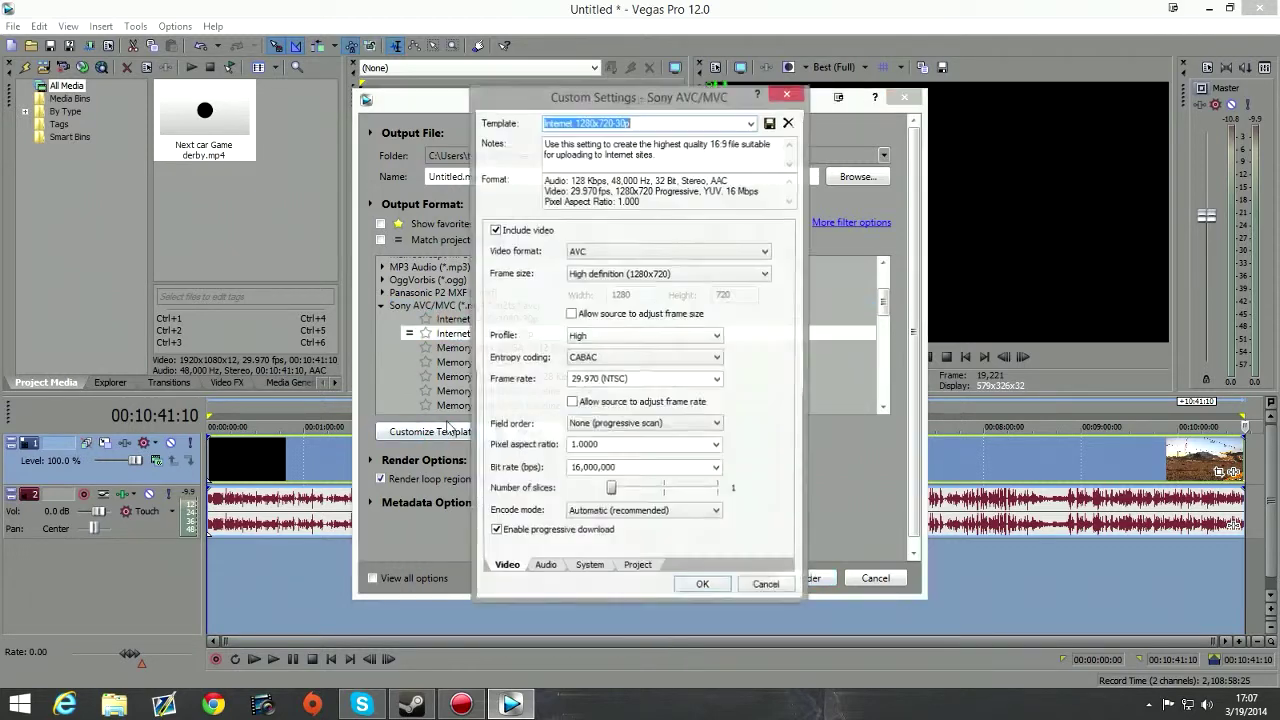
{"action": "left_click", "coordinate": [597, 253]}
{"action": "left_click", "coordinate": [600, 262]}
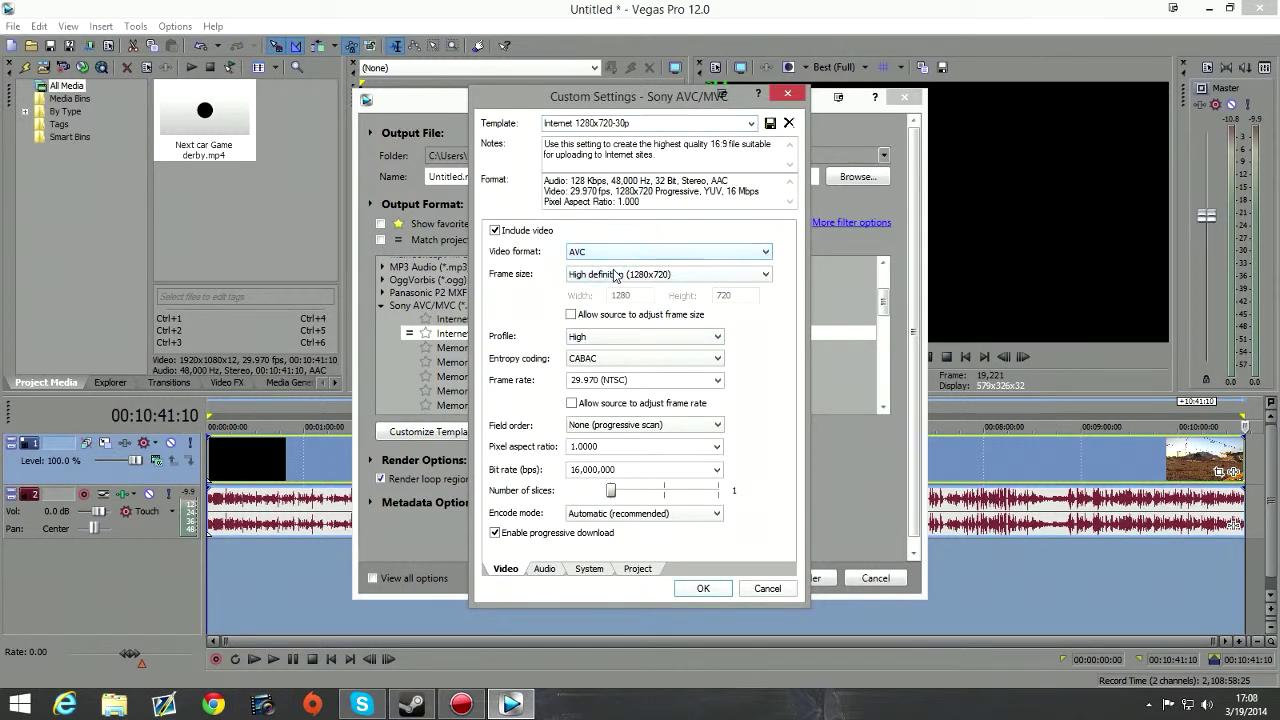
{"action": "left_click", "coordinate": [615, 274]}
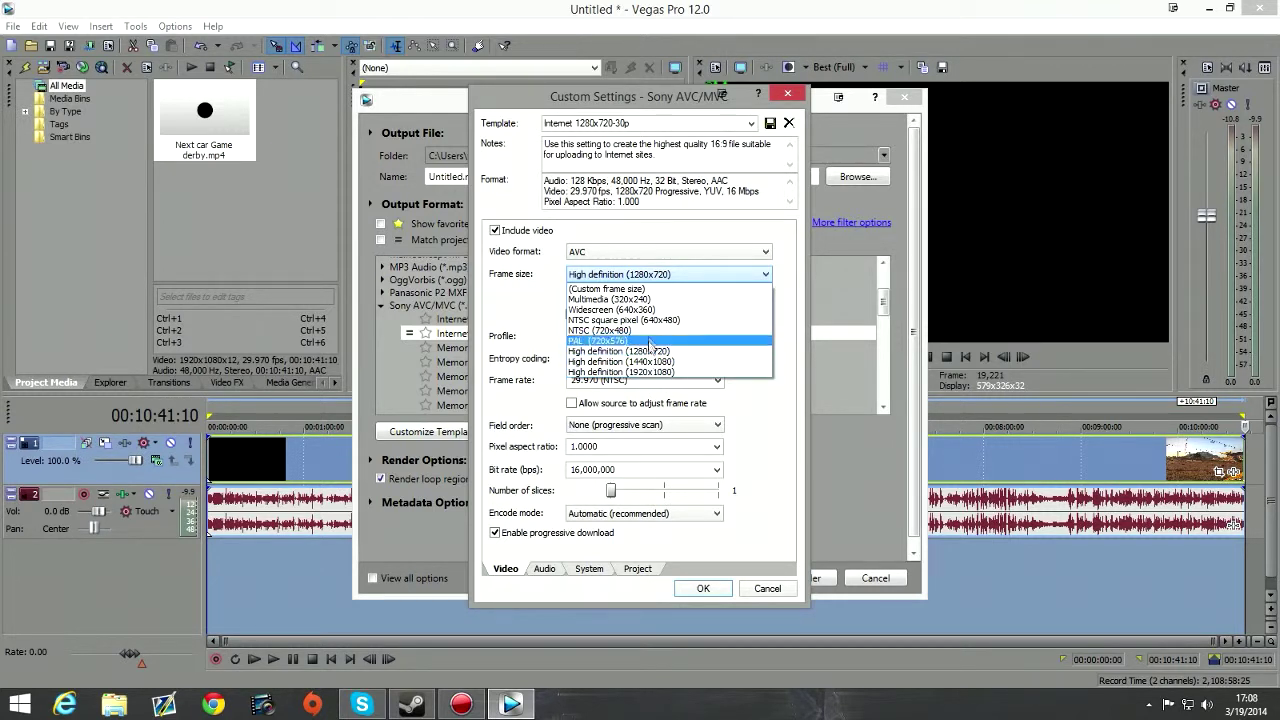
{"action": "left_click", "coordinate": [650, 270]}
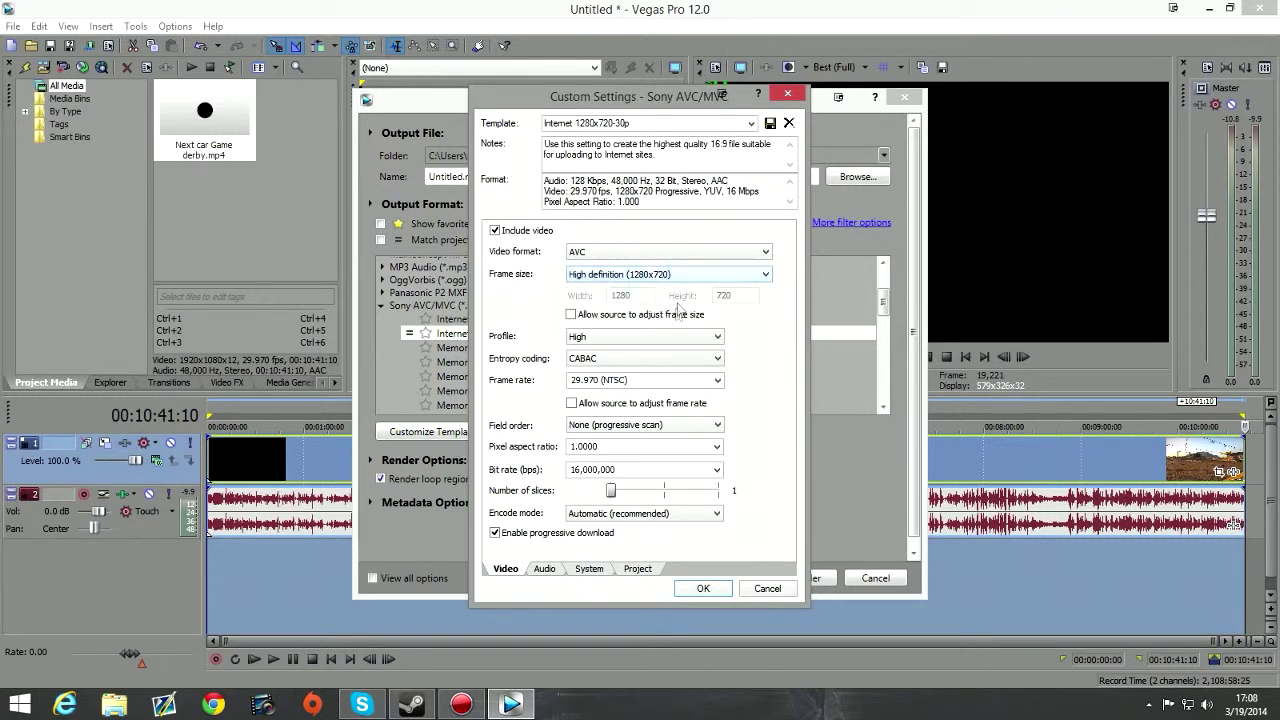
- Keep the High profile and CABAC entropy coding, and set the frame rate to 59.940 (Double NTSC)
{"action": "left_click", "coordinate": [651, 338]}
{"action": "left_click", "coordinate": [650, 350]}
{"action": "left_click", "coordinate": [643, 360]}
{"action": "left_click", "coordinate": [643, 360]}
{"action": "left_click", "coordinate": [717, 381]}
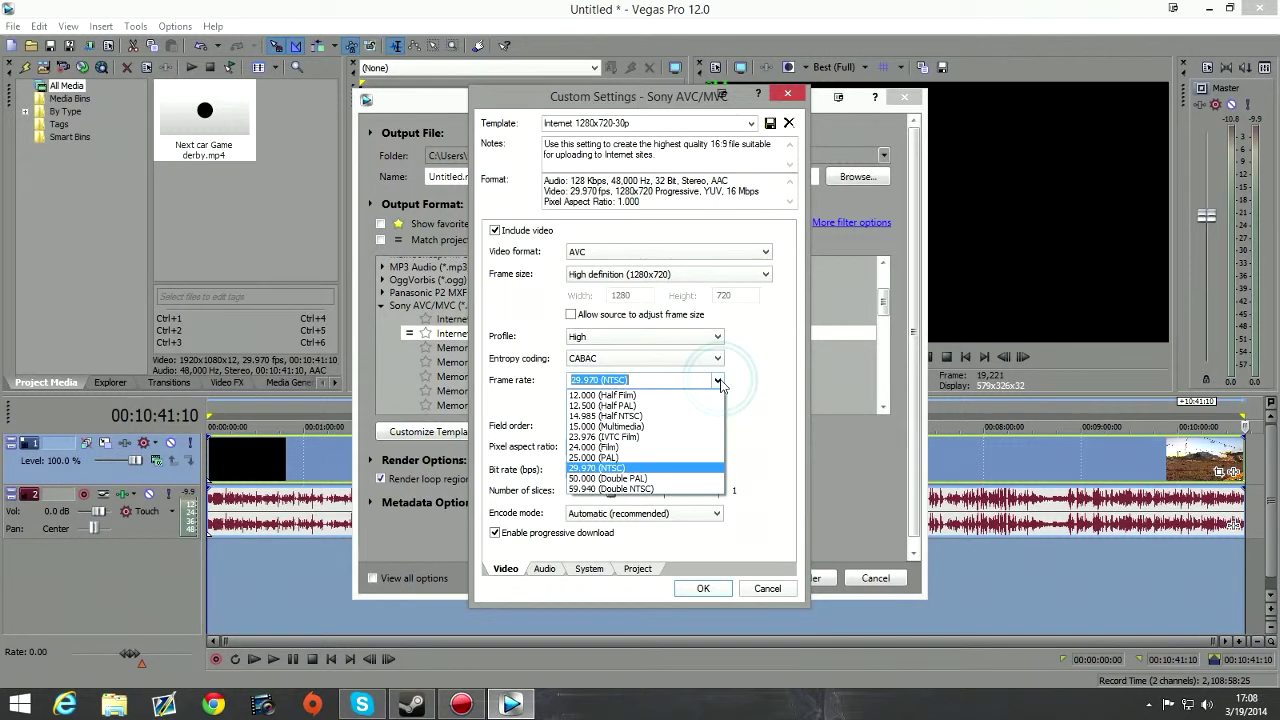
{"action": "left_click", "coordinate": [657, 491]}
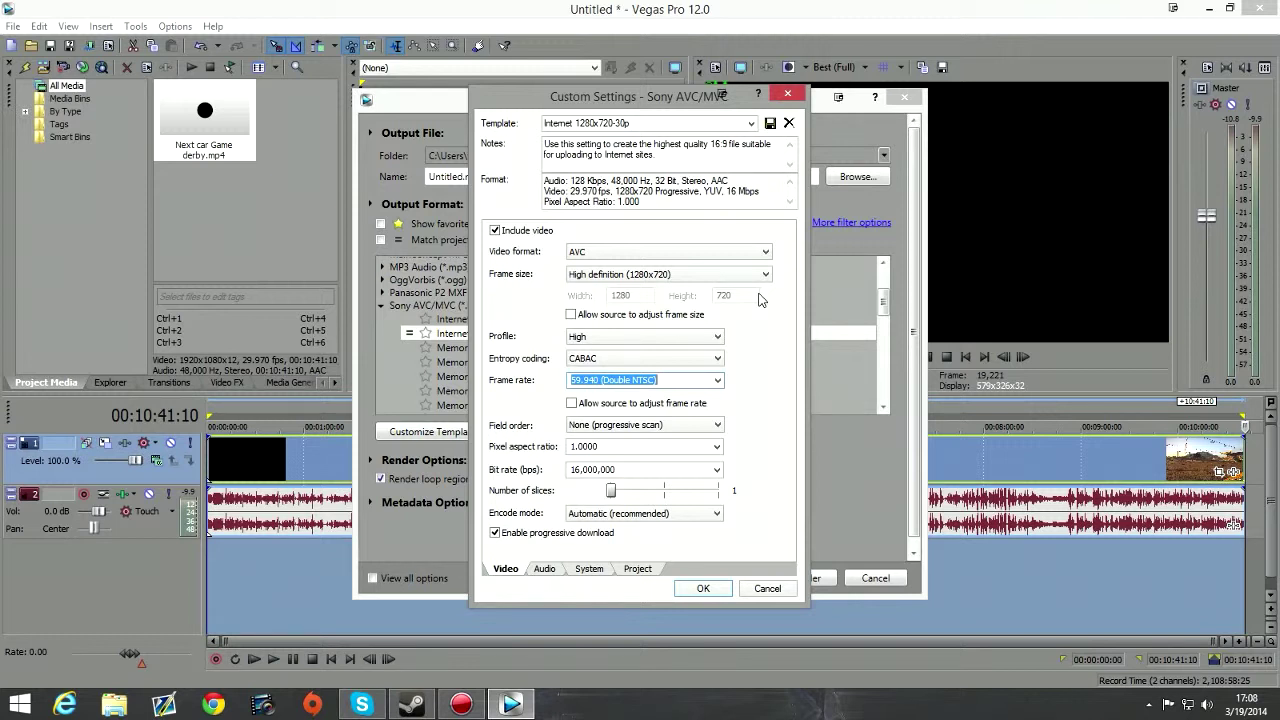
- Review the field order, pixel aspect ratio and bit rate options, keeping None (progressive scan), 1.0000 and 16,000,000 bps
{"action": "left_click", "coordinate": [673, 435]}
{"action": "left_click", "coordinate": [674, 433]}
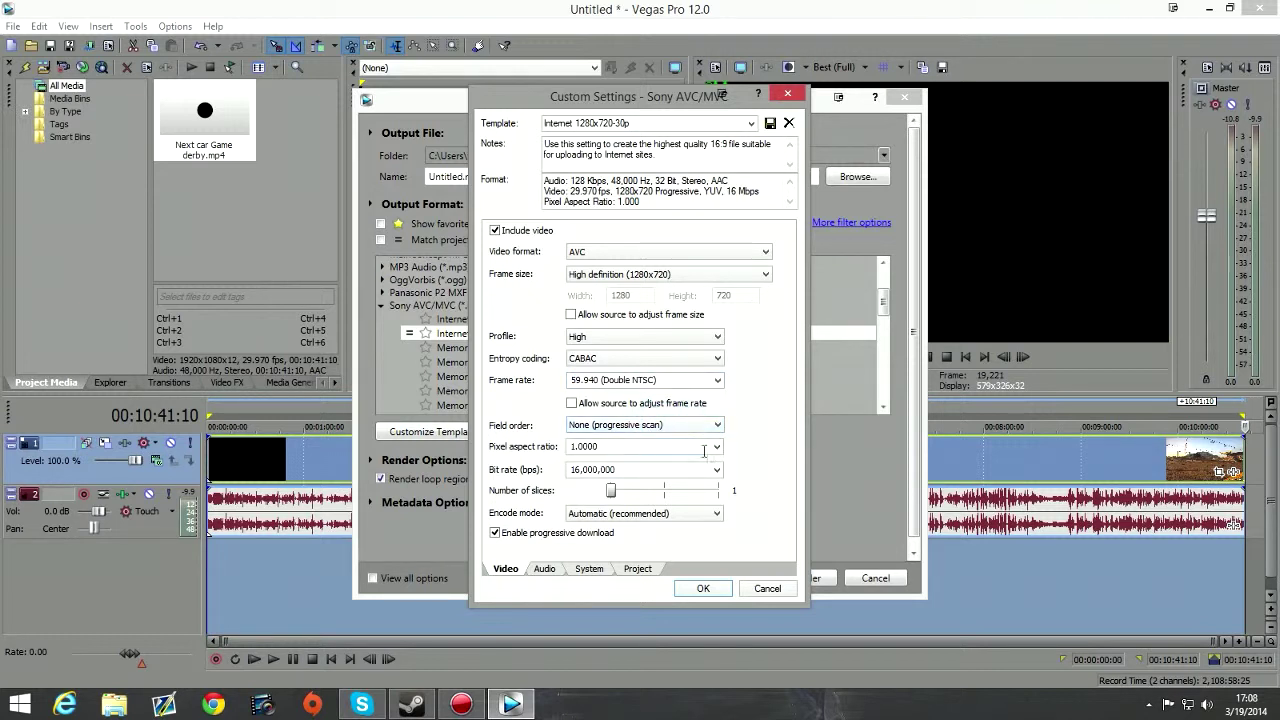
{"action": "left_click", "coordinate": [717, 447]}
{"action": "left_click", "coordinate": [717, 447]}
{"action": "left_click", "coordinate": [716, 470]}
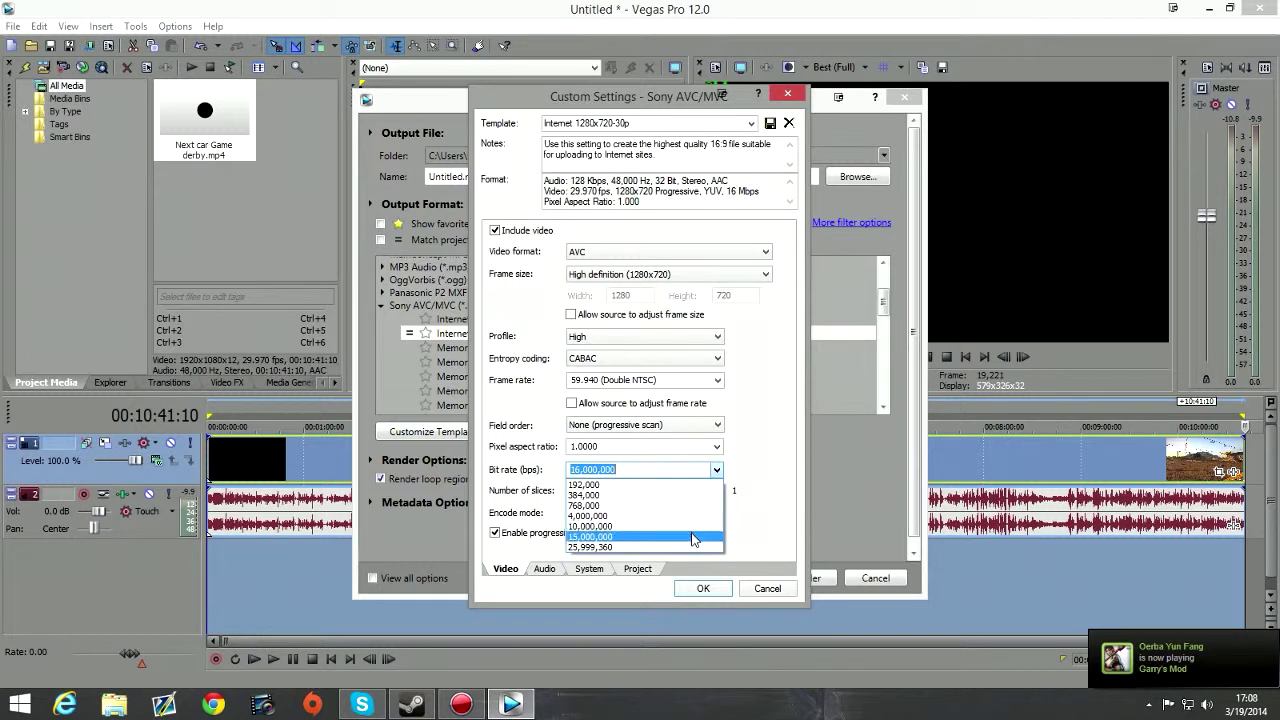
{"action": "left_click", "coordinate": [717, 469]}
- Set the number of slices to 5, keep the Automatic encode mode, and enable Allow source to adjust frame rate
{"action": "left_click_drag", "start_coordinate": [611, 490], "coordinate": [667, 495]}
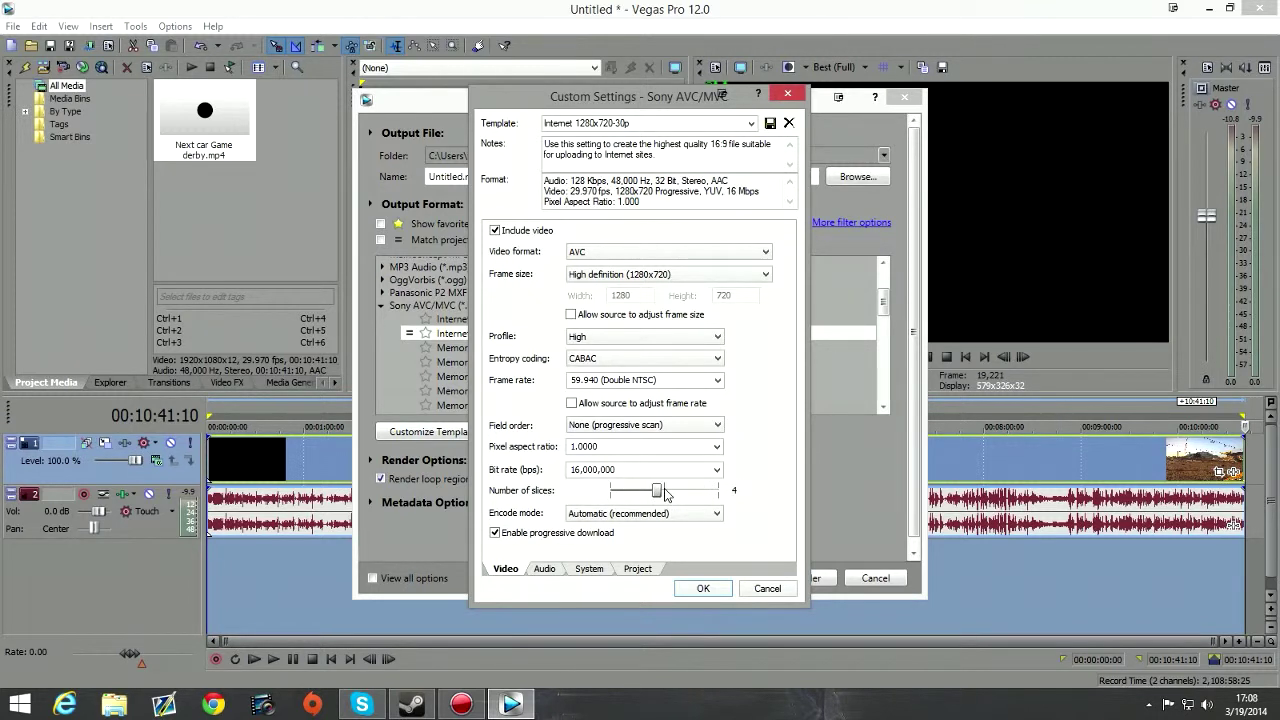
{"action": "left_click", "coordinate": [672, 497]}
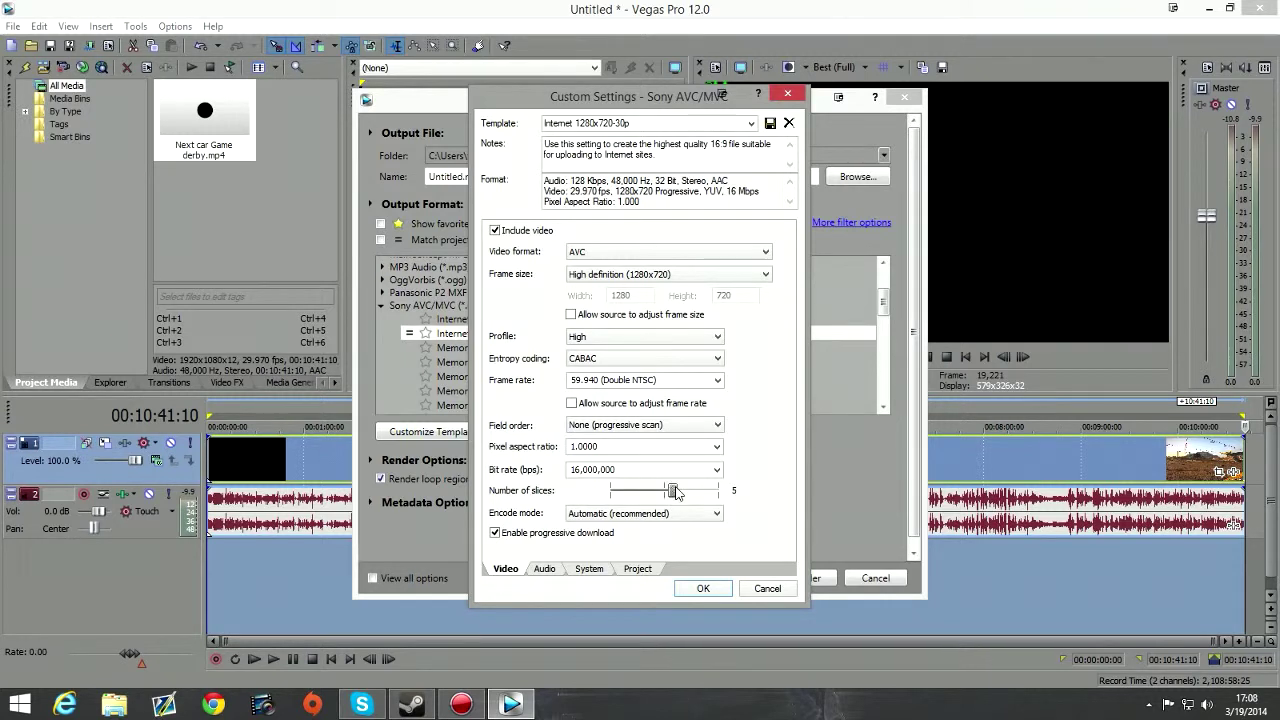
{"action": "left_click", "coordinate": [659, 514]}
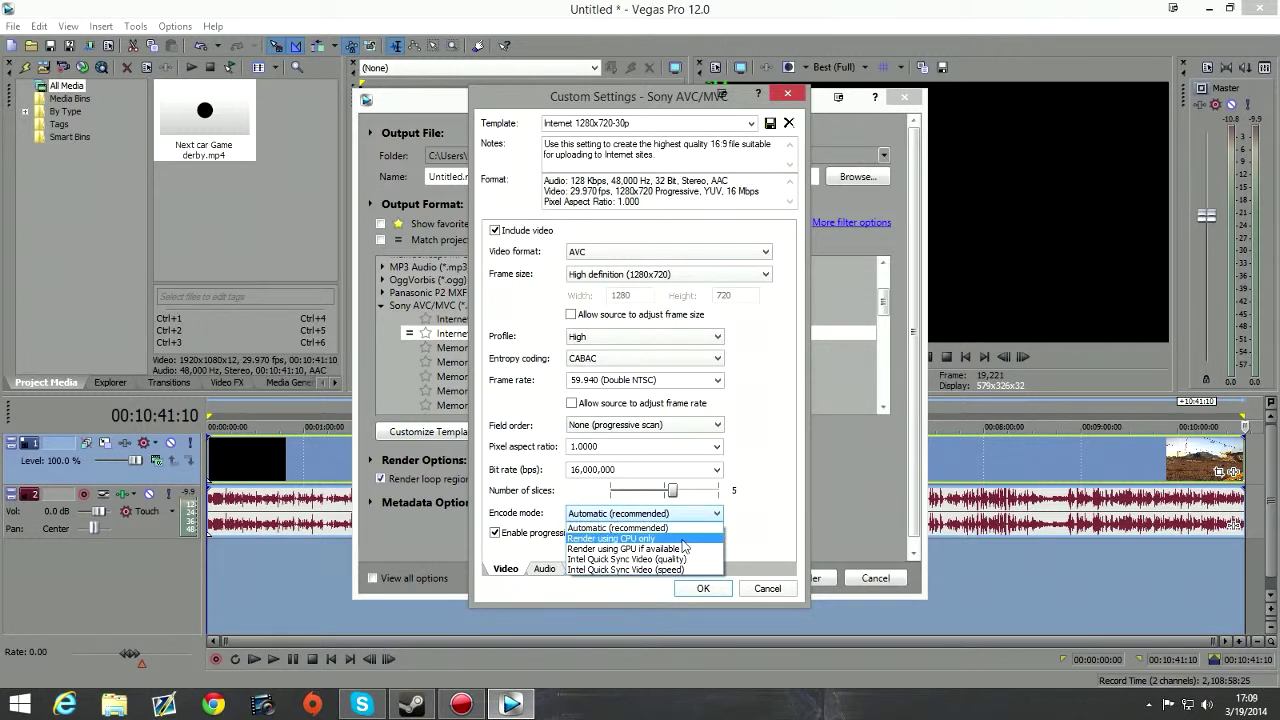
{"action": "left_click", "coordinate": [668, 510]}
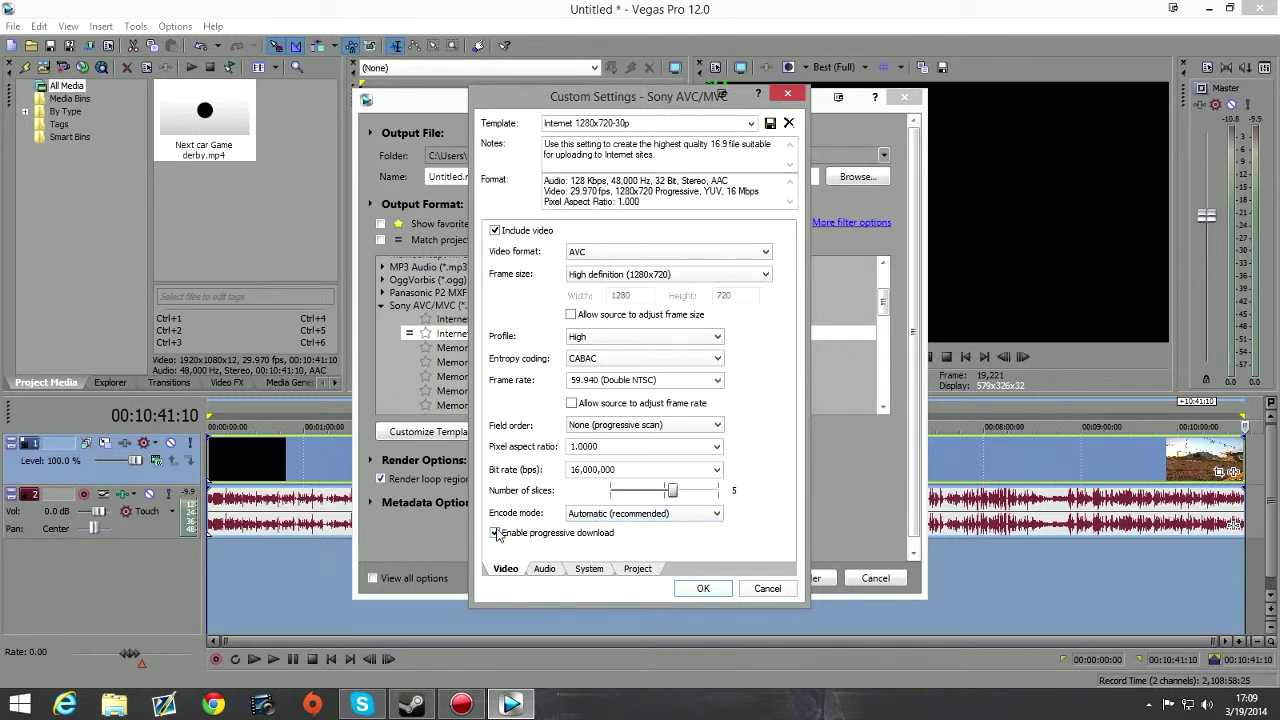
{"action": "left_click", "coordinate": [571, 404]}
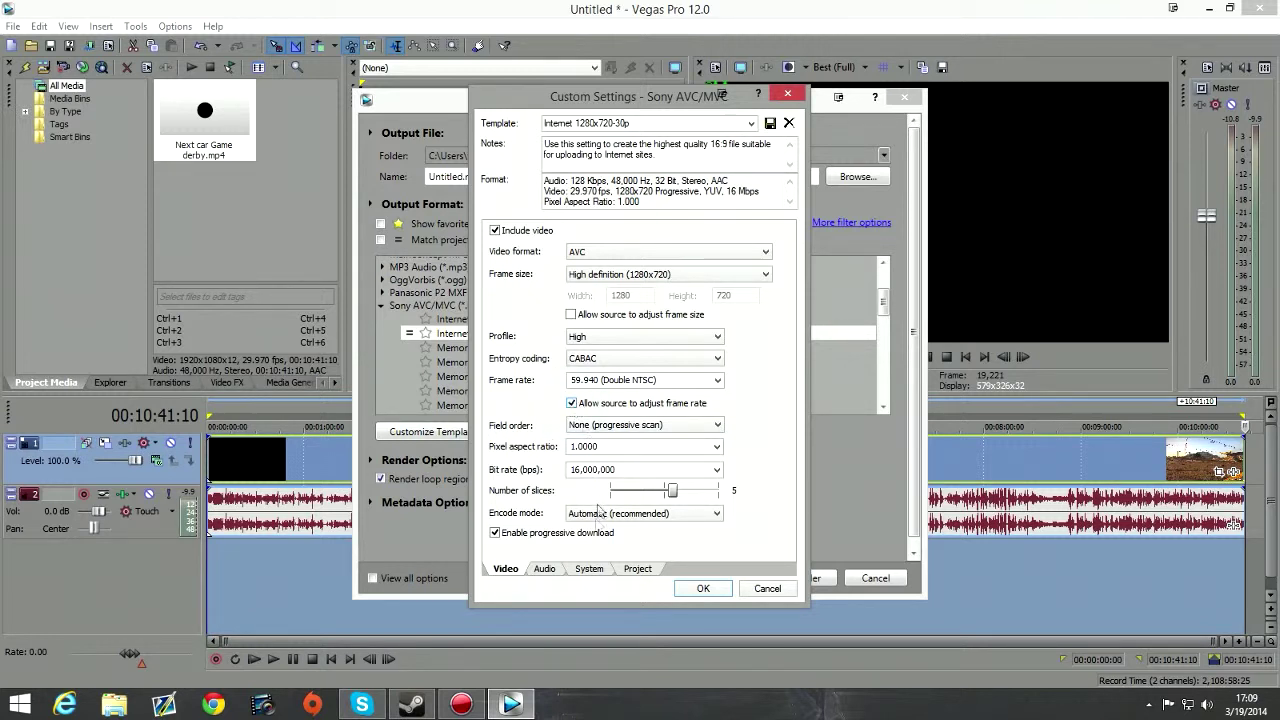
- Review the template's audio options, keeping the 48,000 Hz sample rate and 128,000 bps bit rate
{"action": "left_click", "coordinate": [551, 570]}
{"action": "left_click", "coordinate": [633, 273]}
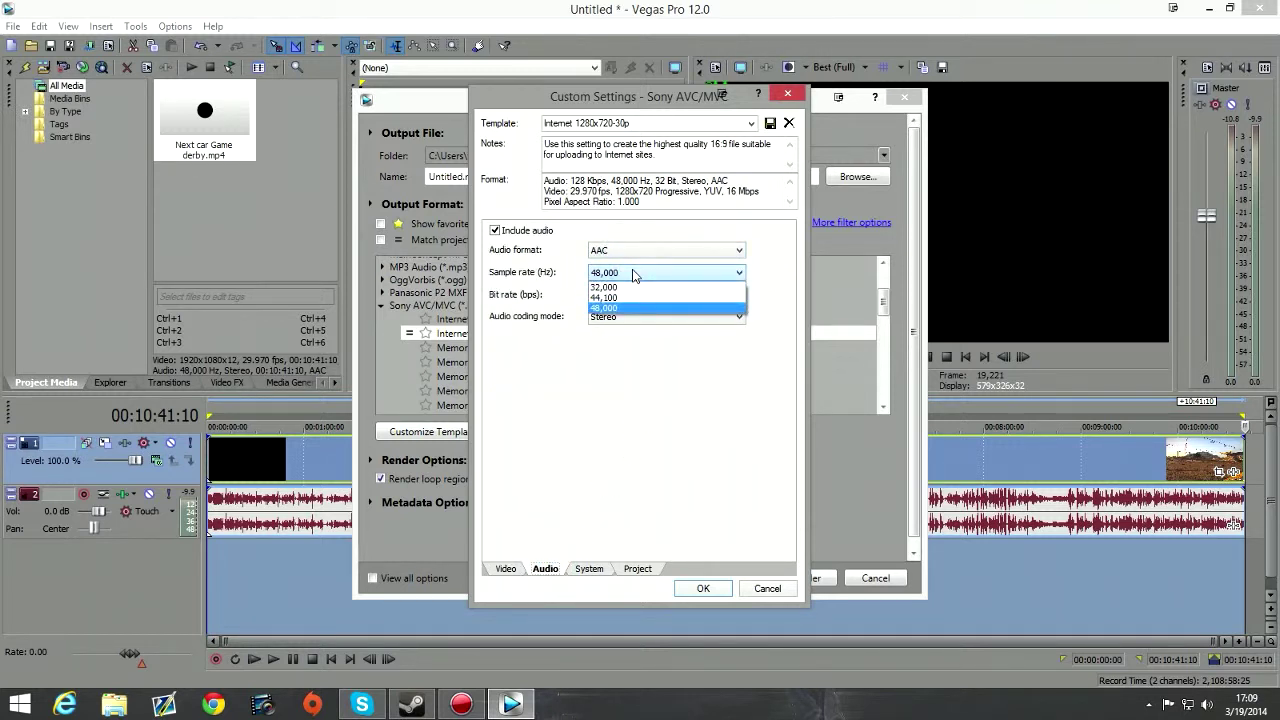
{"action": "left_click", "coordinate": [633, 273]}
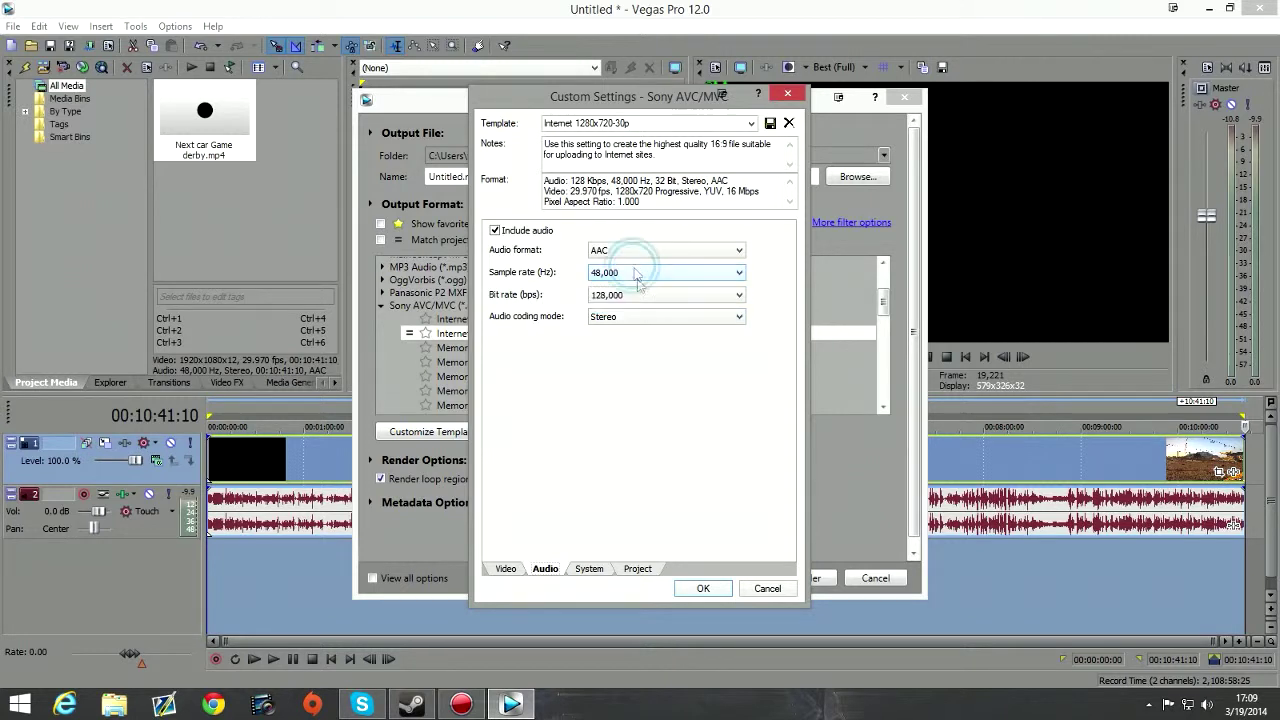
{"action": "left_click", "coordinate": [640, 296]}
{"action": "left_click", "coordinate": [638, 295]}
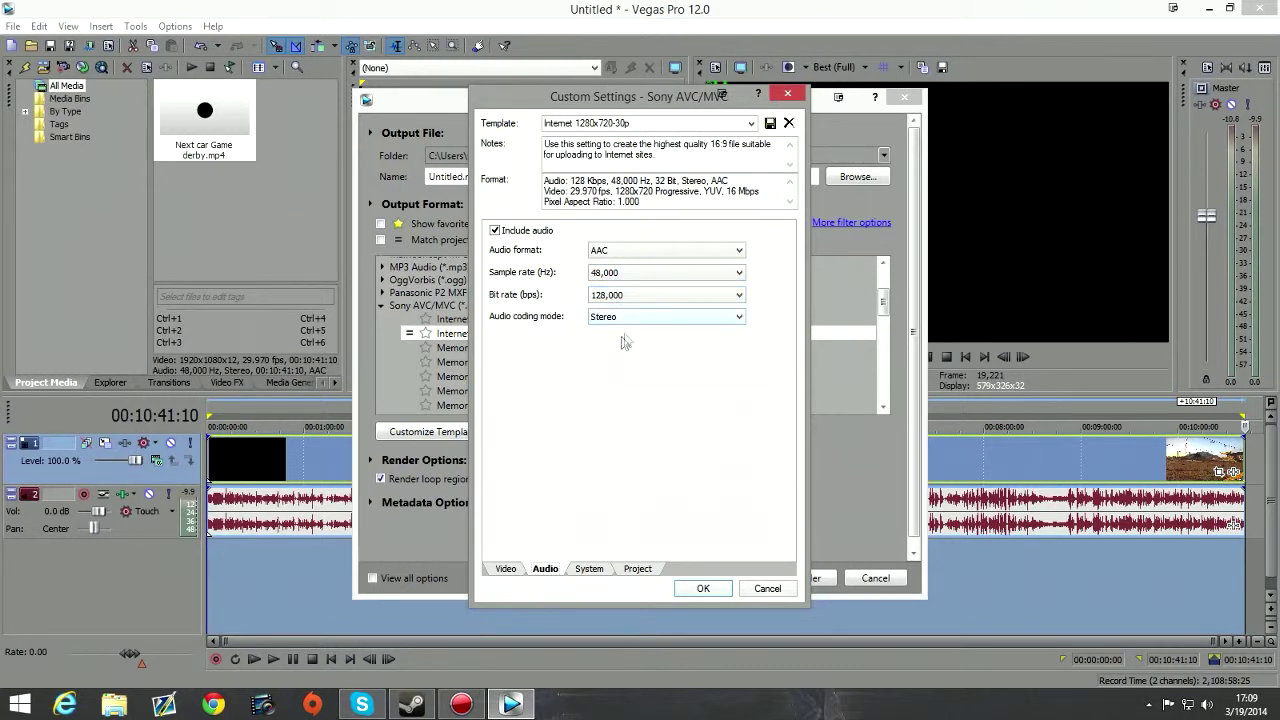
- Check the template's system settings, choose the video rendering quality in its project settings, and accept the custom settings
{"action": "left_click", "coordinate": [590, 569]}
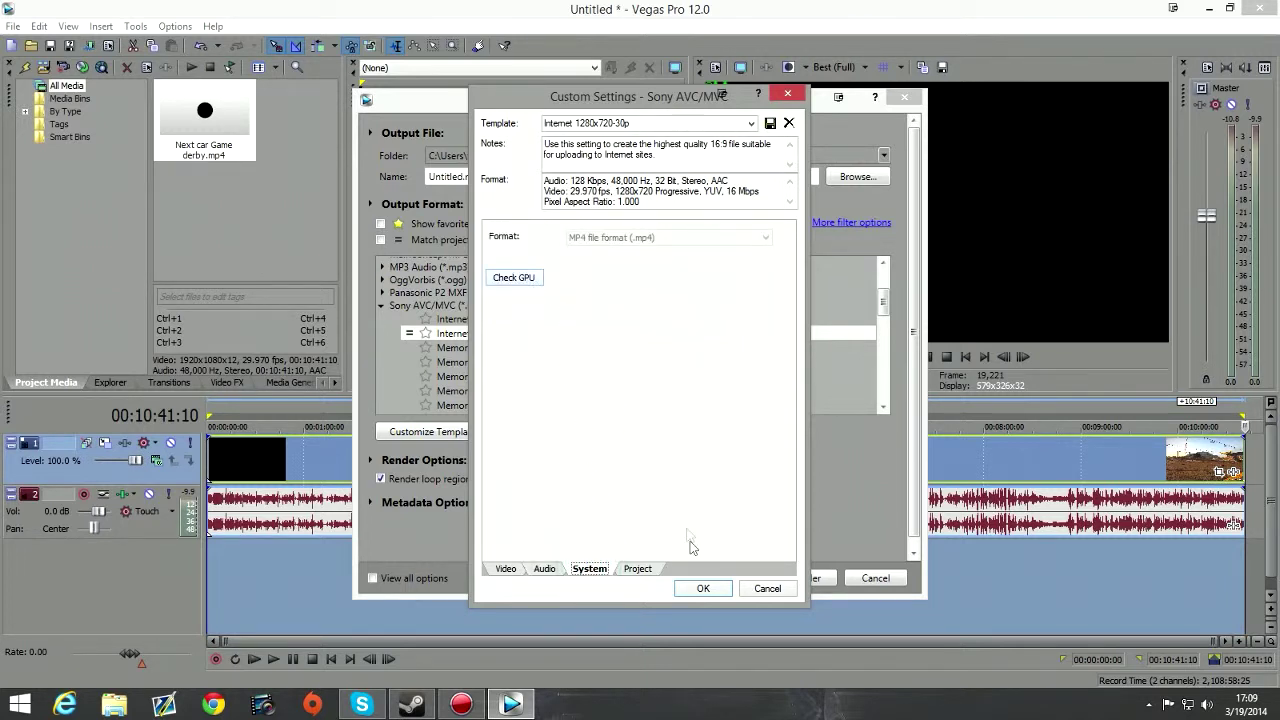
{"action": "left_click", "coordinate": [638, 569]}
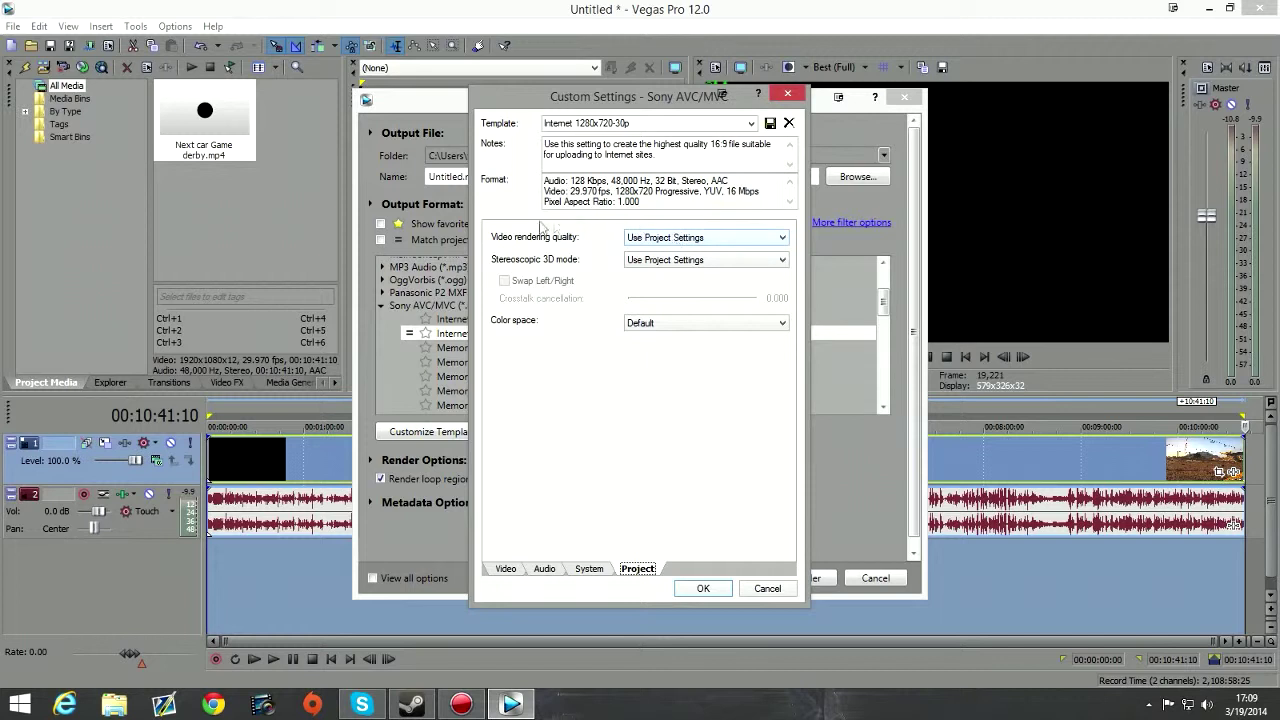
{"action": "left_click", "coordinate": [714, 238]}
{"action": "left_click", "coordinate": [688, 300]}
{"action": "left_click", "coordinate": [699, 588]}
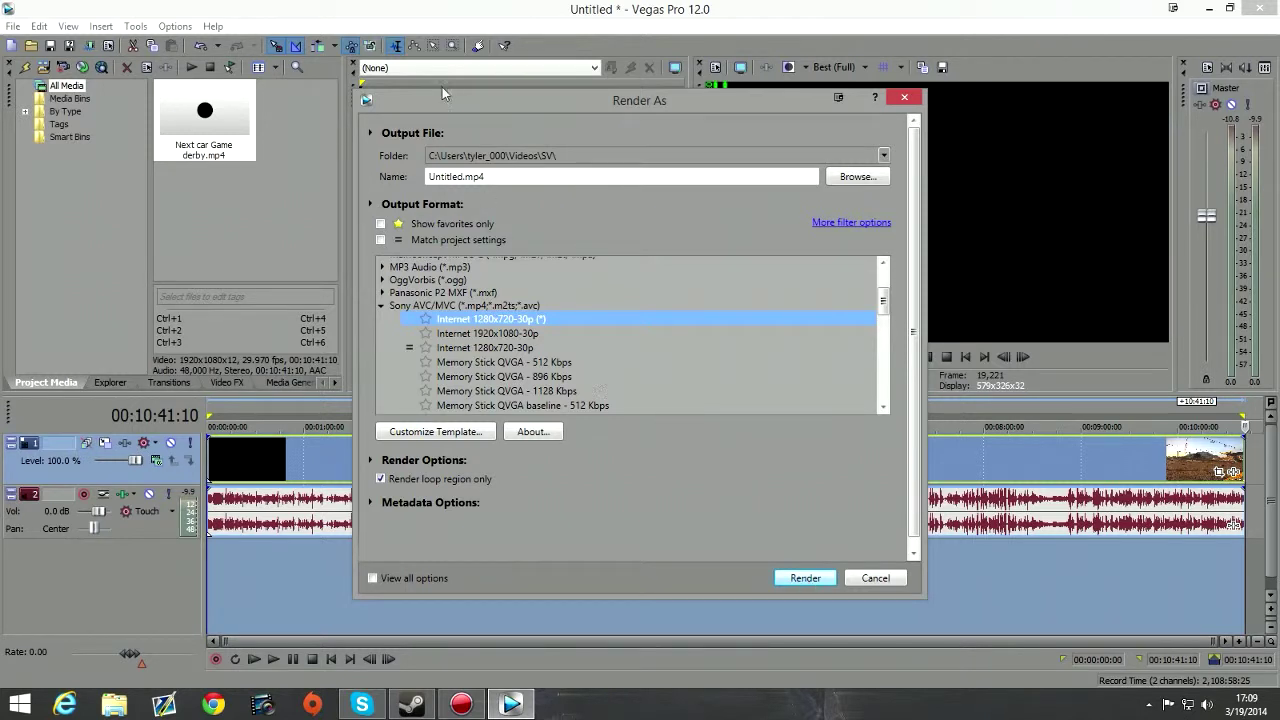
- Name the output file SV Test.mp4, start rendering it, and cancel the render partway
{"action": "left_click", "coordinate": [460, 177]}
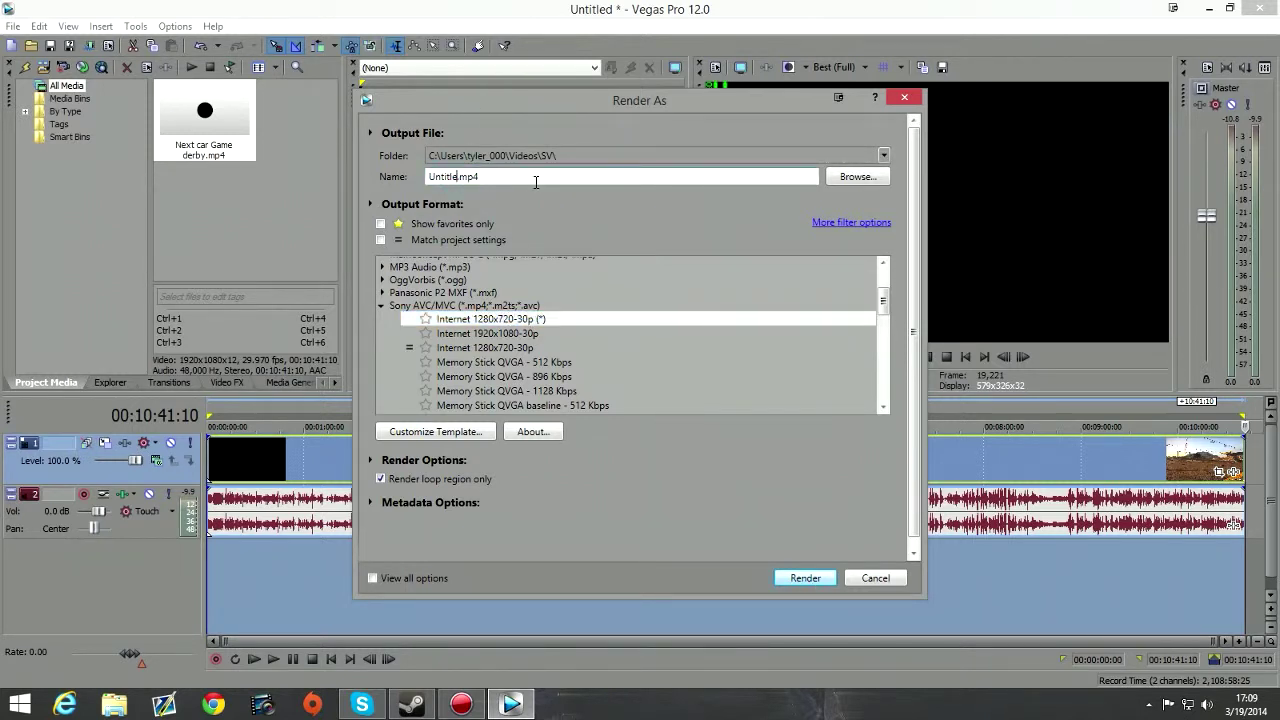
{"action": "key", "text": "BackSpace"}
{"action": "key", "text": "BackSpace"}
{"action": "key", "text": "BackSpace"}
{"action": "type", "text": "SV Test"}
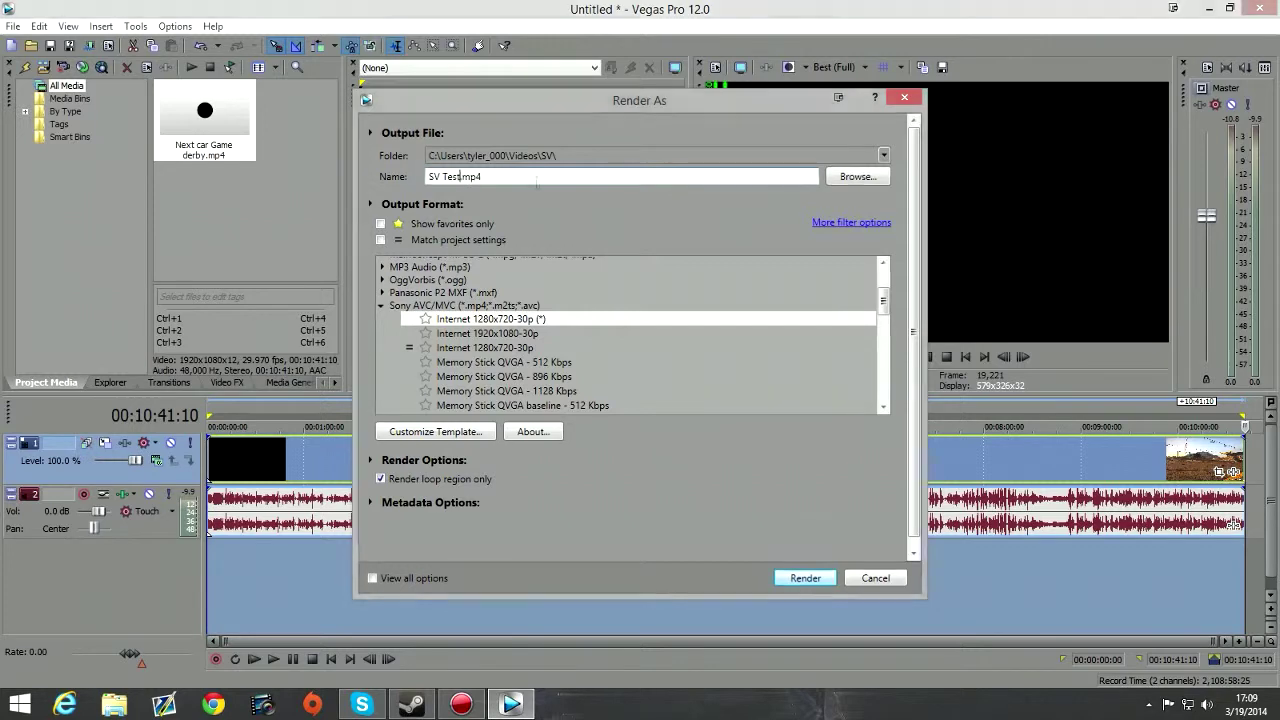
{"action": "key", "text": "Return"}
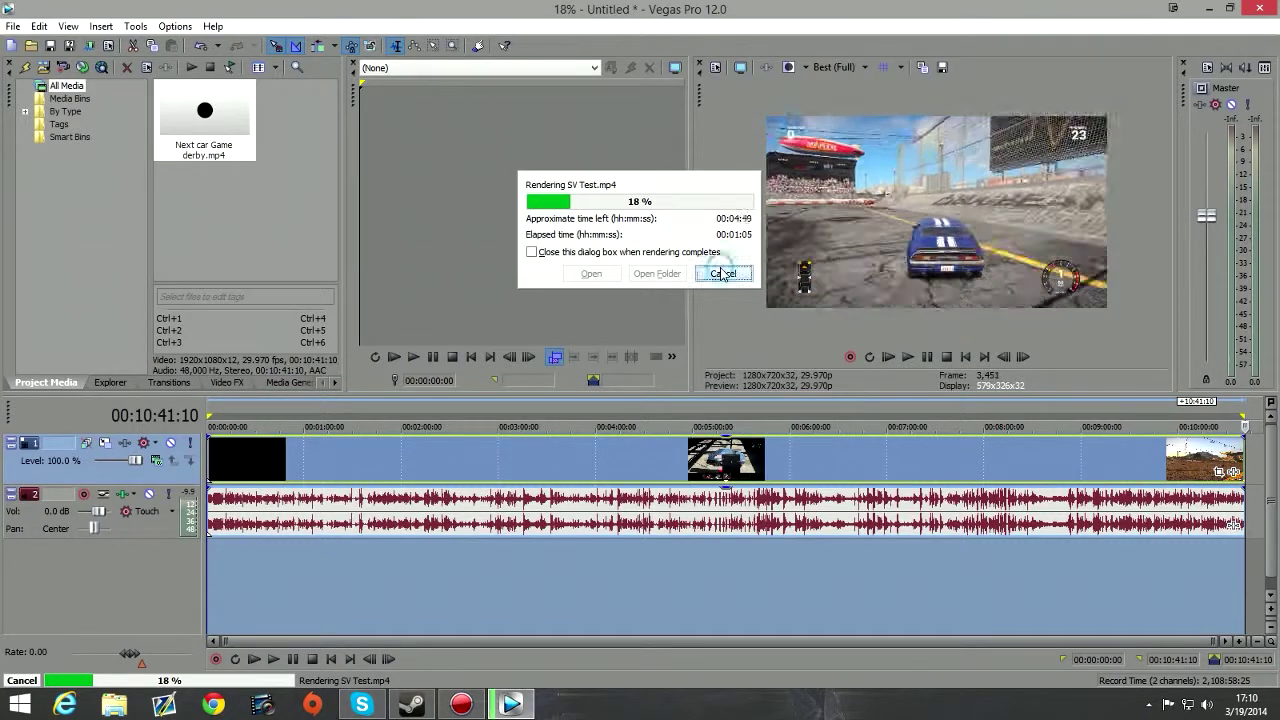
{"action": "left_click", "coordinate": [722, 274]}
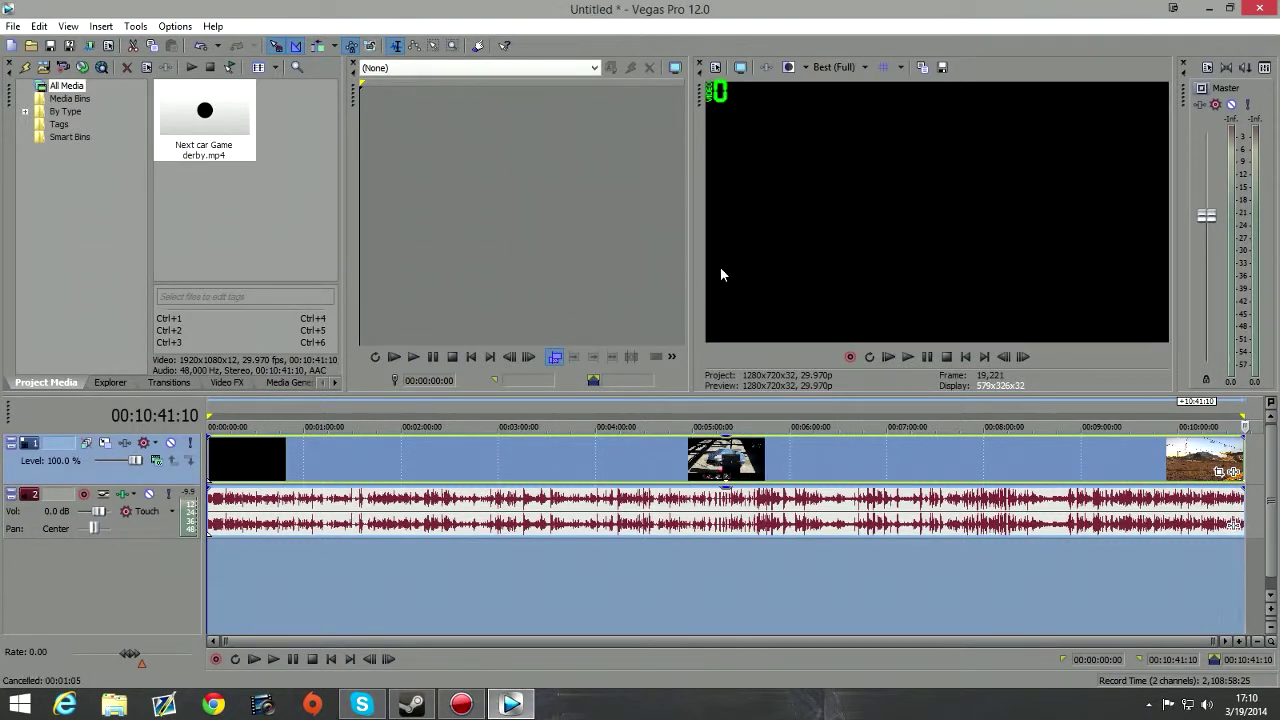
- Minimize the video editor and launch Dxtory from the desktop's Programs folder
{"action": "left_click", "coordinate": [1209, 8]}
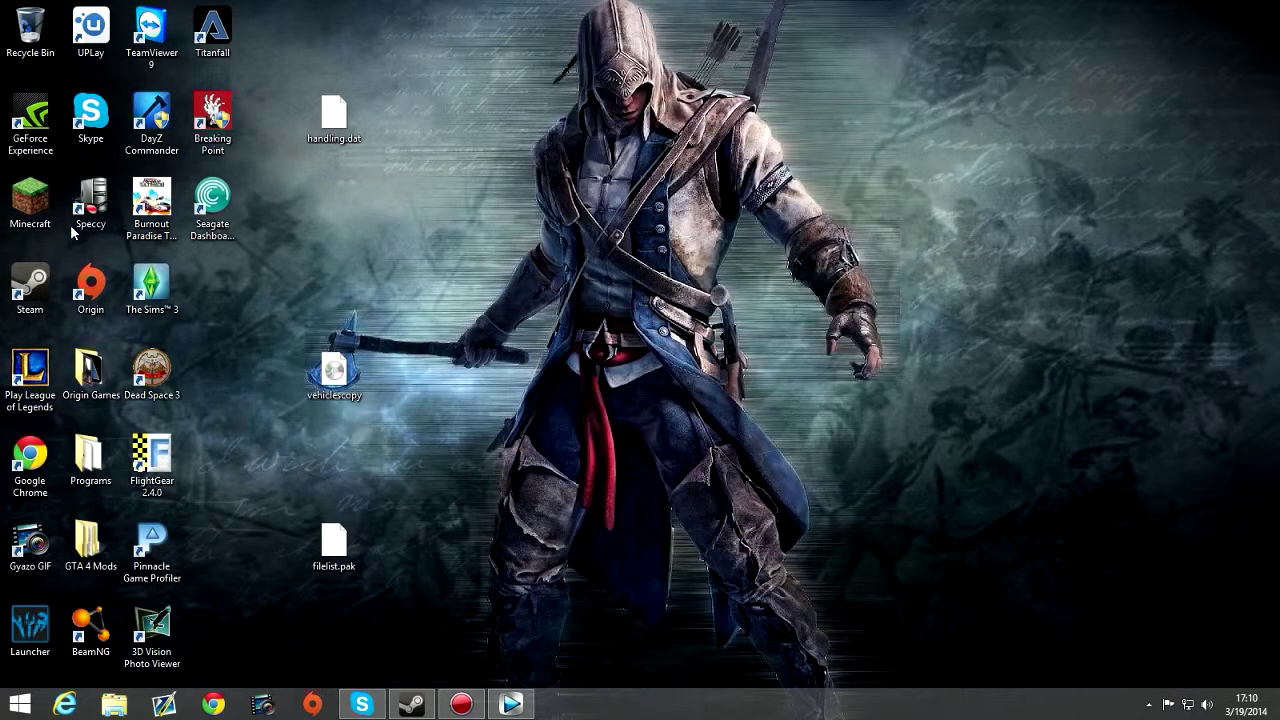
{"action": "double_click", "coordinate": [70, 452]}
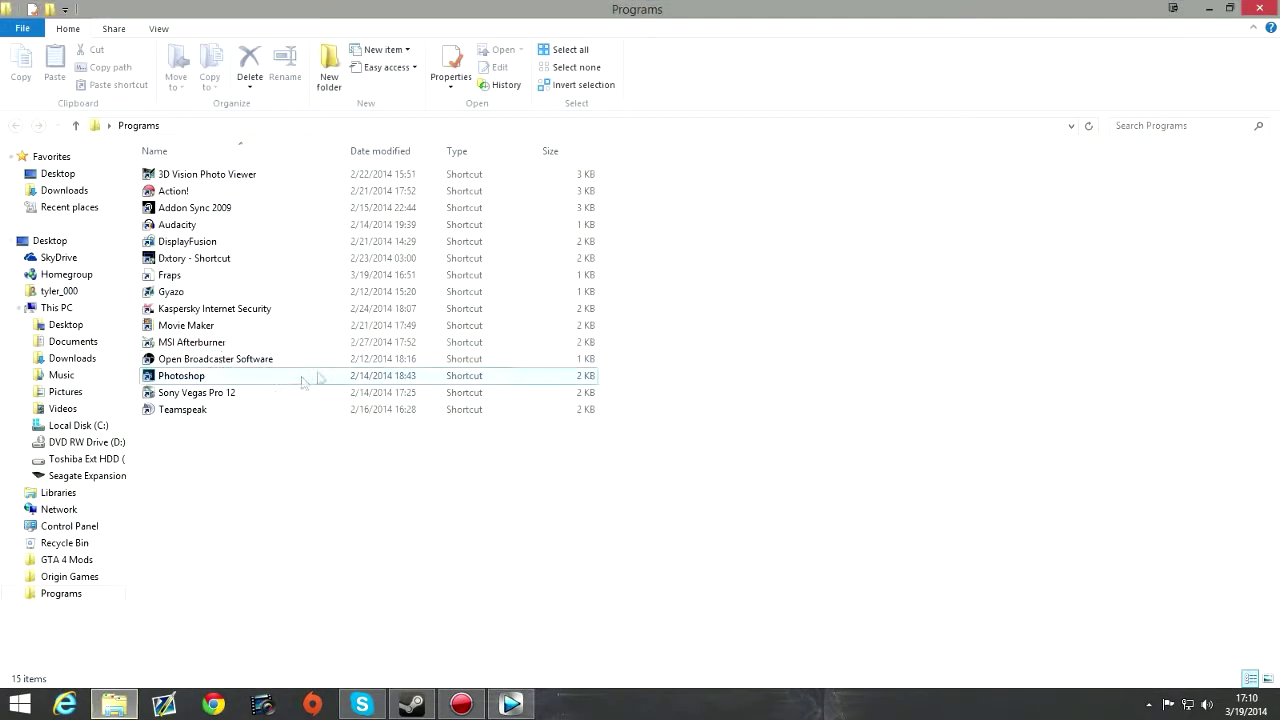
{"action": "double_click", "coordinate": [183, 264]}
{"action": "left_click", "coordinate": [728, 381]}
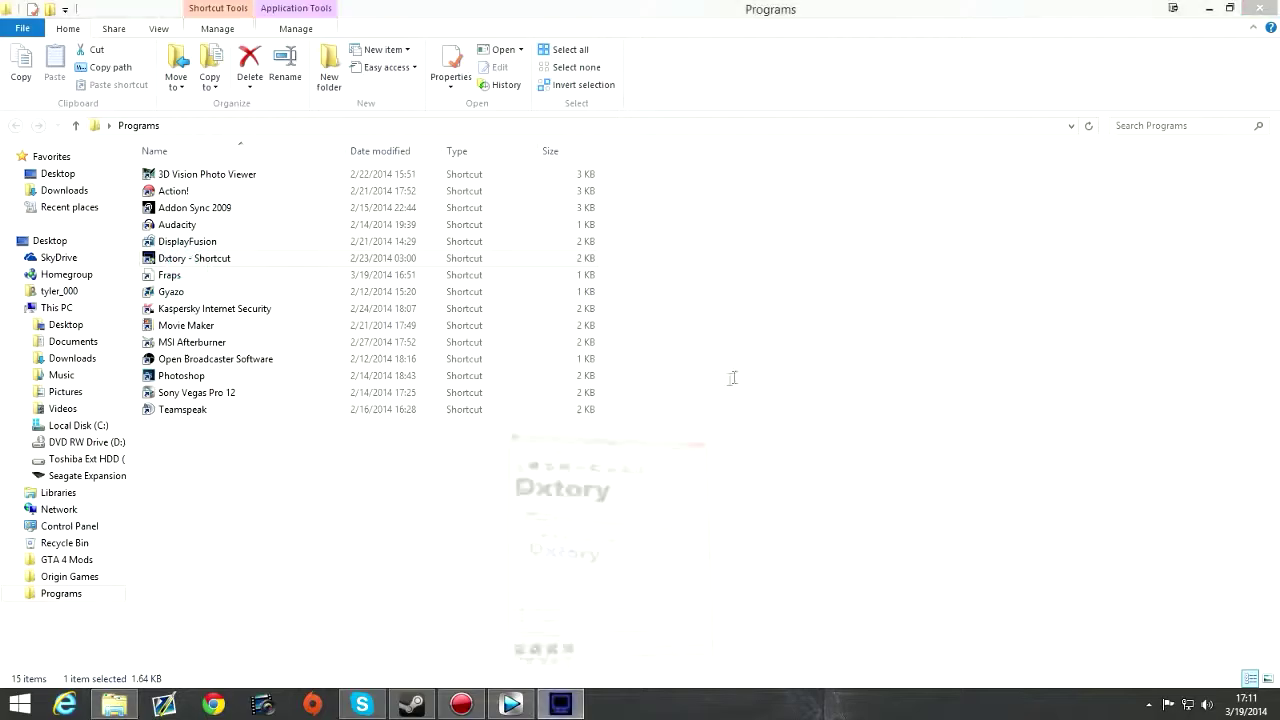
- Look through Dxtory's folder, hotkey and movie recording settings
{"action": "left_click", "coordinate": [539, 158]}
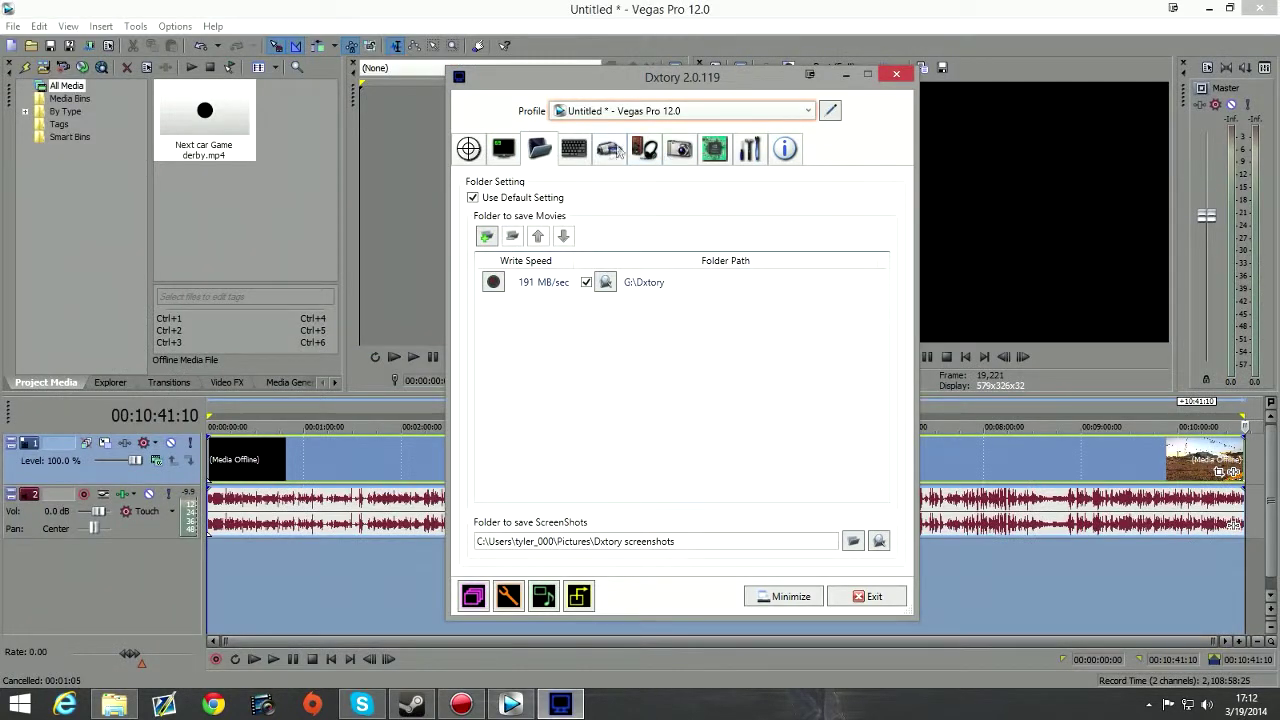
{"action": "left_click", "coordinate": [587, 155]}
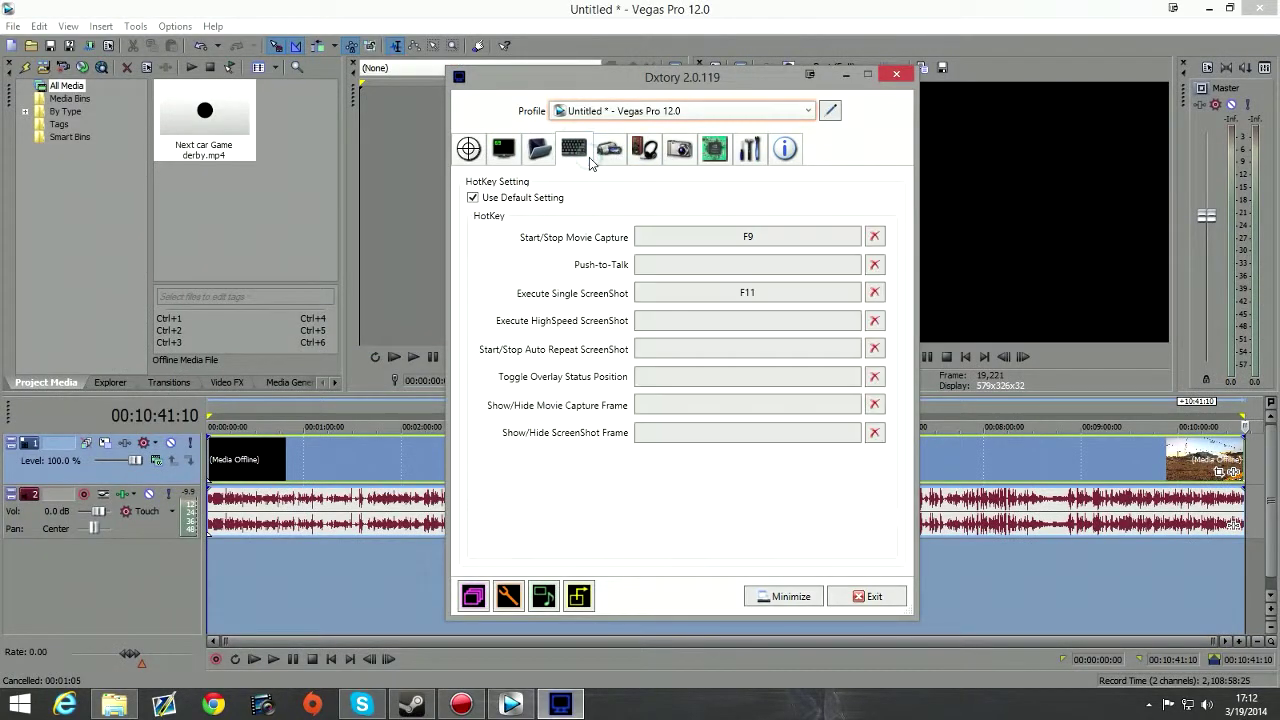
{"action": "left_click", "coordinate": [608, 150]}
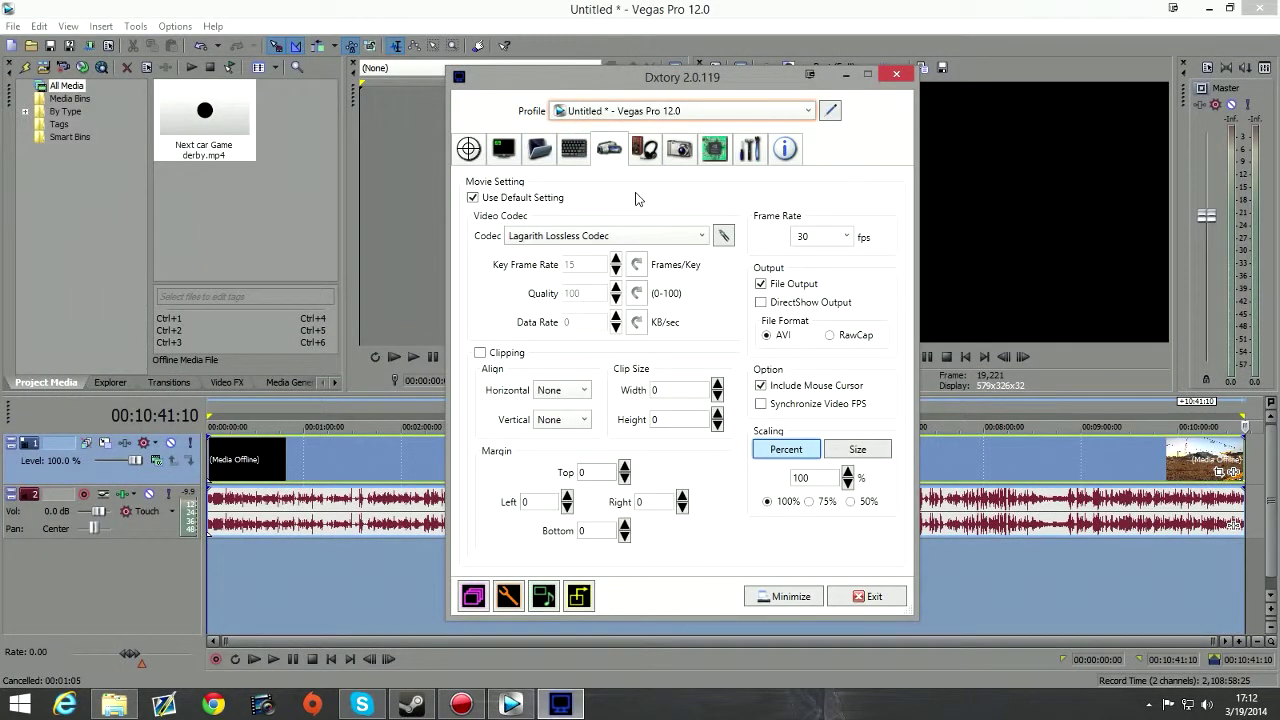